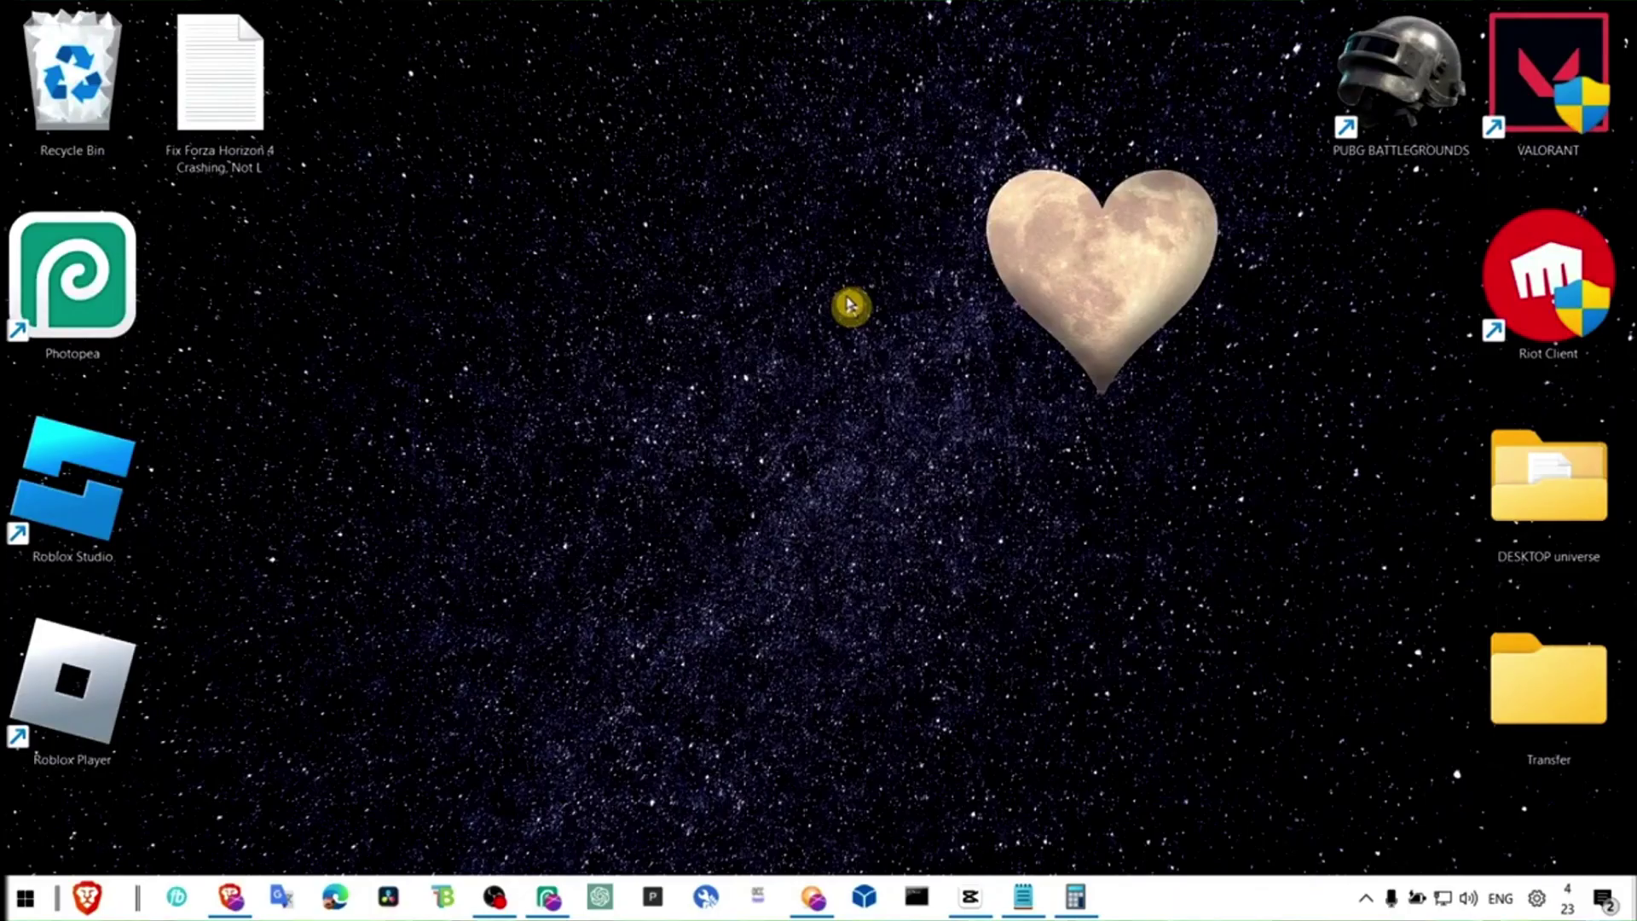
Step: Check the Lenovo - System 2.0.5.13 optional driver update in Windows Update, then close Settings
key("super")
type("windows upda")
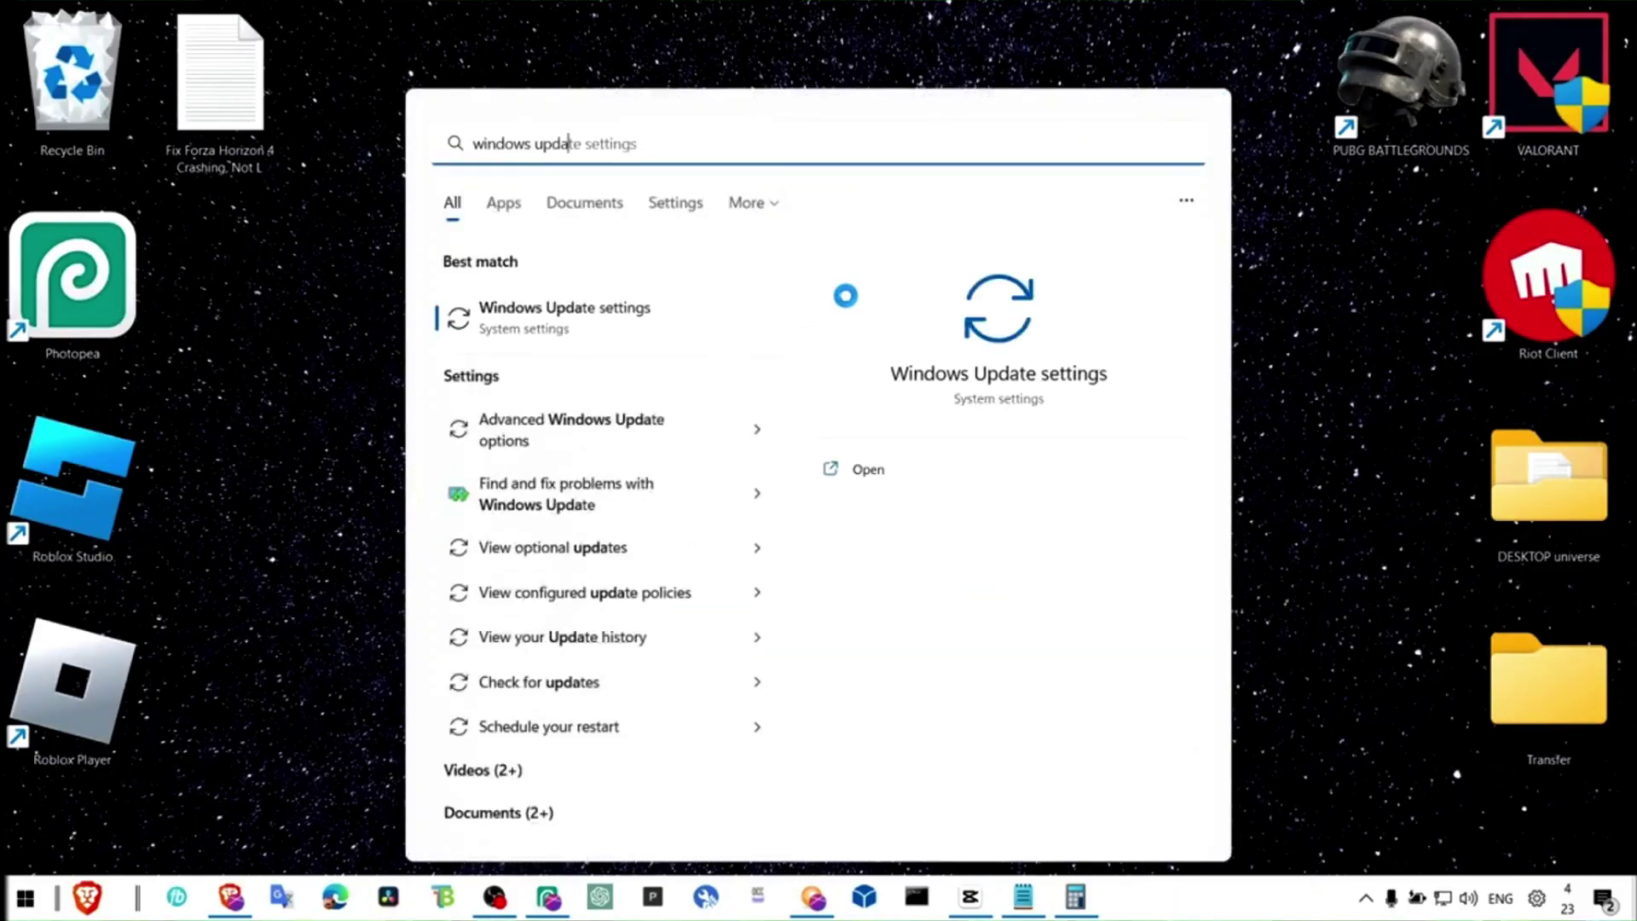
key("Return")
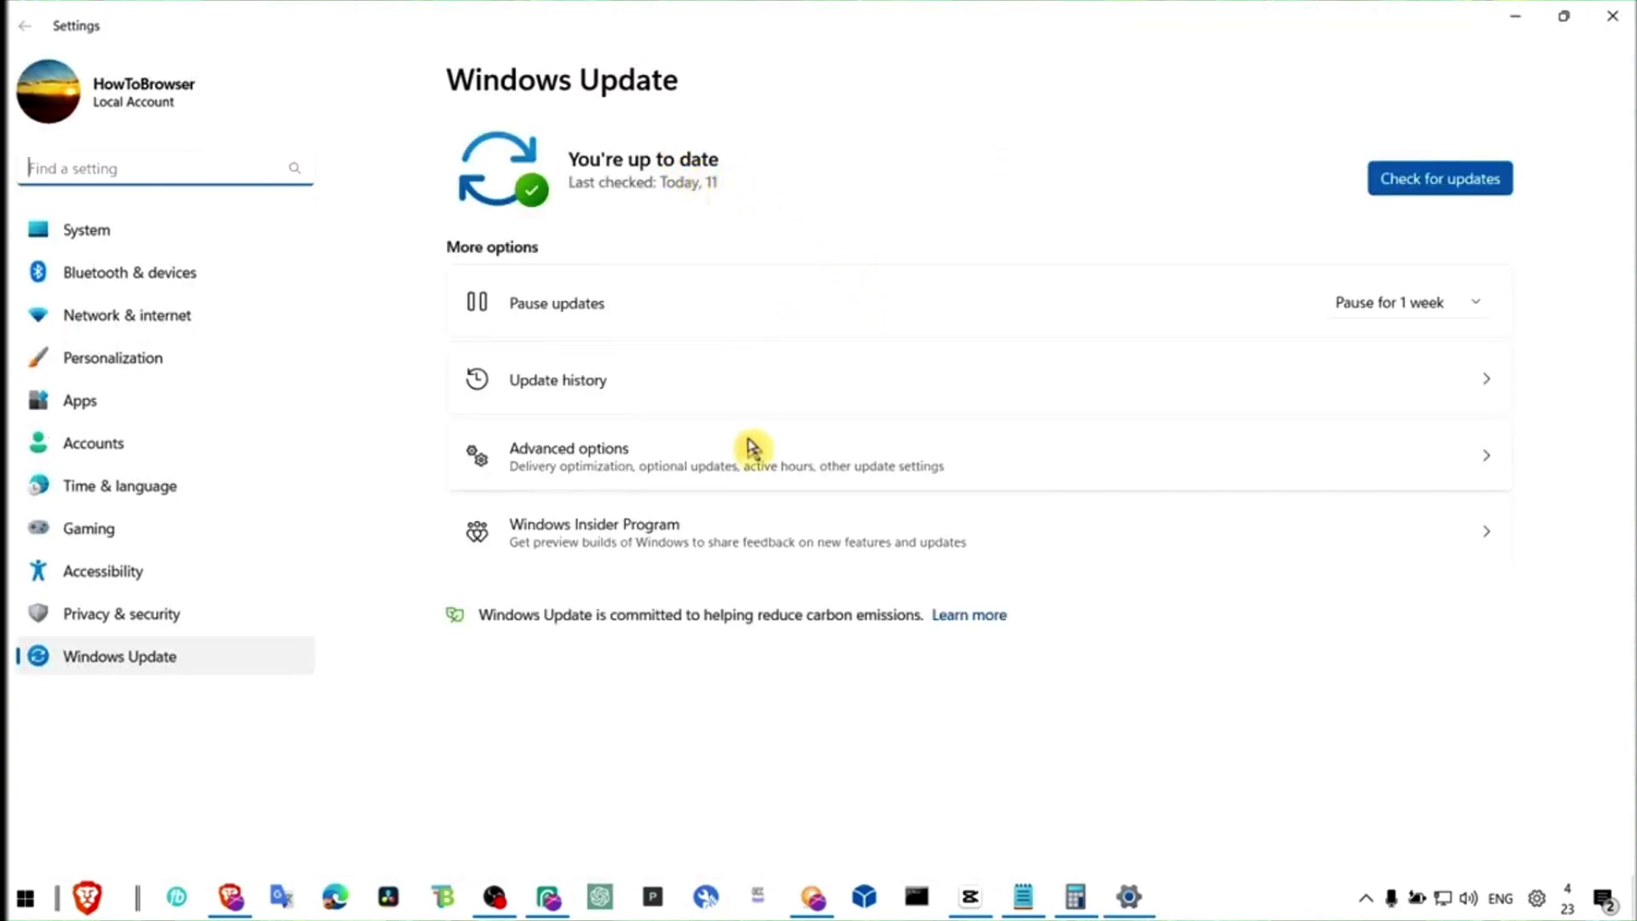
left_click(723, 459)
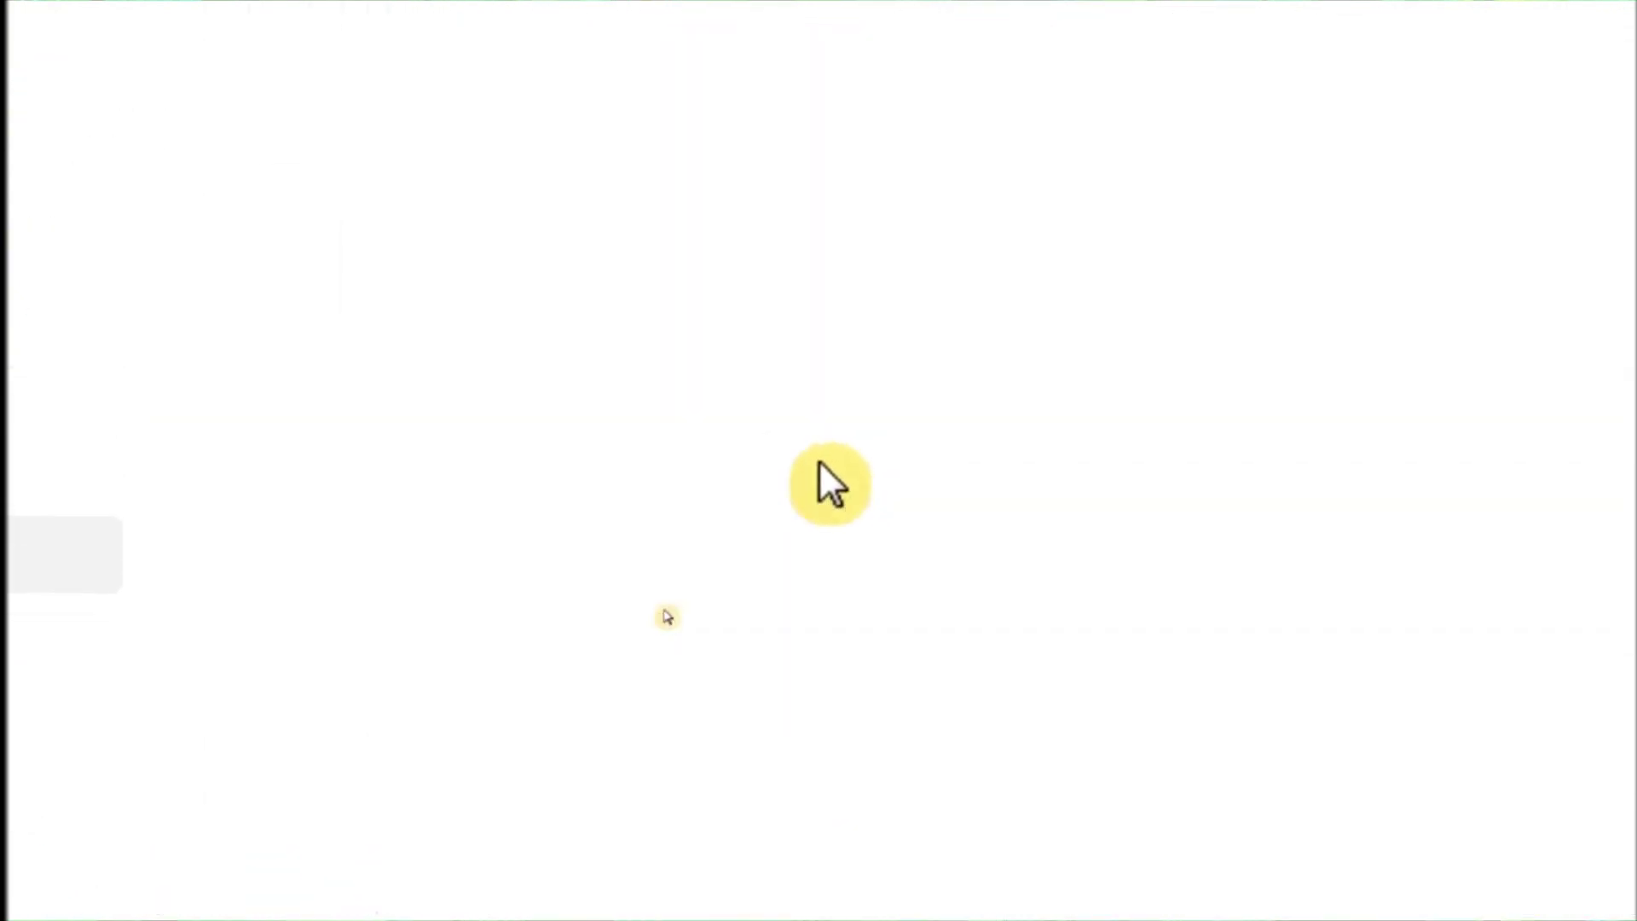
left_click(785, 175)
left_click(582, 226)
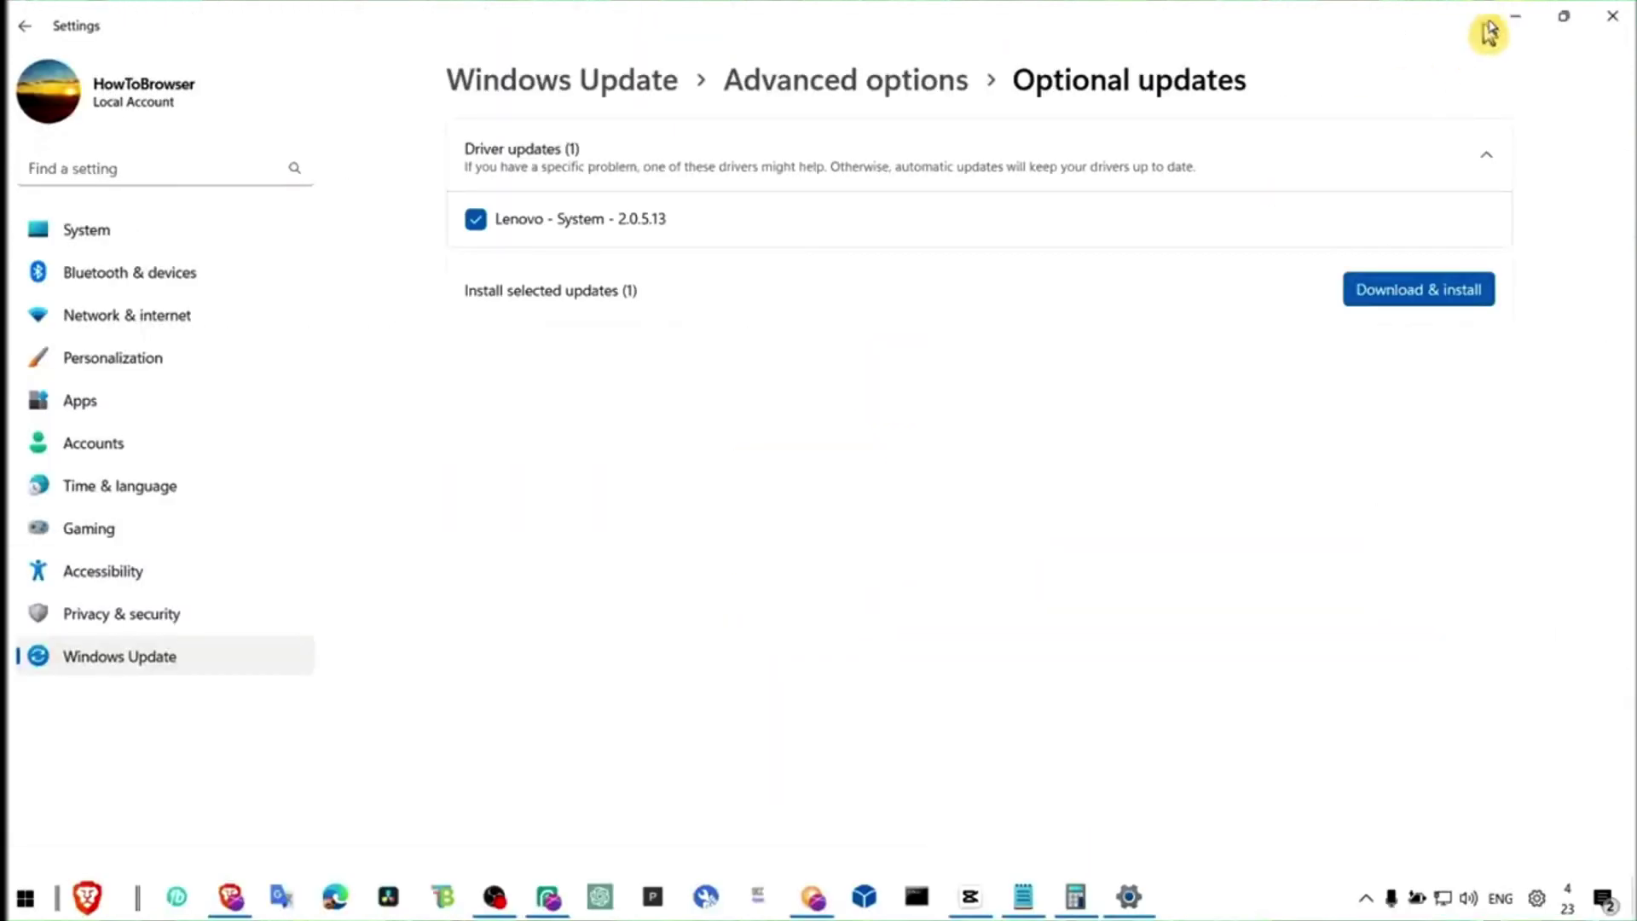
left_click(1616, 14)
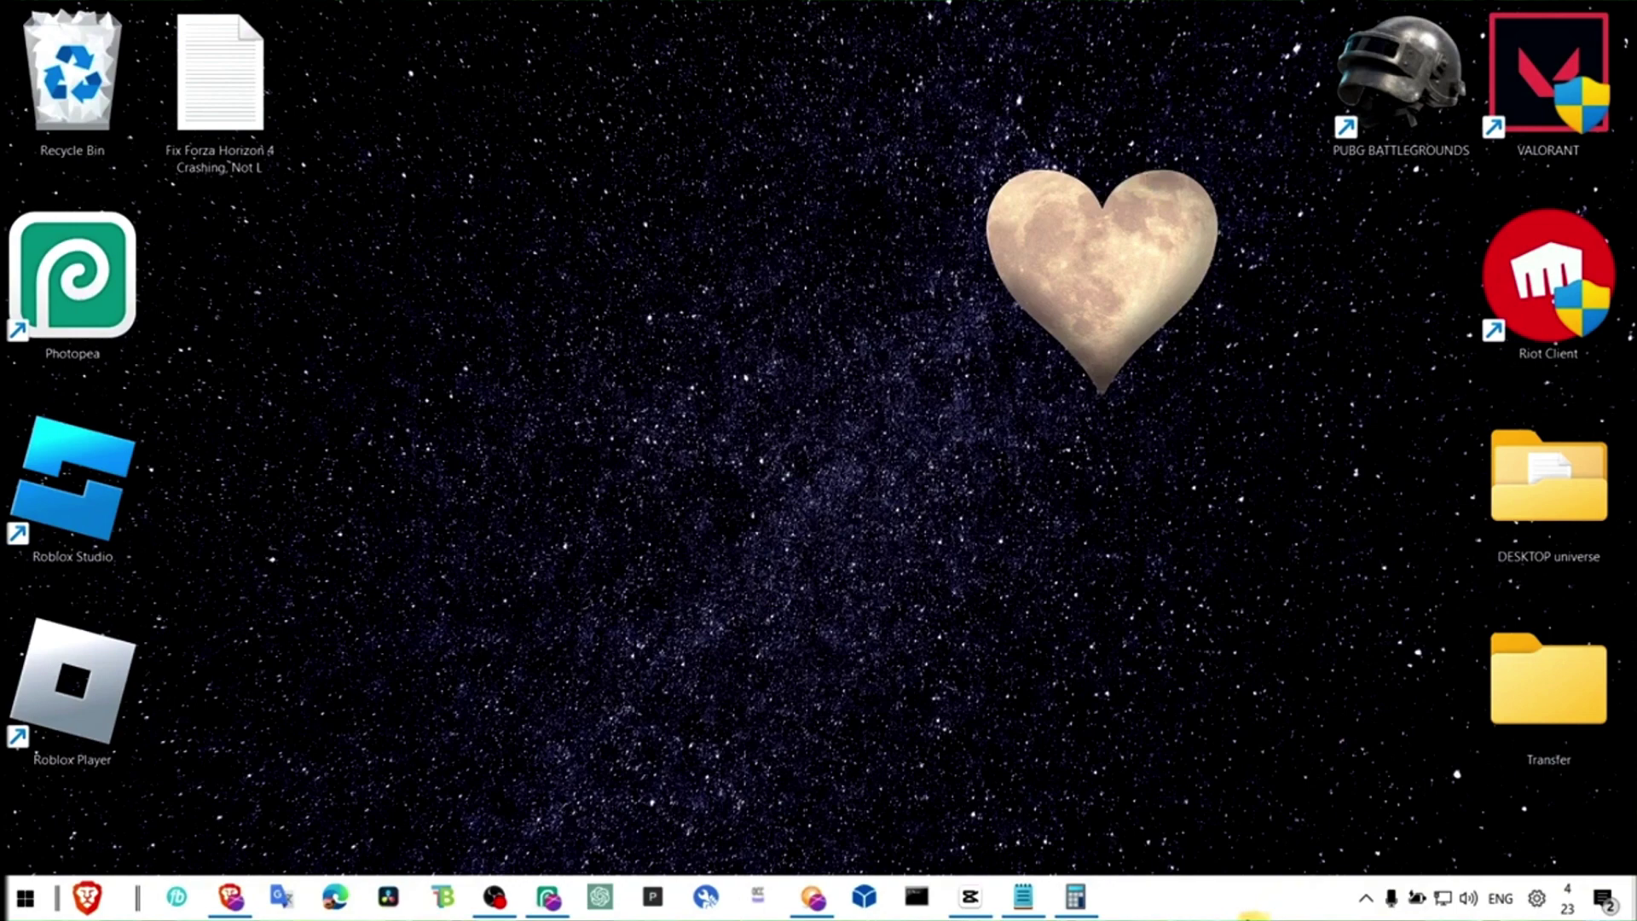
Step: Look through the browser's DirectX, Intel support and GeForce drivers tabs
key("alt+Tab")
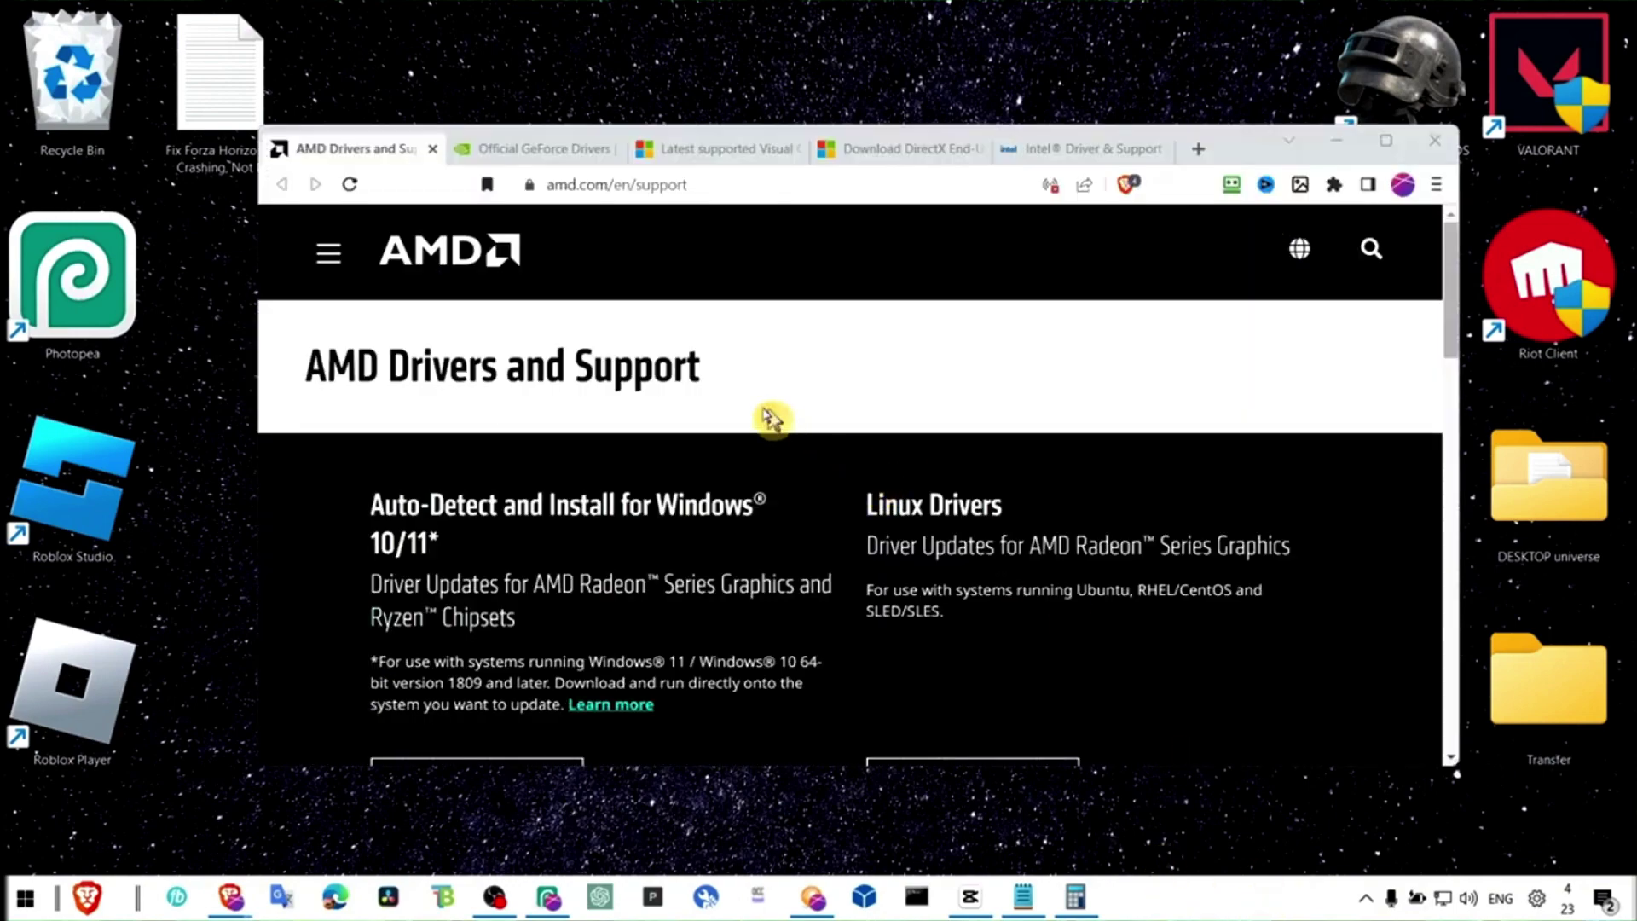
left_click(859, 156)
left_click(1034, 156)
left_click(570, 156)
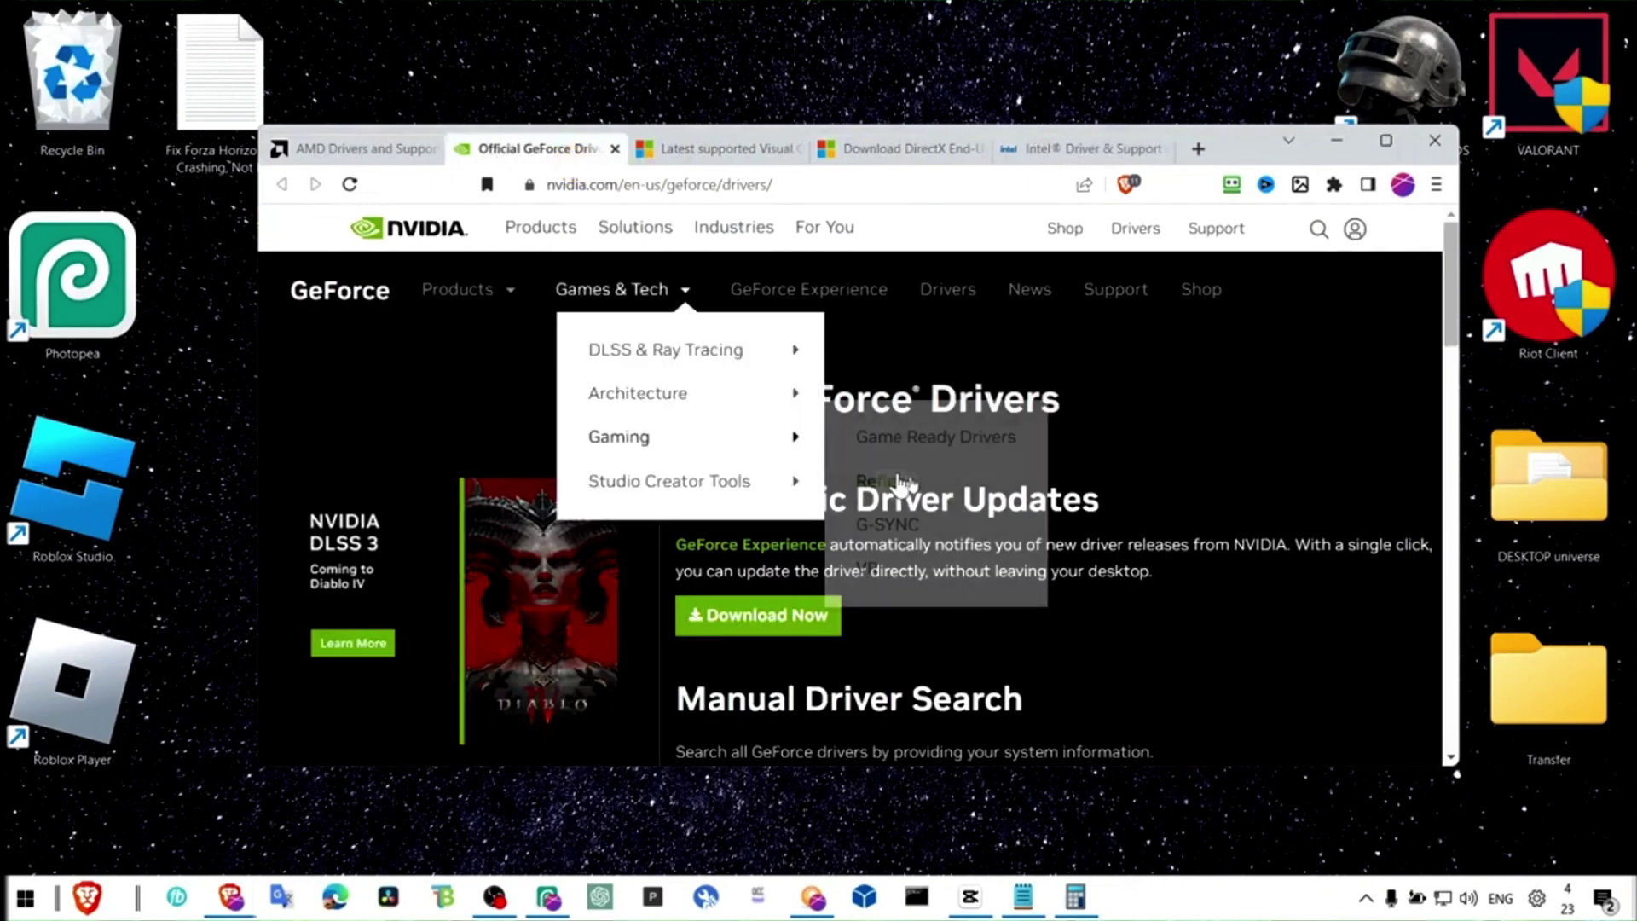
Step: Check for driver updates in GeForce Experience, confirming Game Ready Driver 531.41 is latest, then minimize it
key("super")
type("geo")
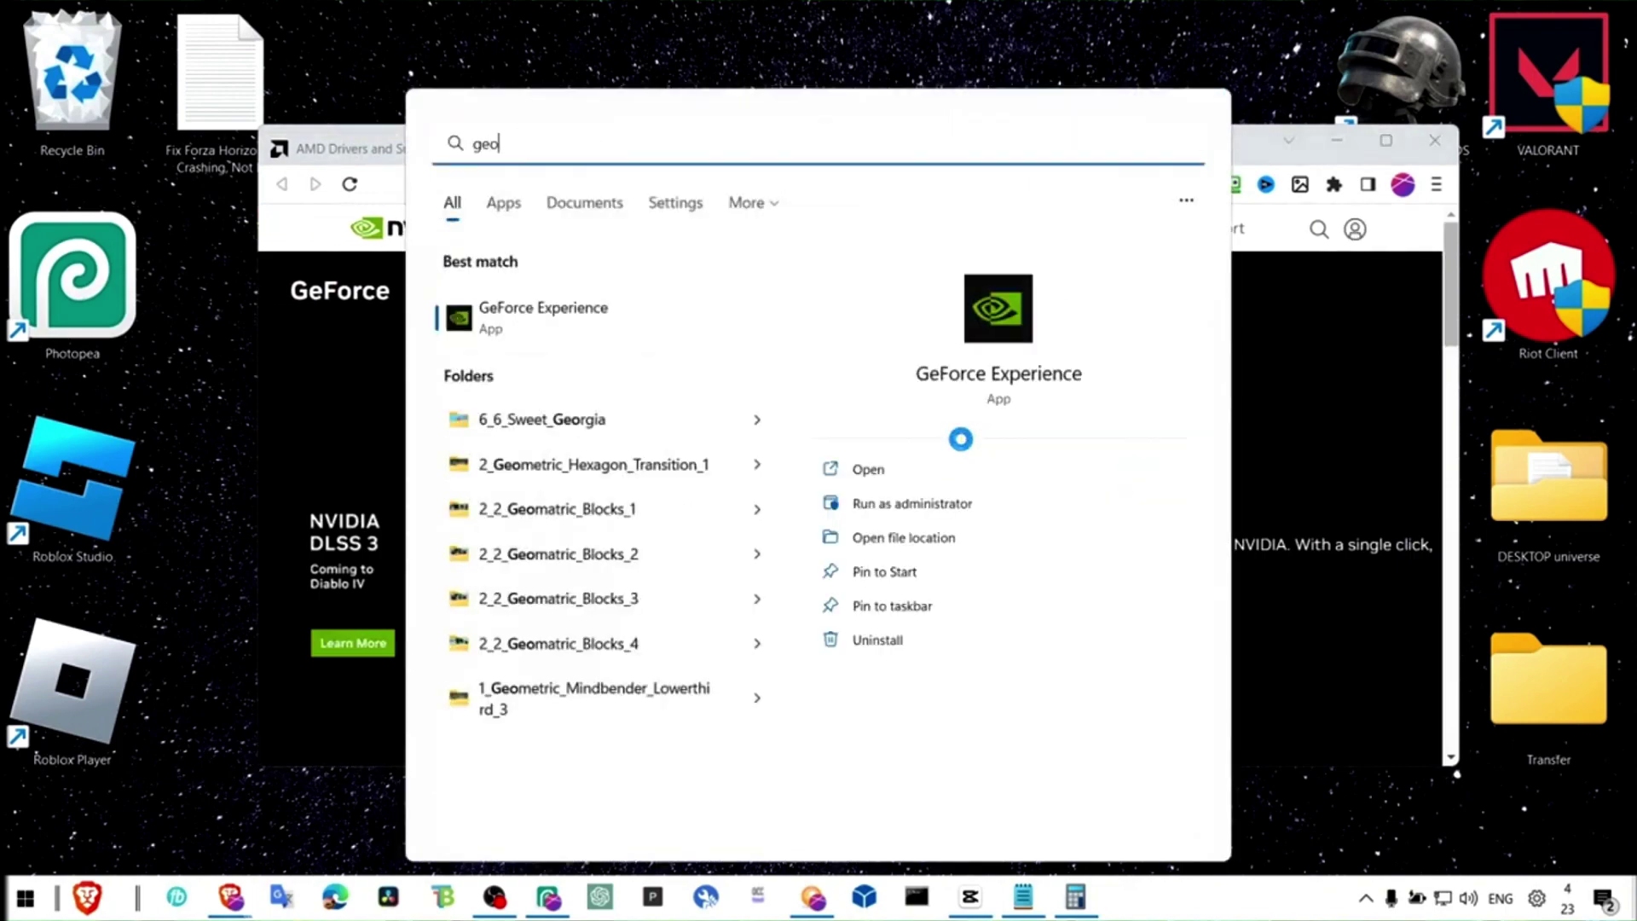
key("Escape")
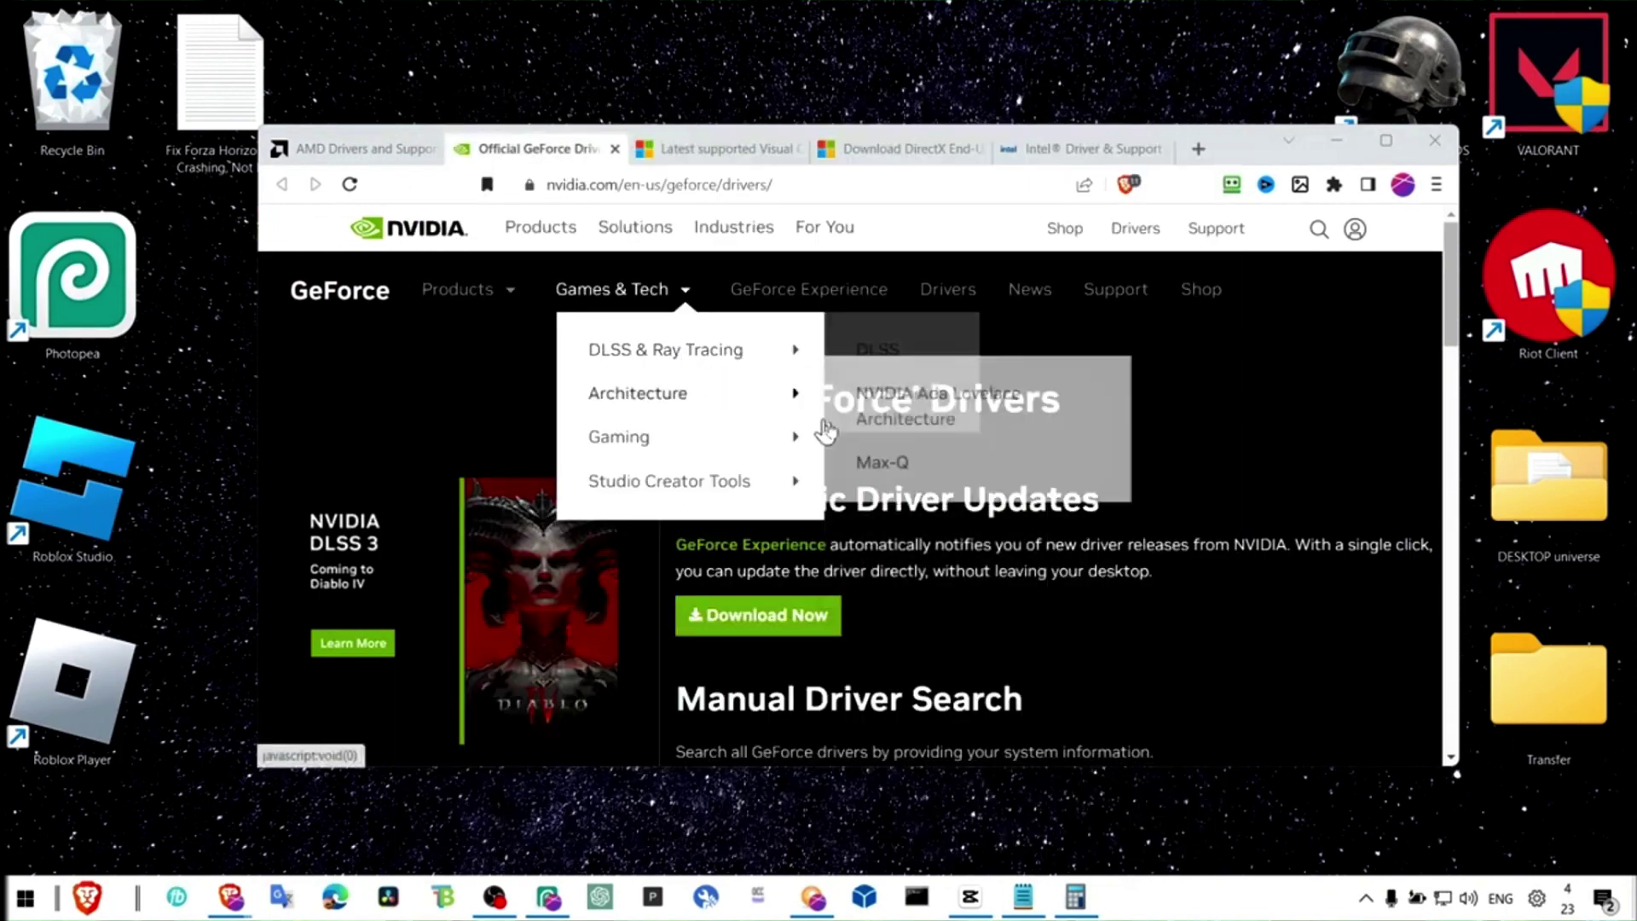
left_click(508, 137)
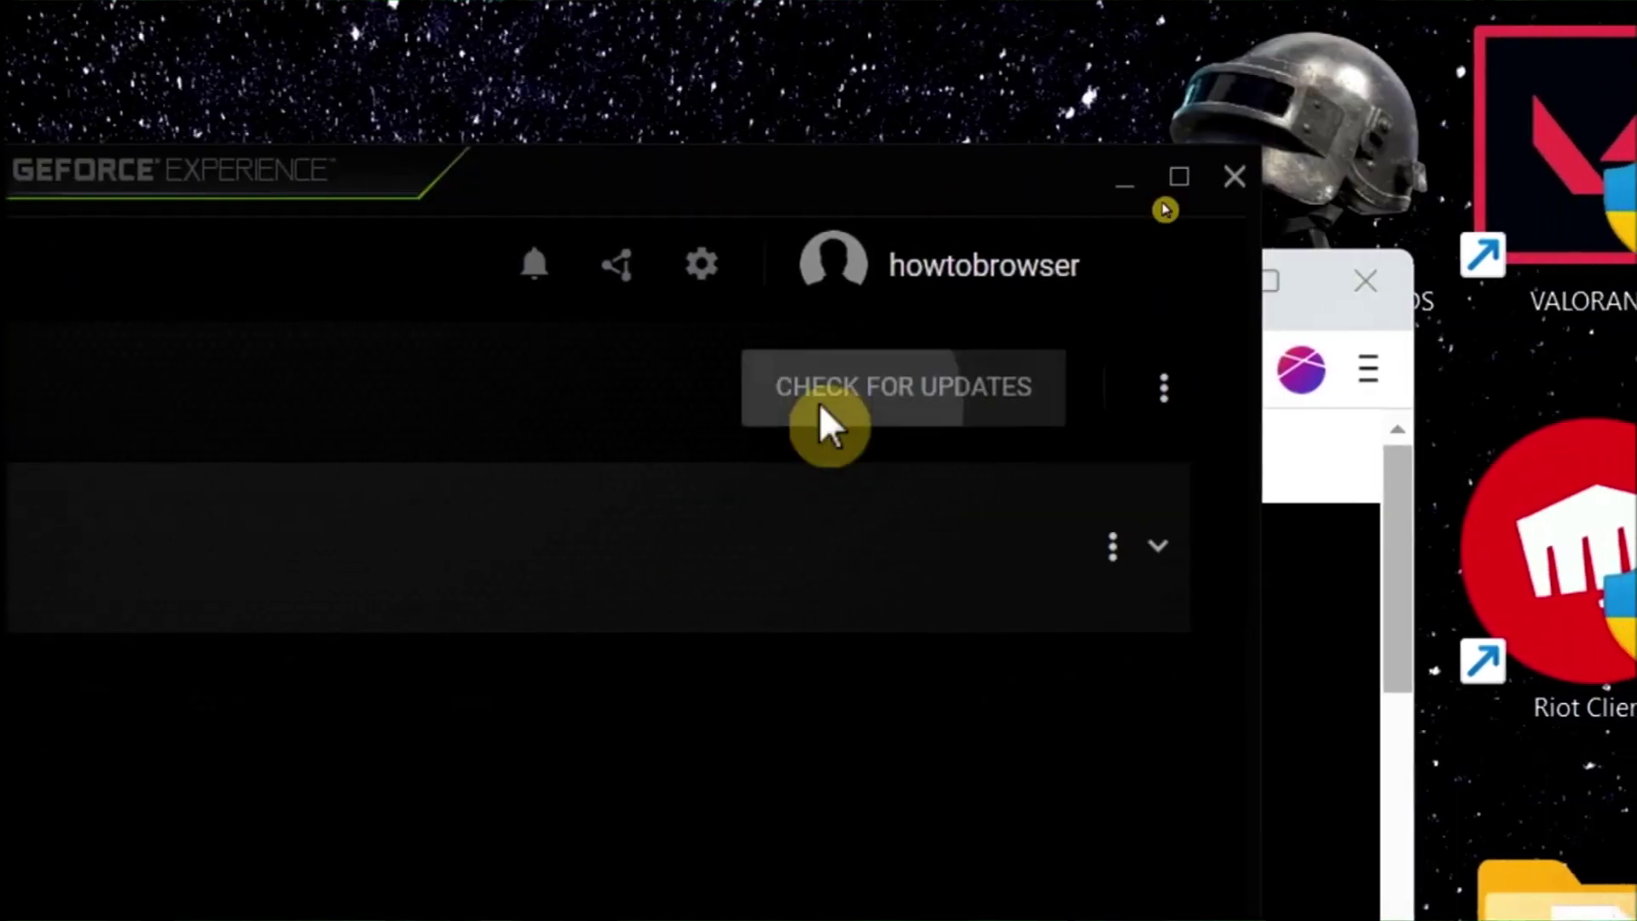
left_click(818, 401)
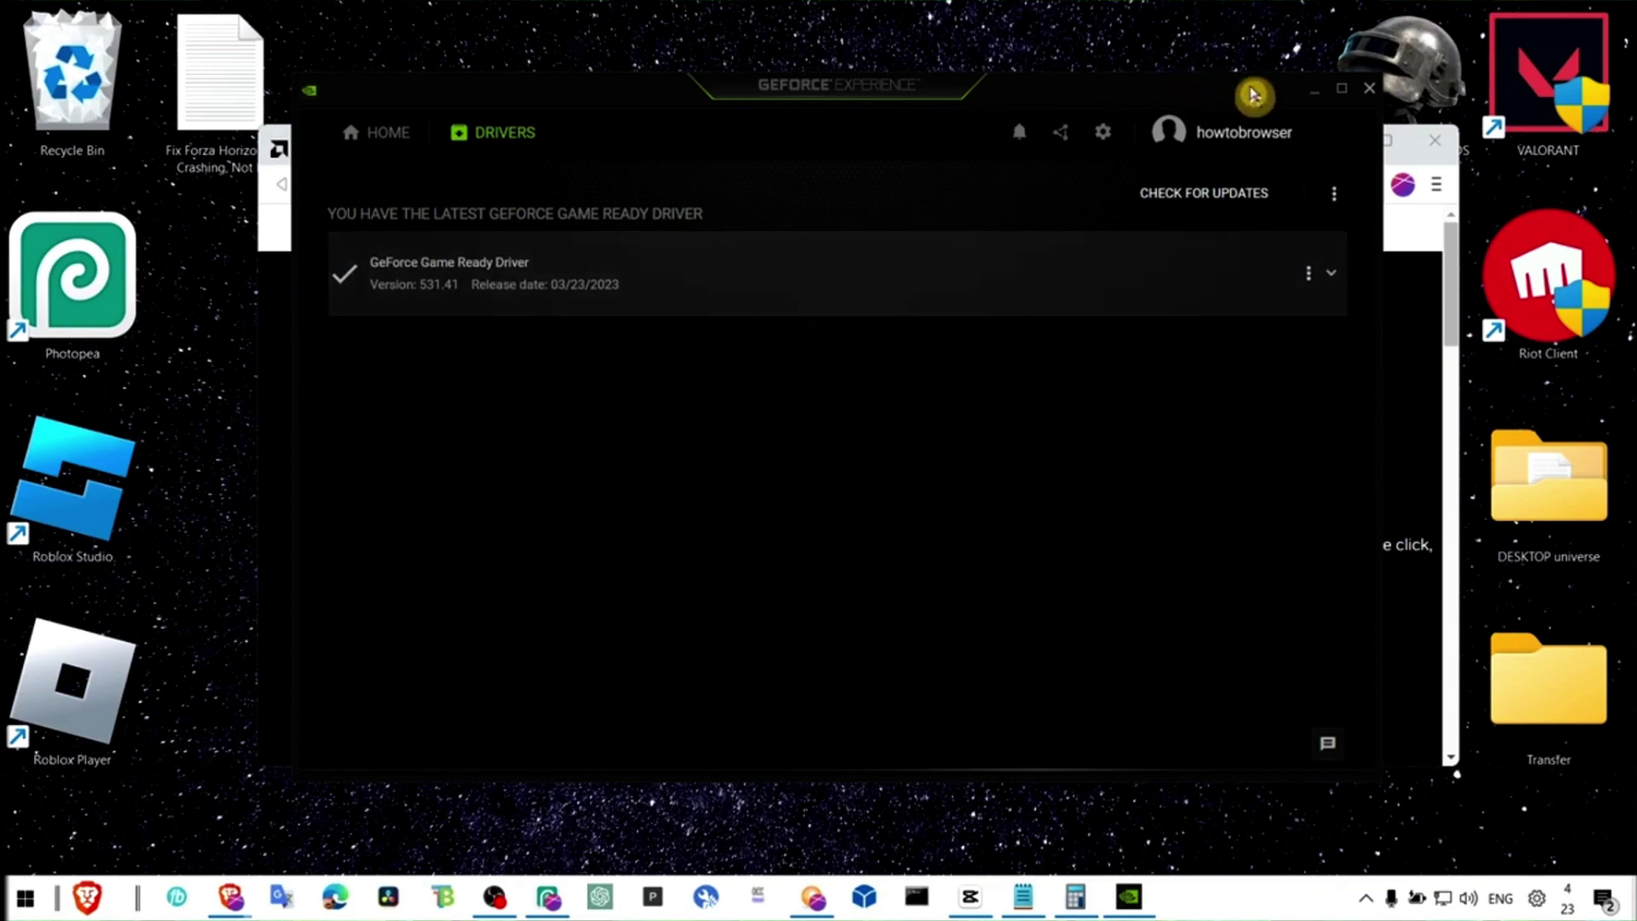
left_click(1312, 90)
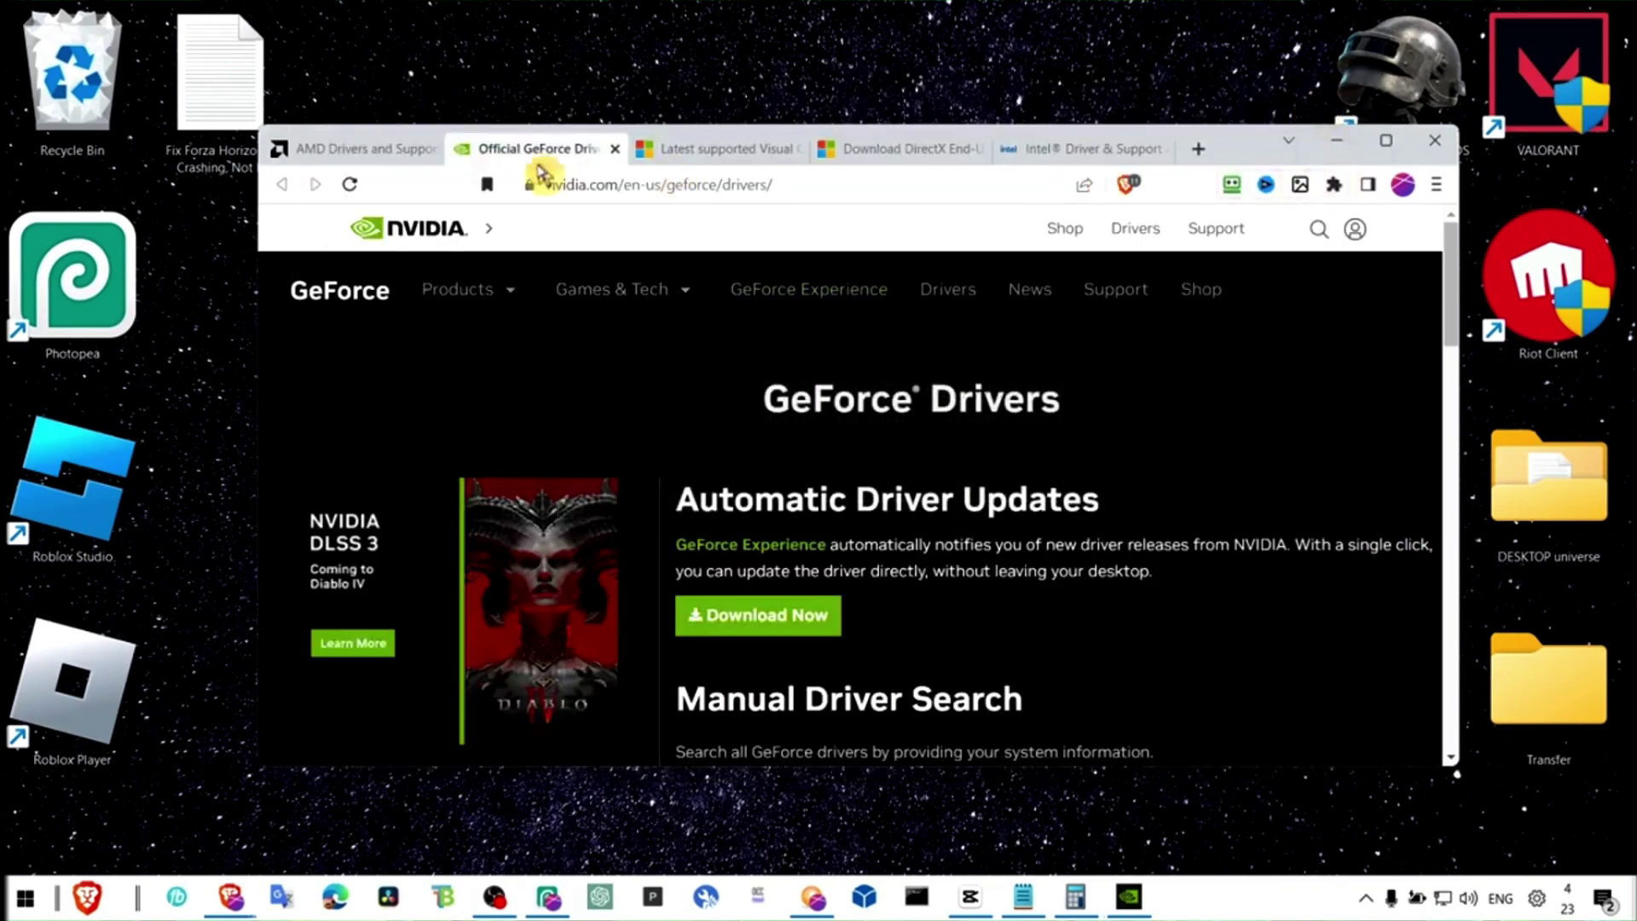
Step: Go to the Visual C++ Redistributable downloads page and scroll to its download table
left_click(367, 150)
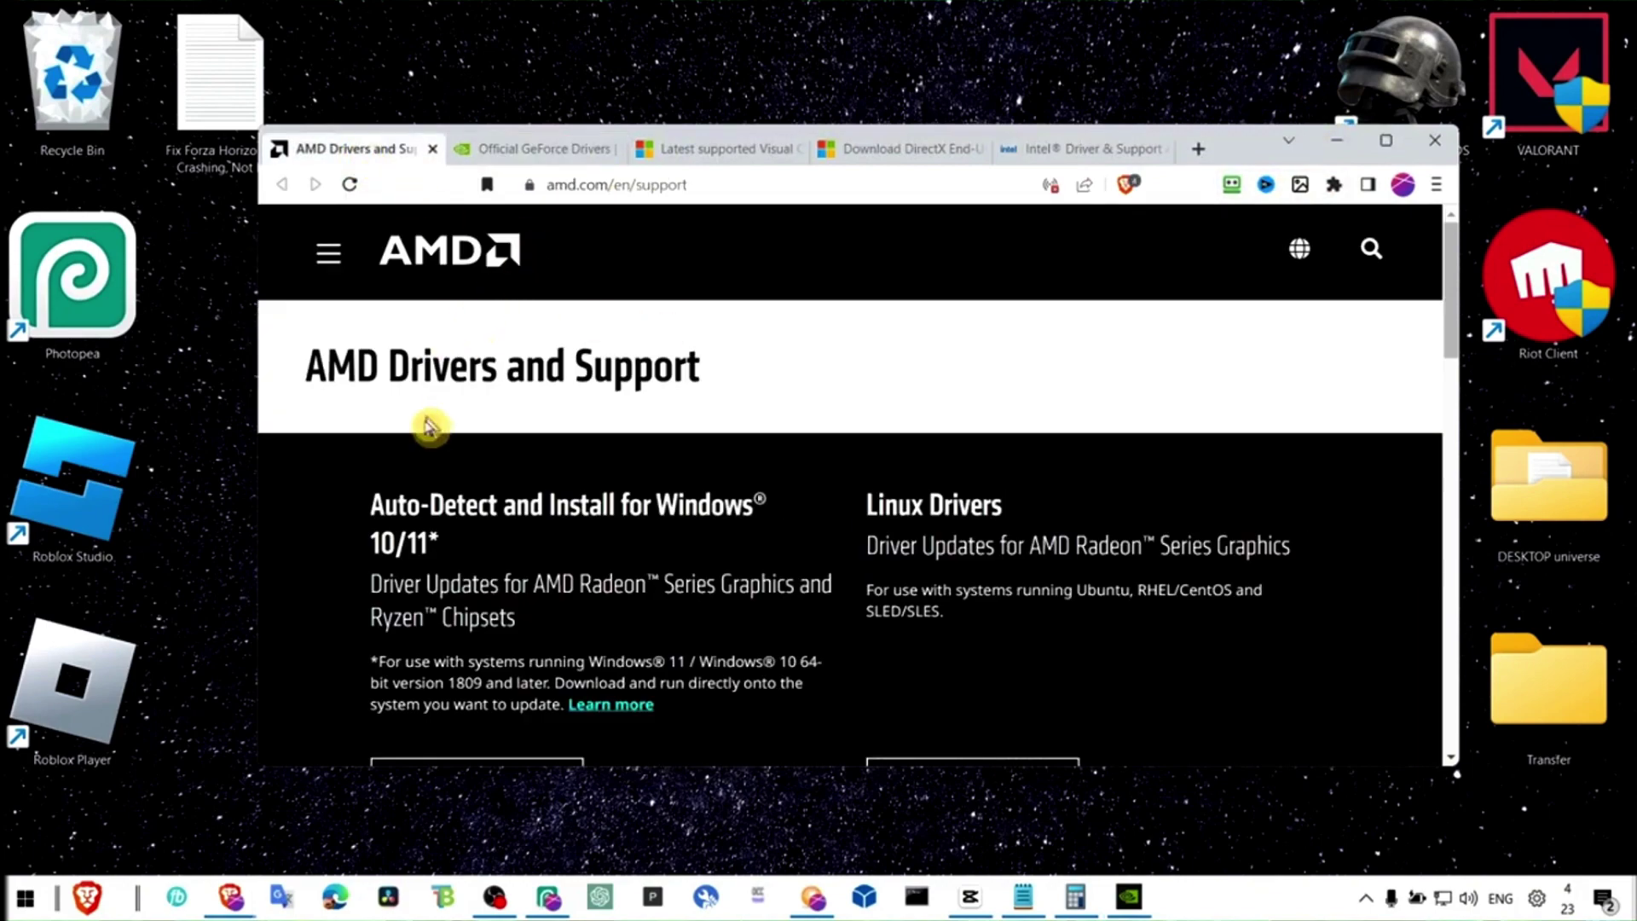
scroll(588, 393, "down", 1)
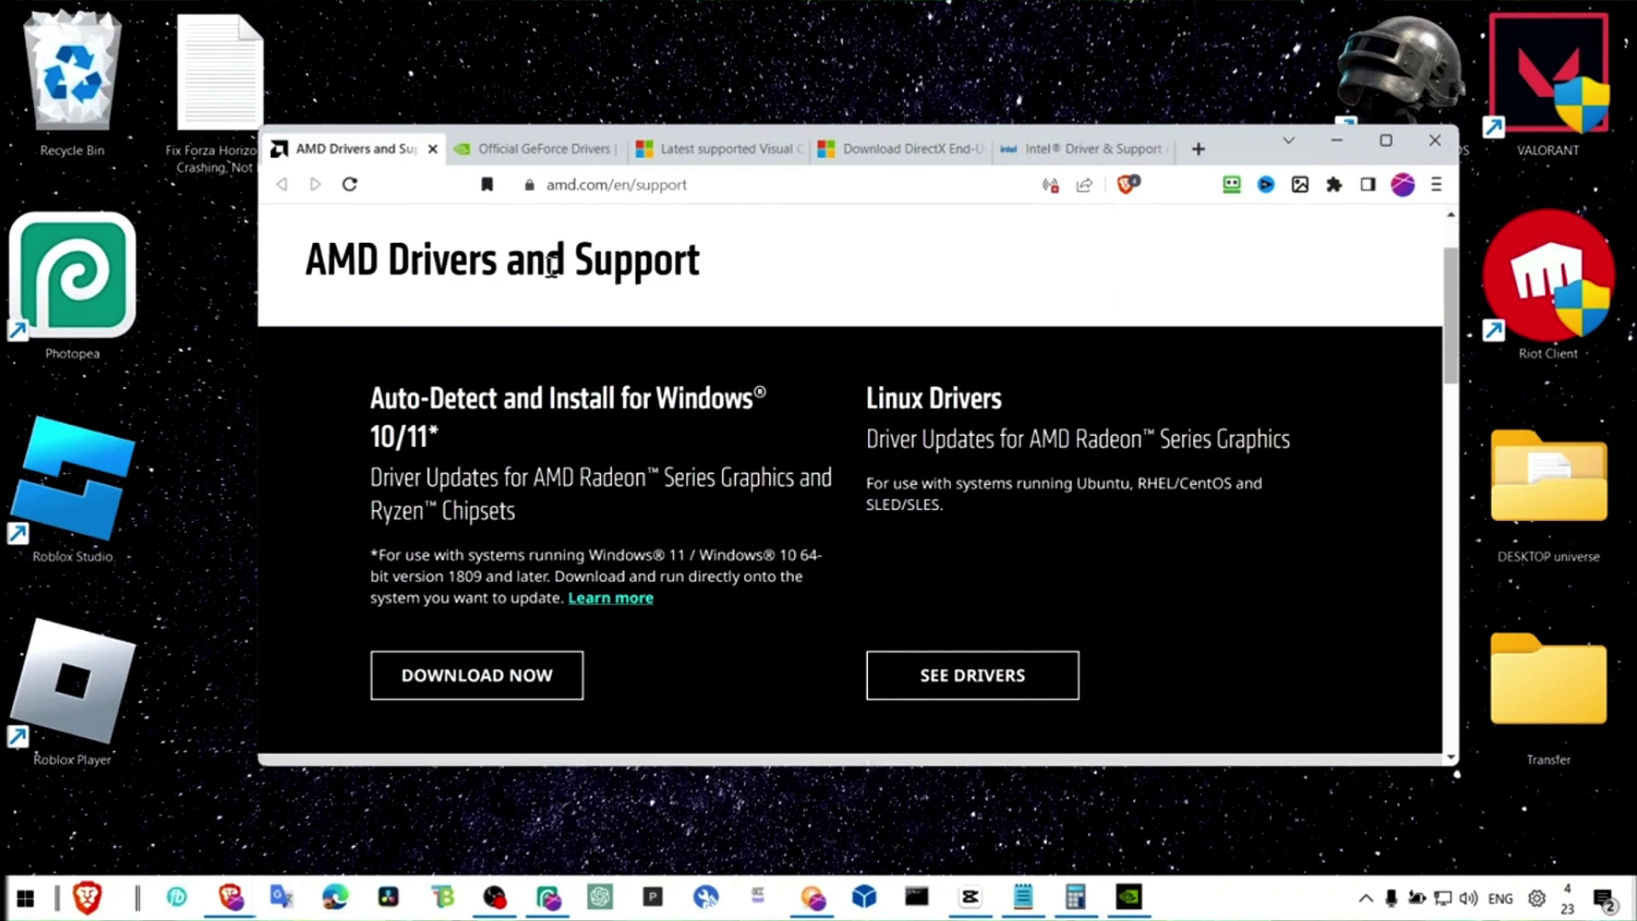
left_click(723, 150)
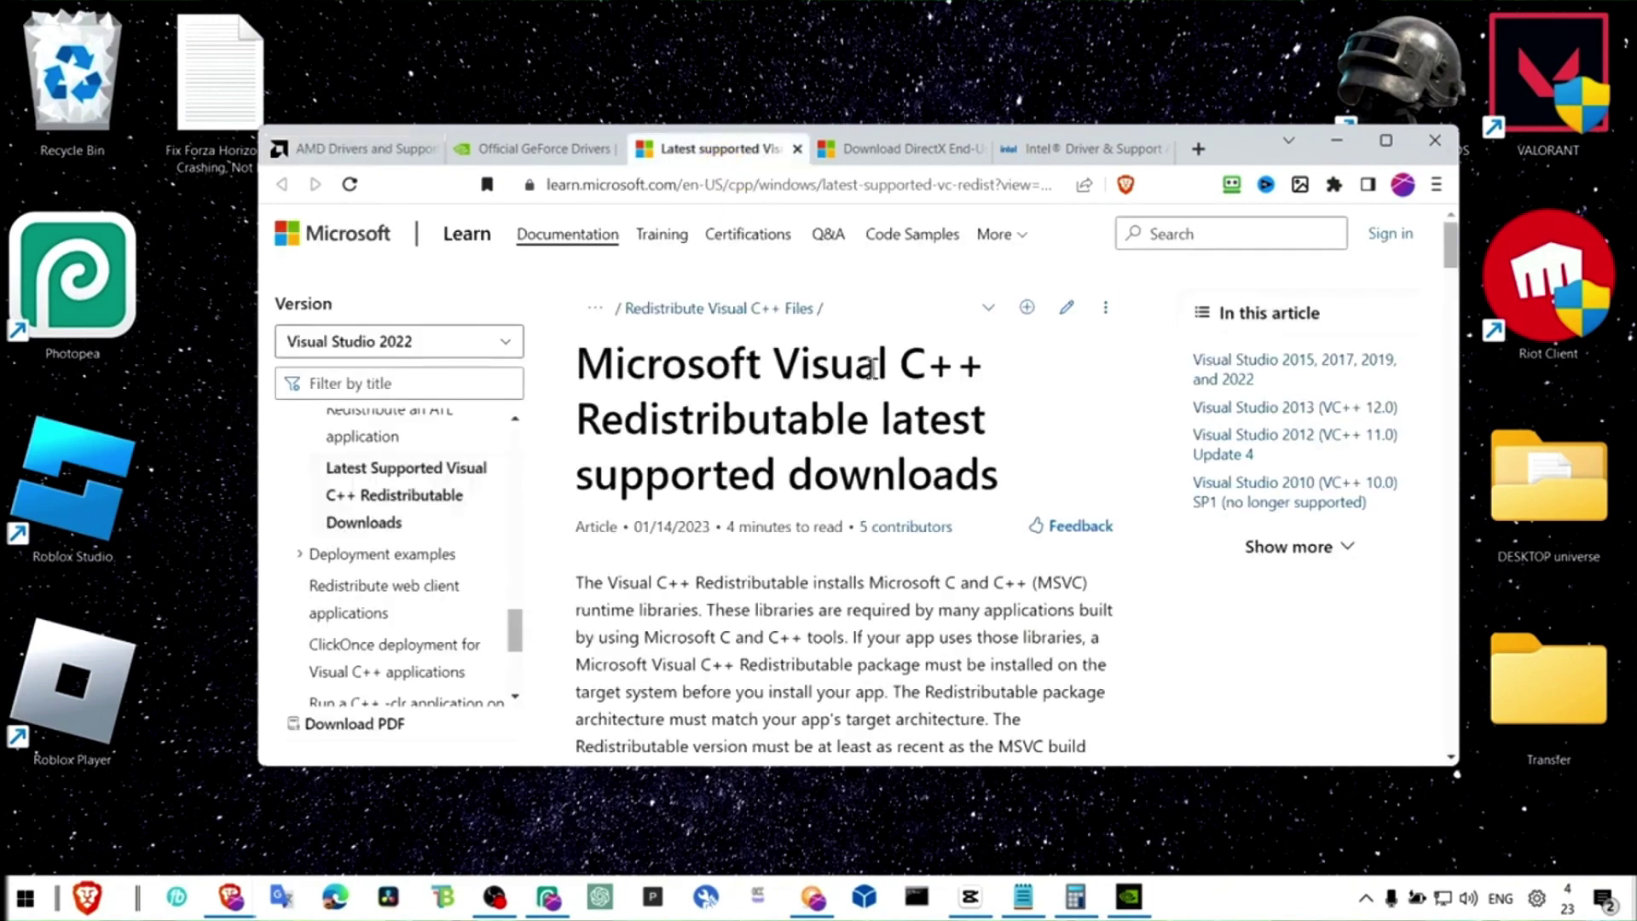
left_click_drag(611, 377, 993, 368)
left_click(993, 369)
triple_click(726, 362)
left_click(721, 365)
scroll(721, 371, "down", 10)
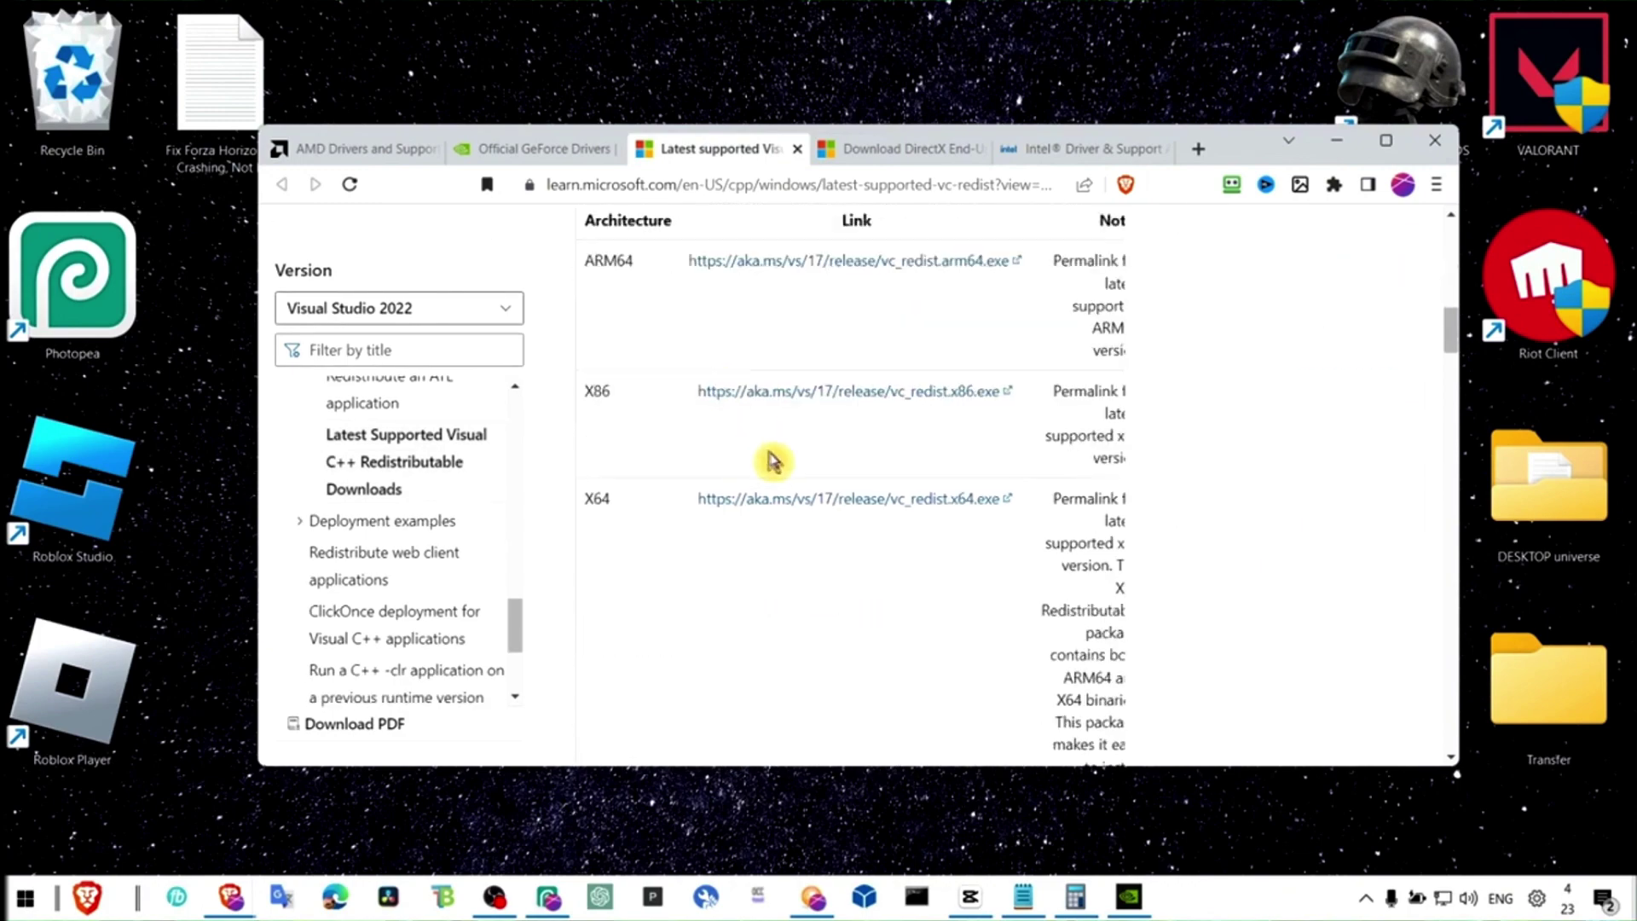
Step: Save the X64 vc_redist installer to Downloads, run it, and cancel its setup
left_click(789, 500)
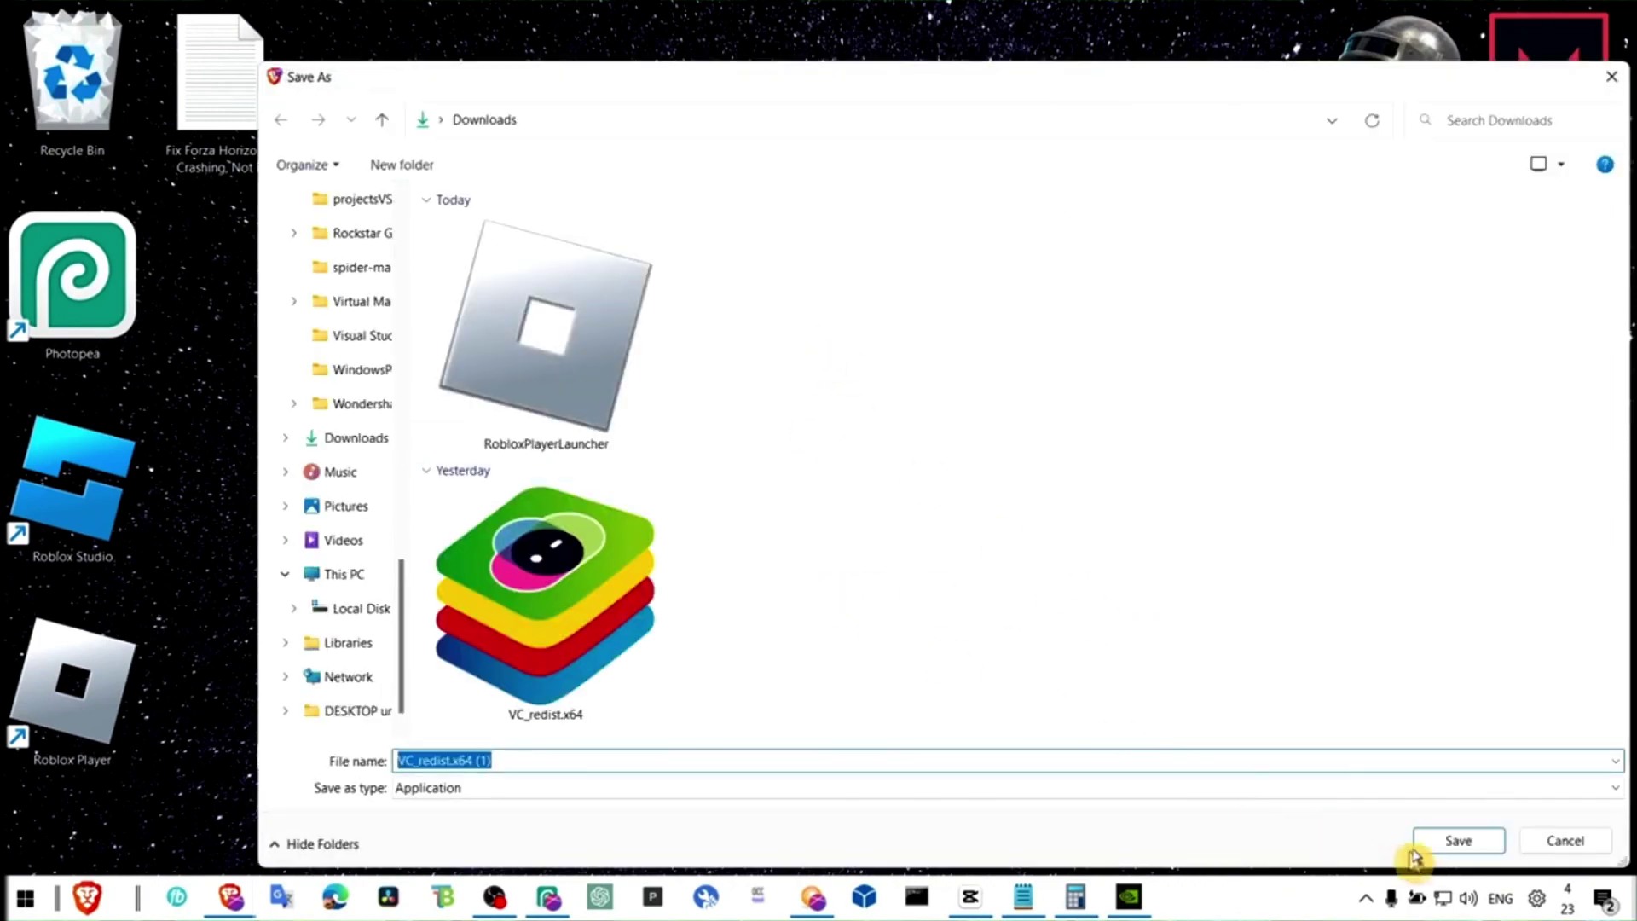
left_click_drag(1623, 861, 904, 520)
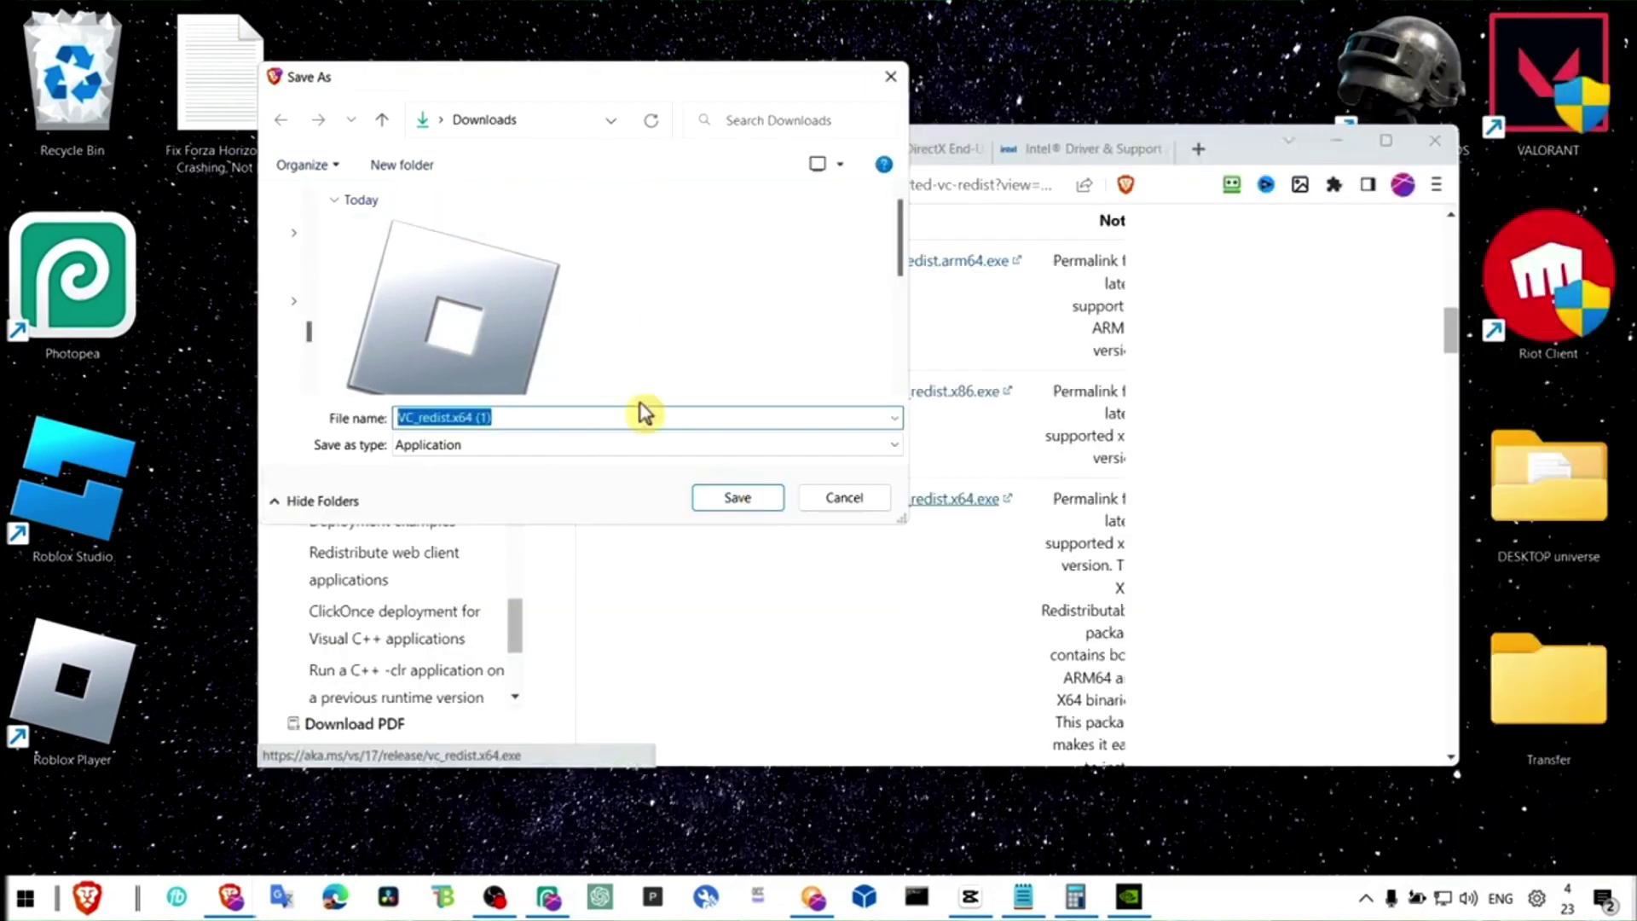
left_click(729, 500)
left_click(345, 746)
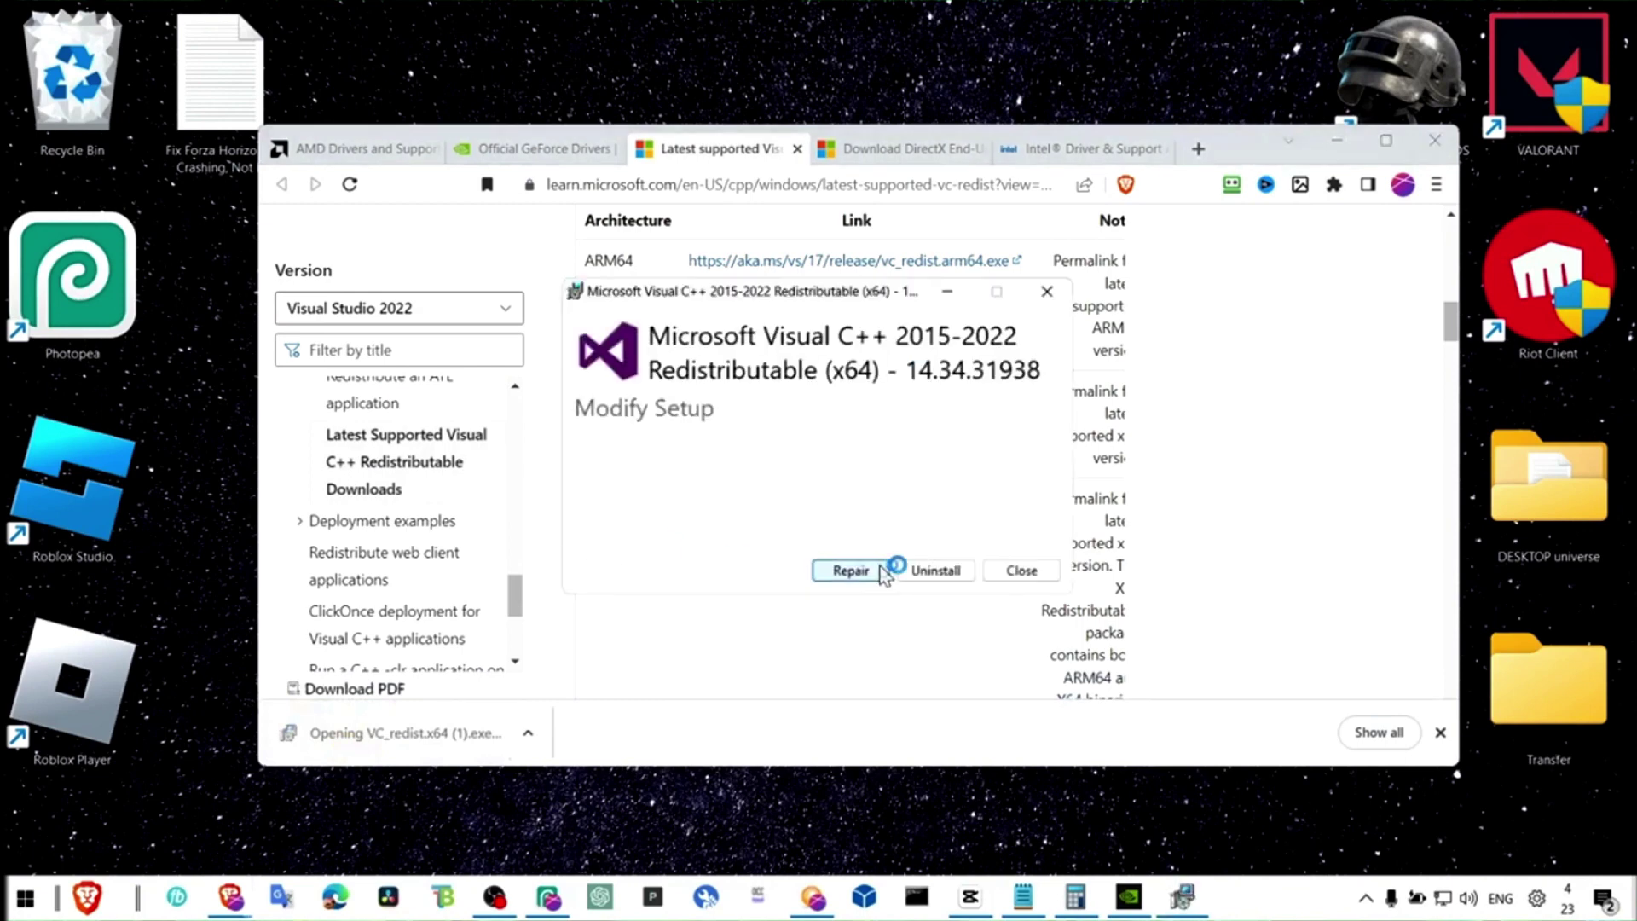
left_click(937, 570)
left_click(910, 515)
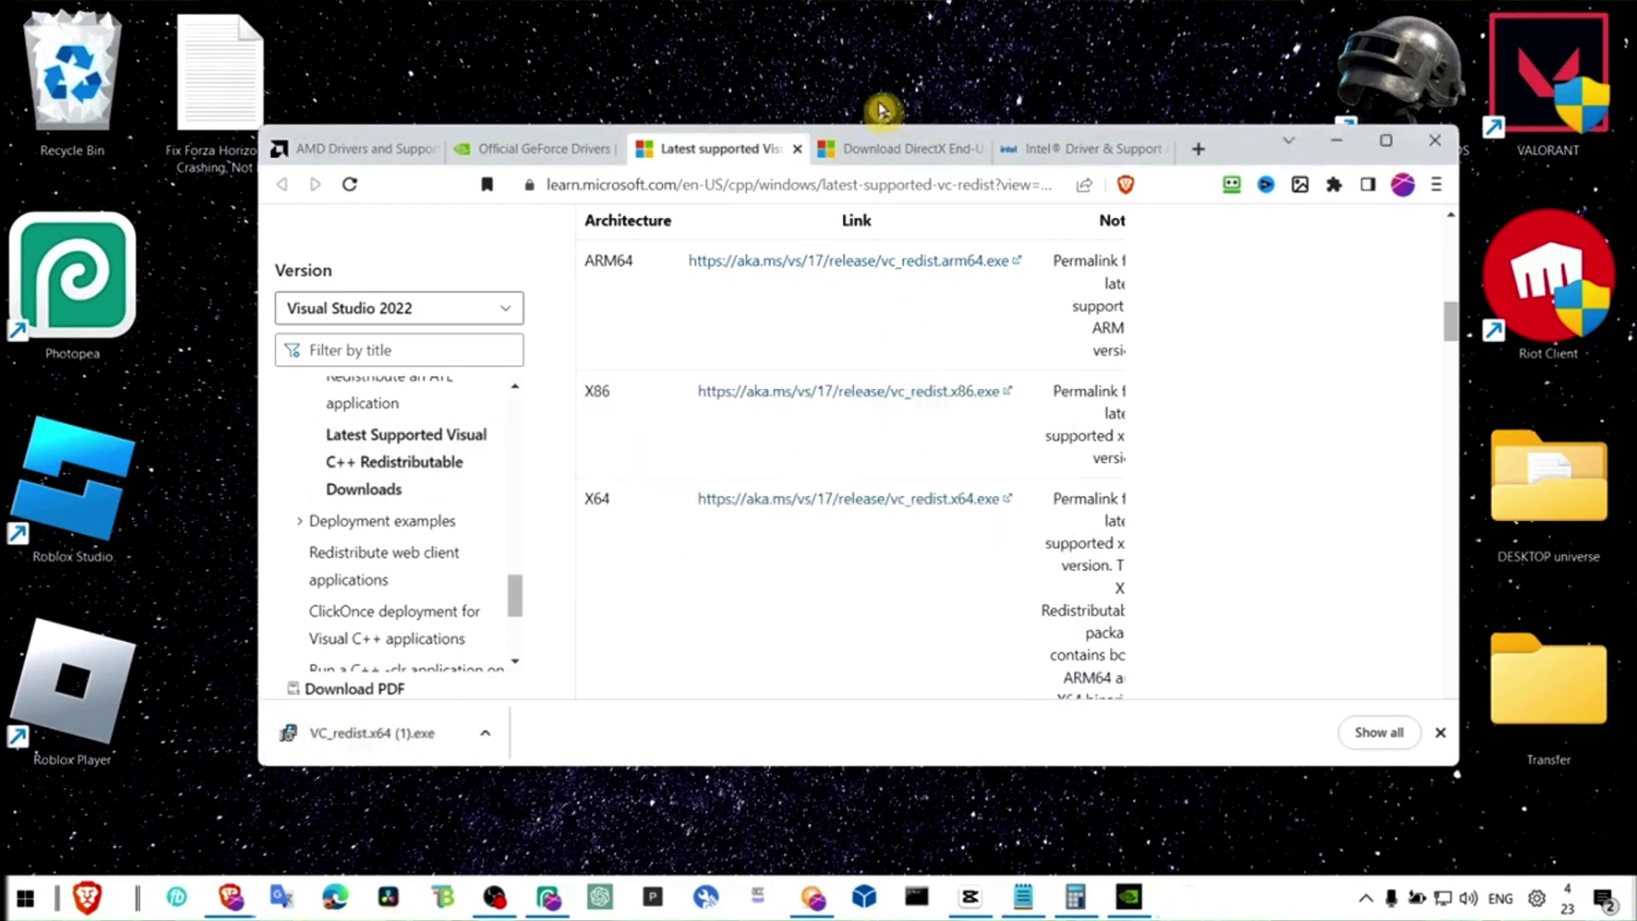
Step: Download and run dxwebsetup.exe, accepting the licence and declining the Bing Bar offer
left_click(899, 148)
scroll(763, 313, "down", 3)
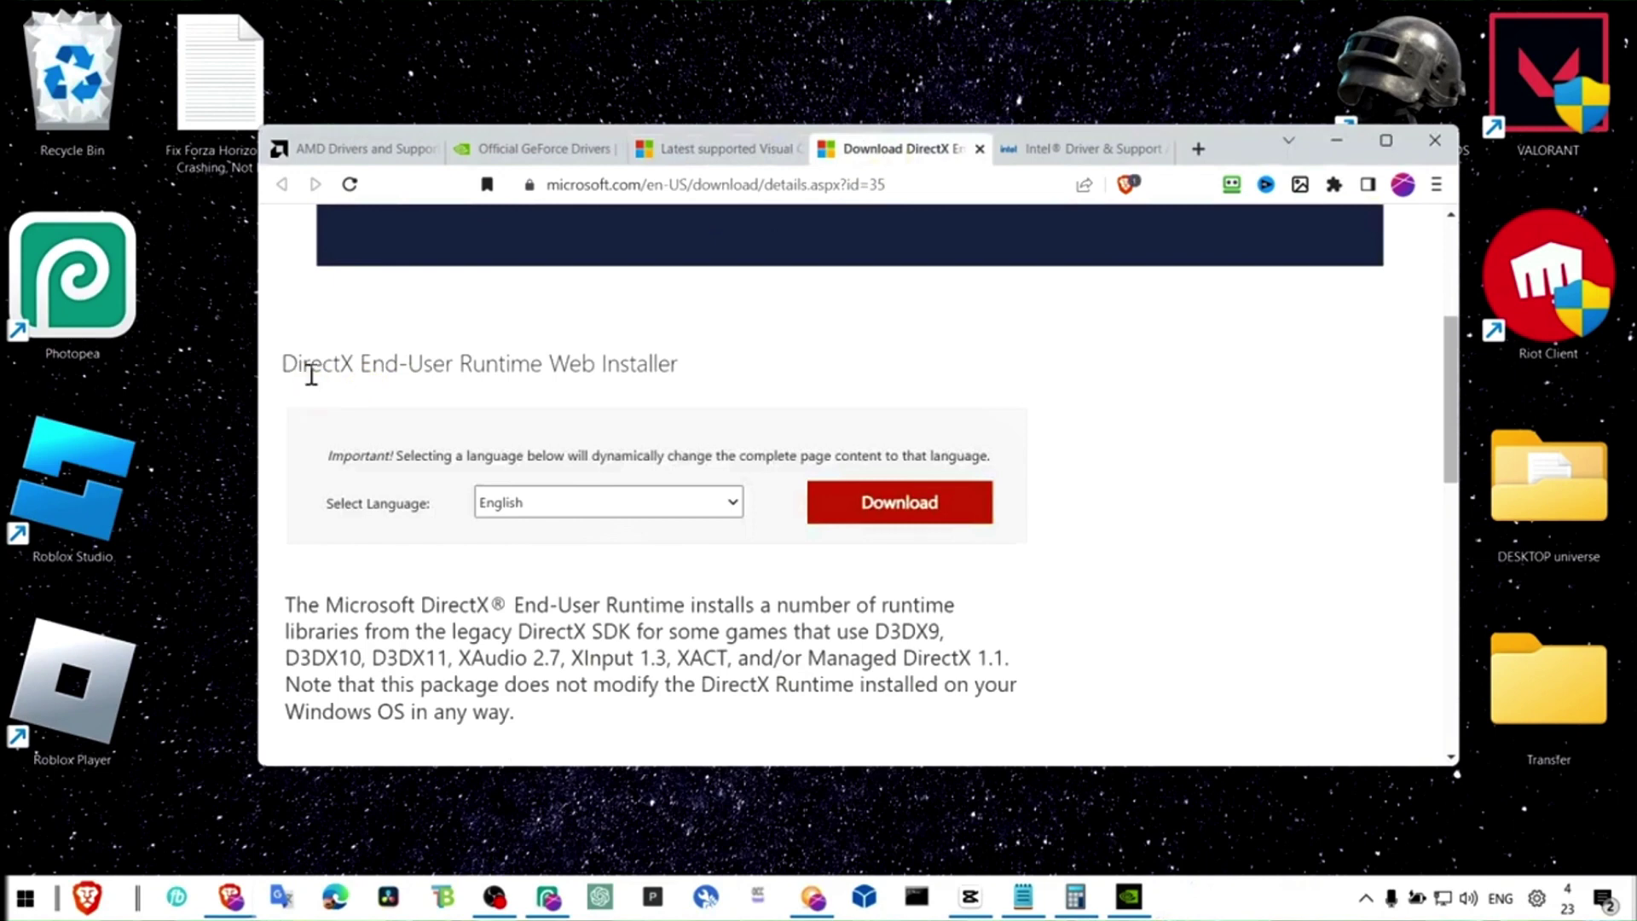
left_click(855, 514)
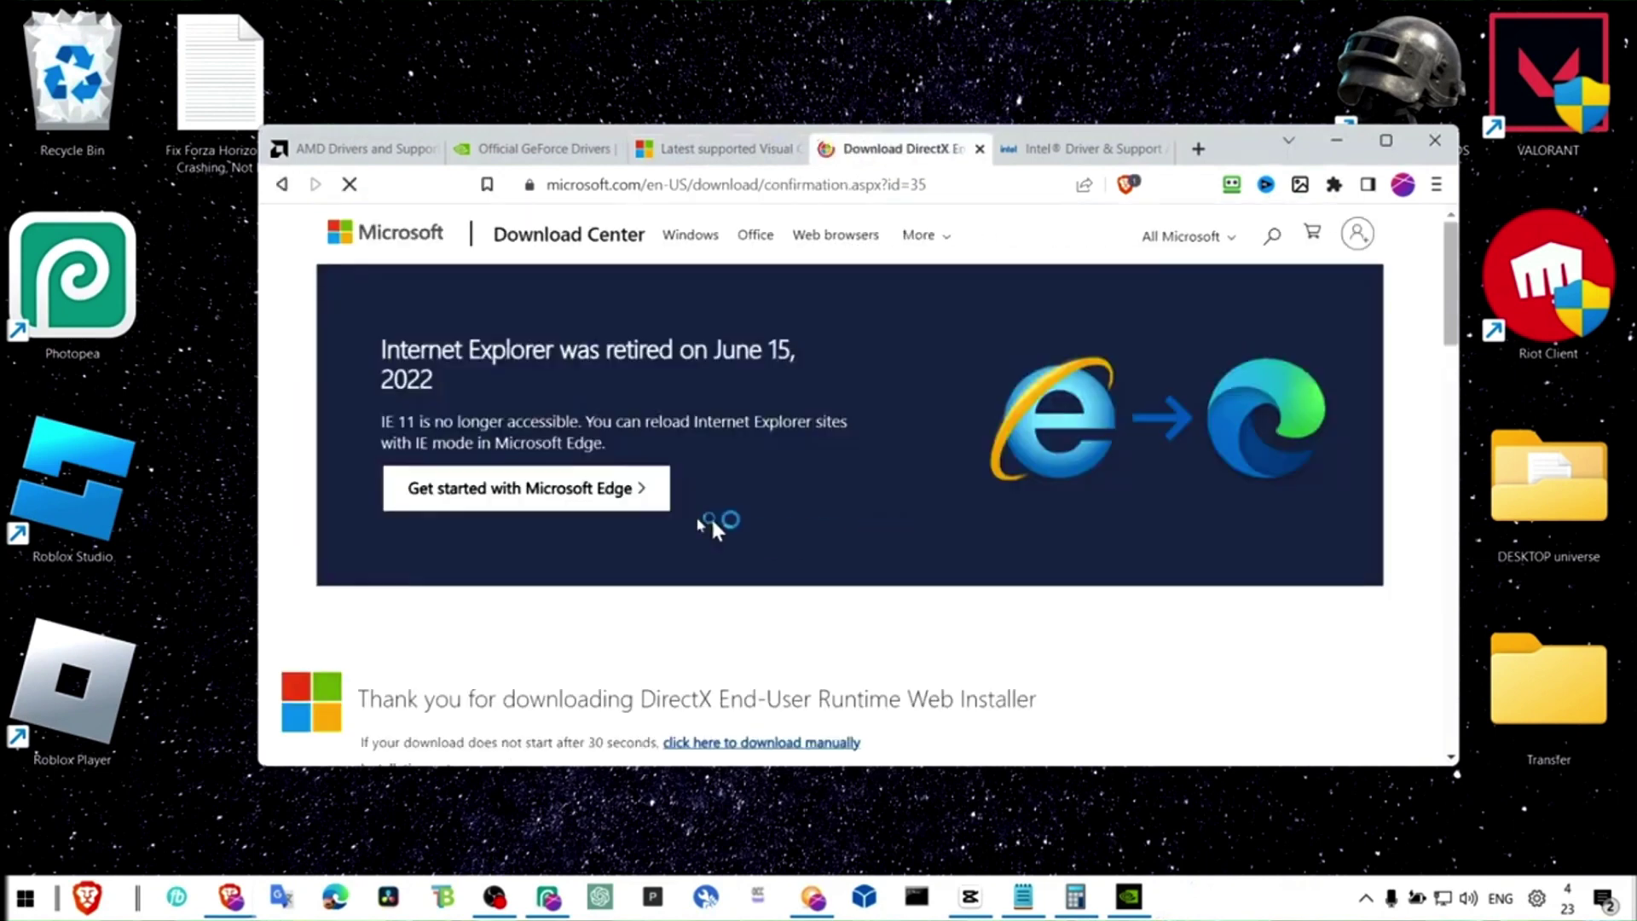
left_click(734, 493)
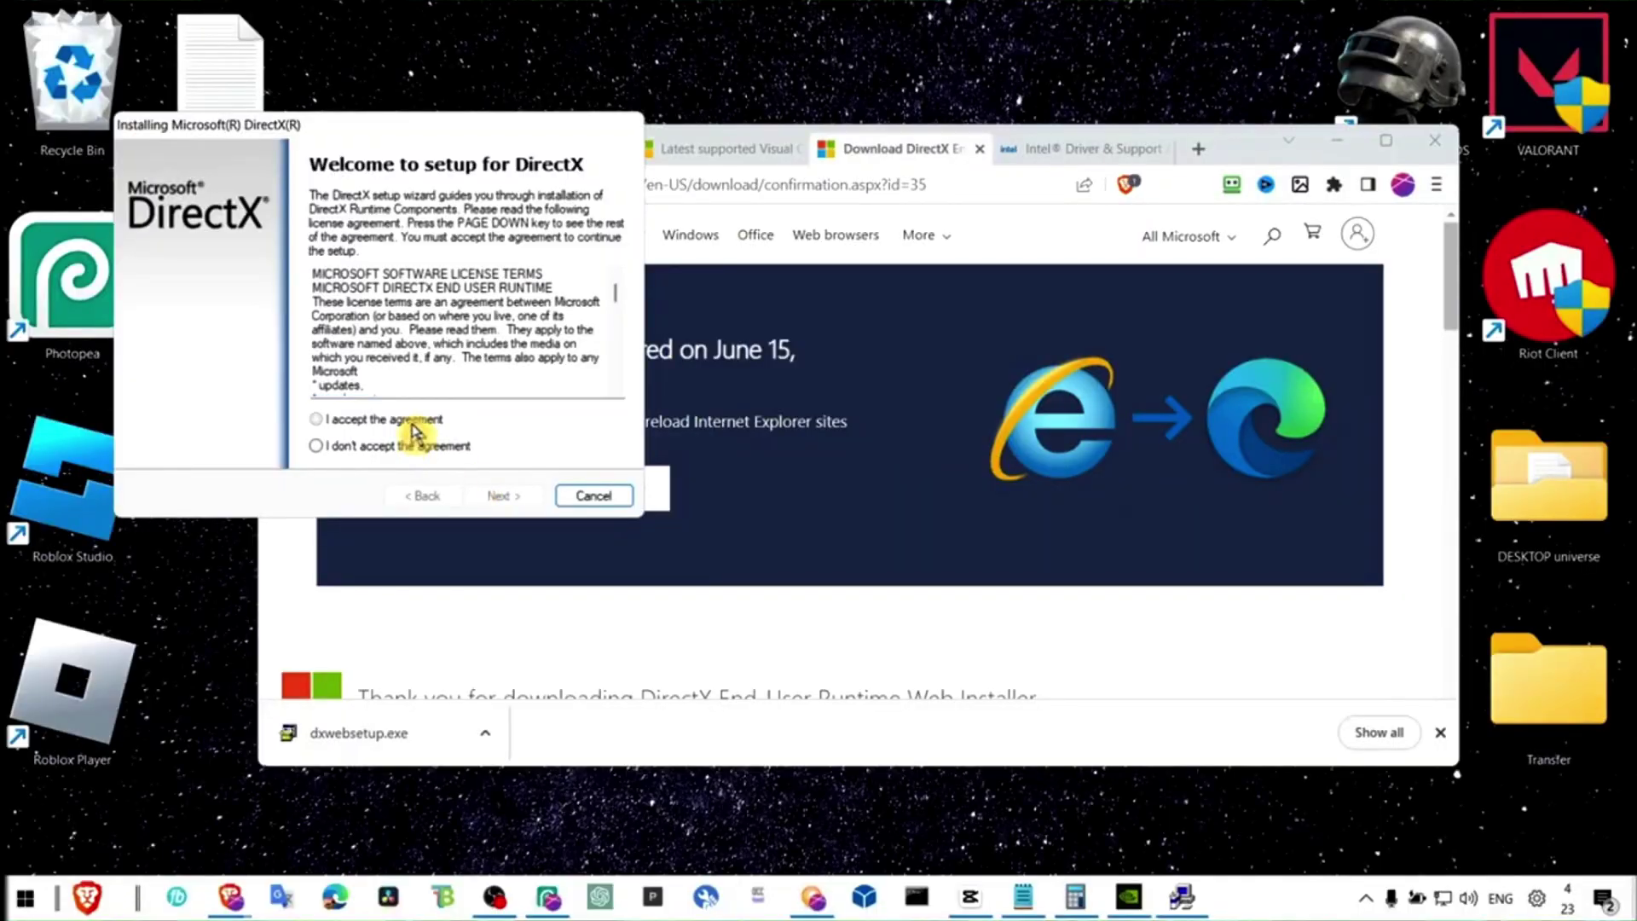
left_click(486, 494)
left_click(367, 363)
Step: Return to the browser and view the Intel Driver & Support Assistant page
left_click(662, 523)
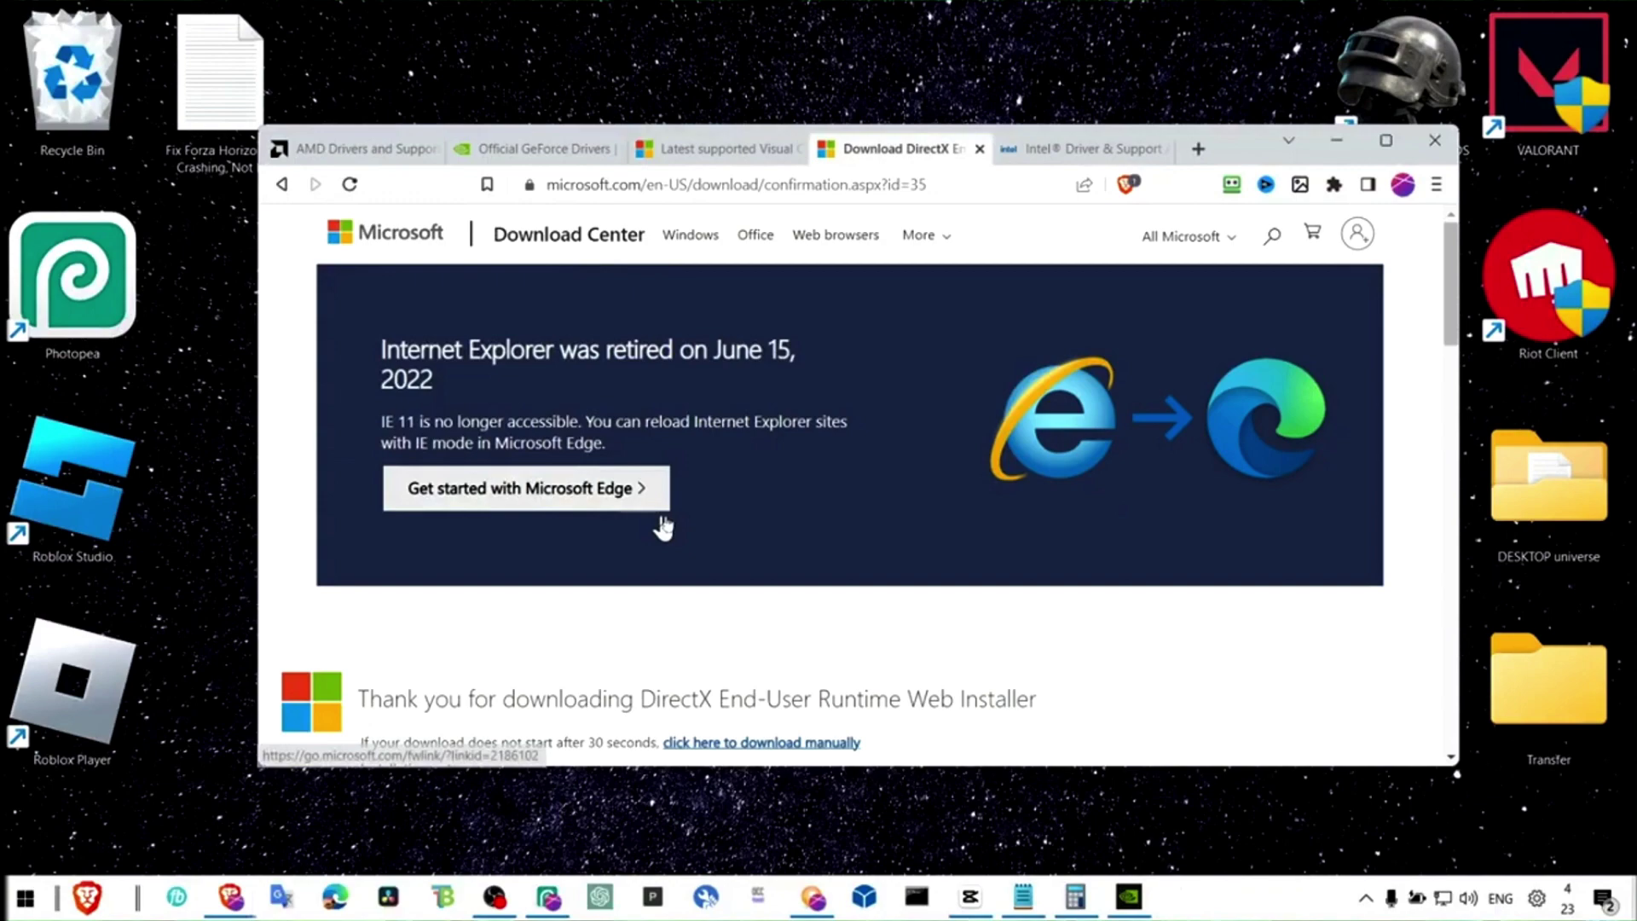
scroll(852, 365, "down", 3)
left_click(1038, 150)
scroll(984, 315, "down", 4)
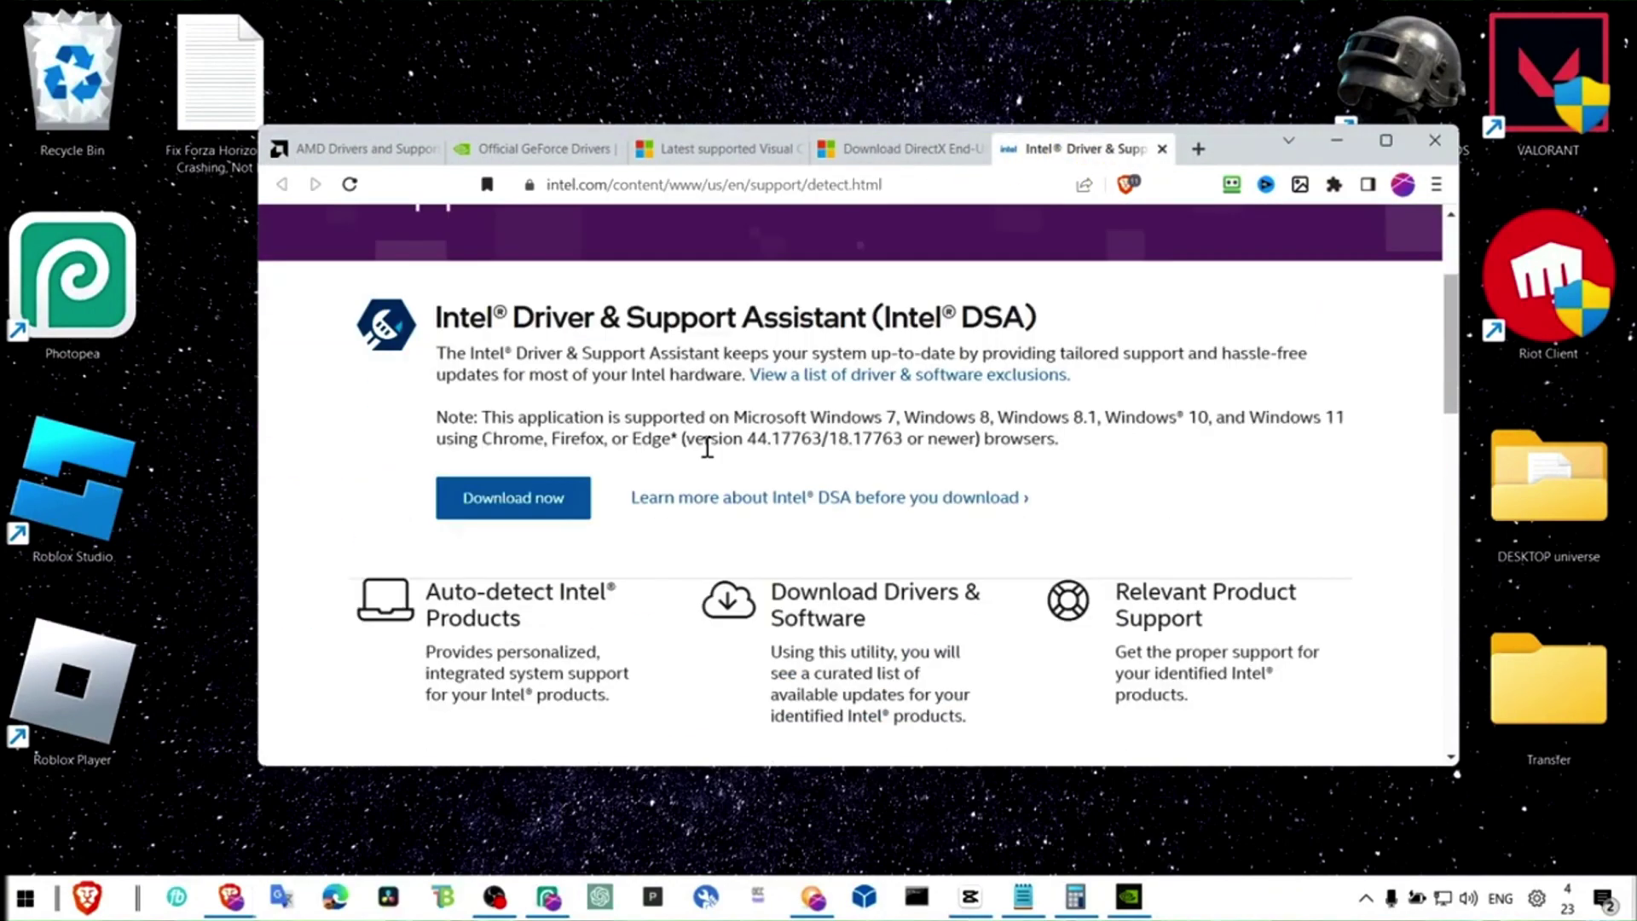
scroll(484, 301, "up", 3)
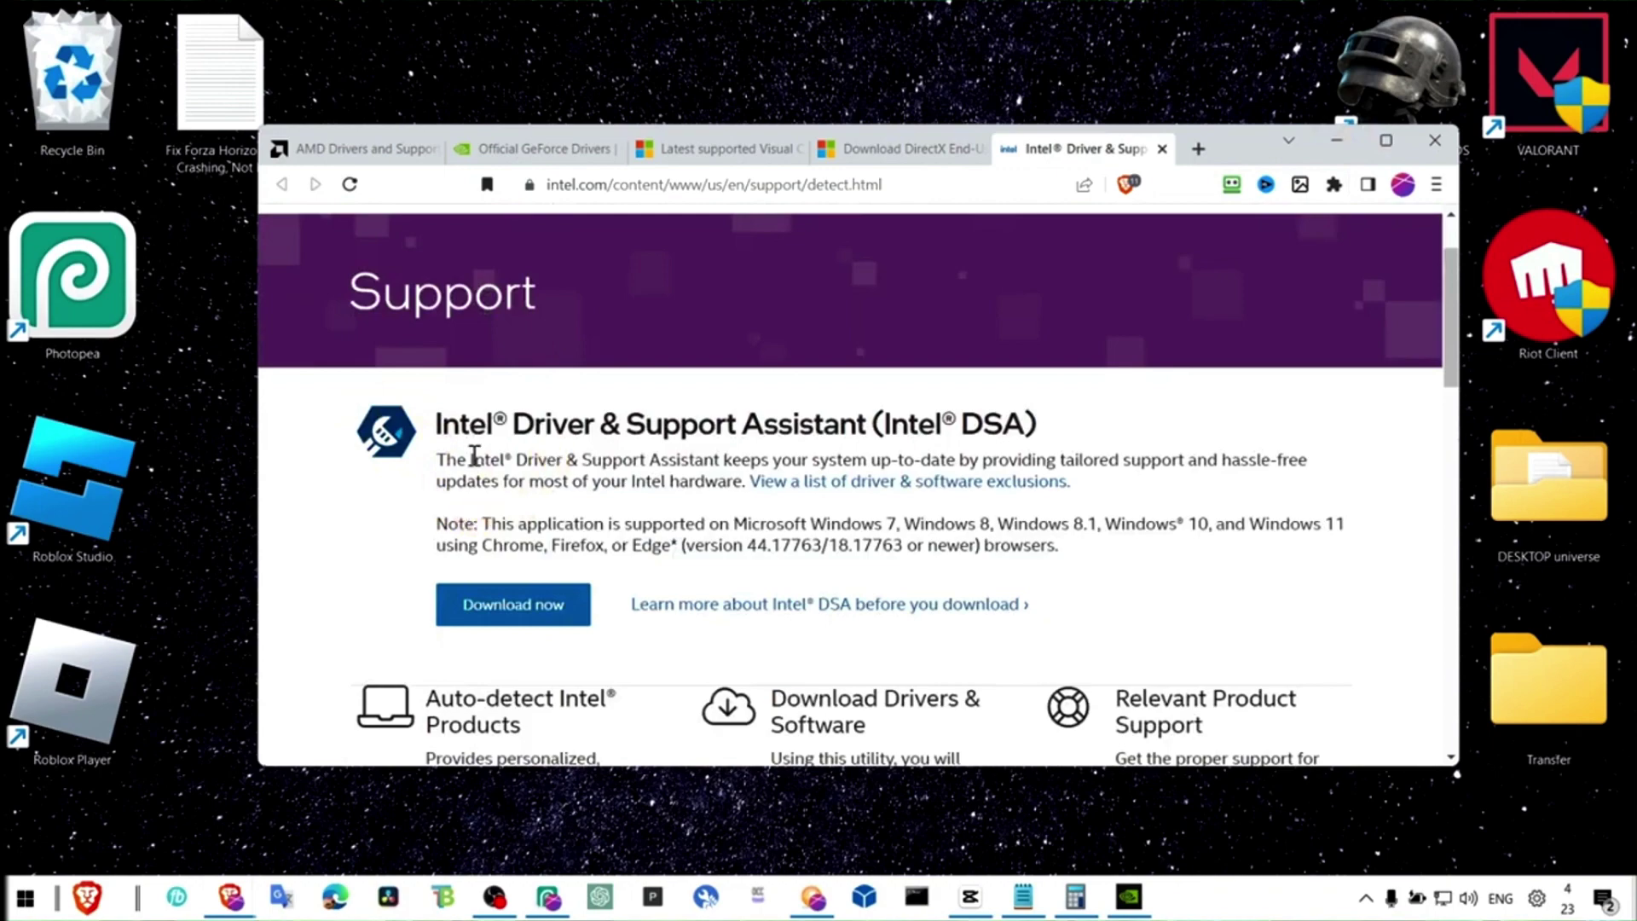
Step: Open Device Manager and expand the Display adapters category
left_click(1335, 142)
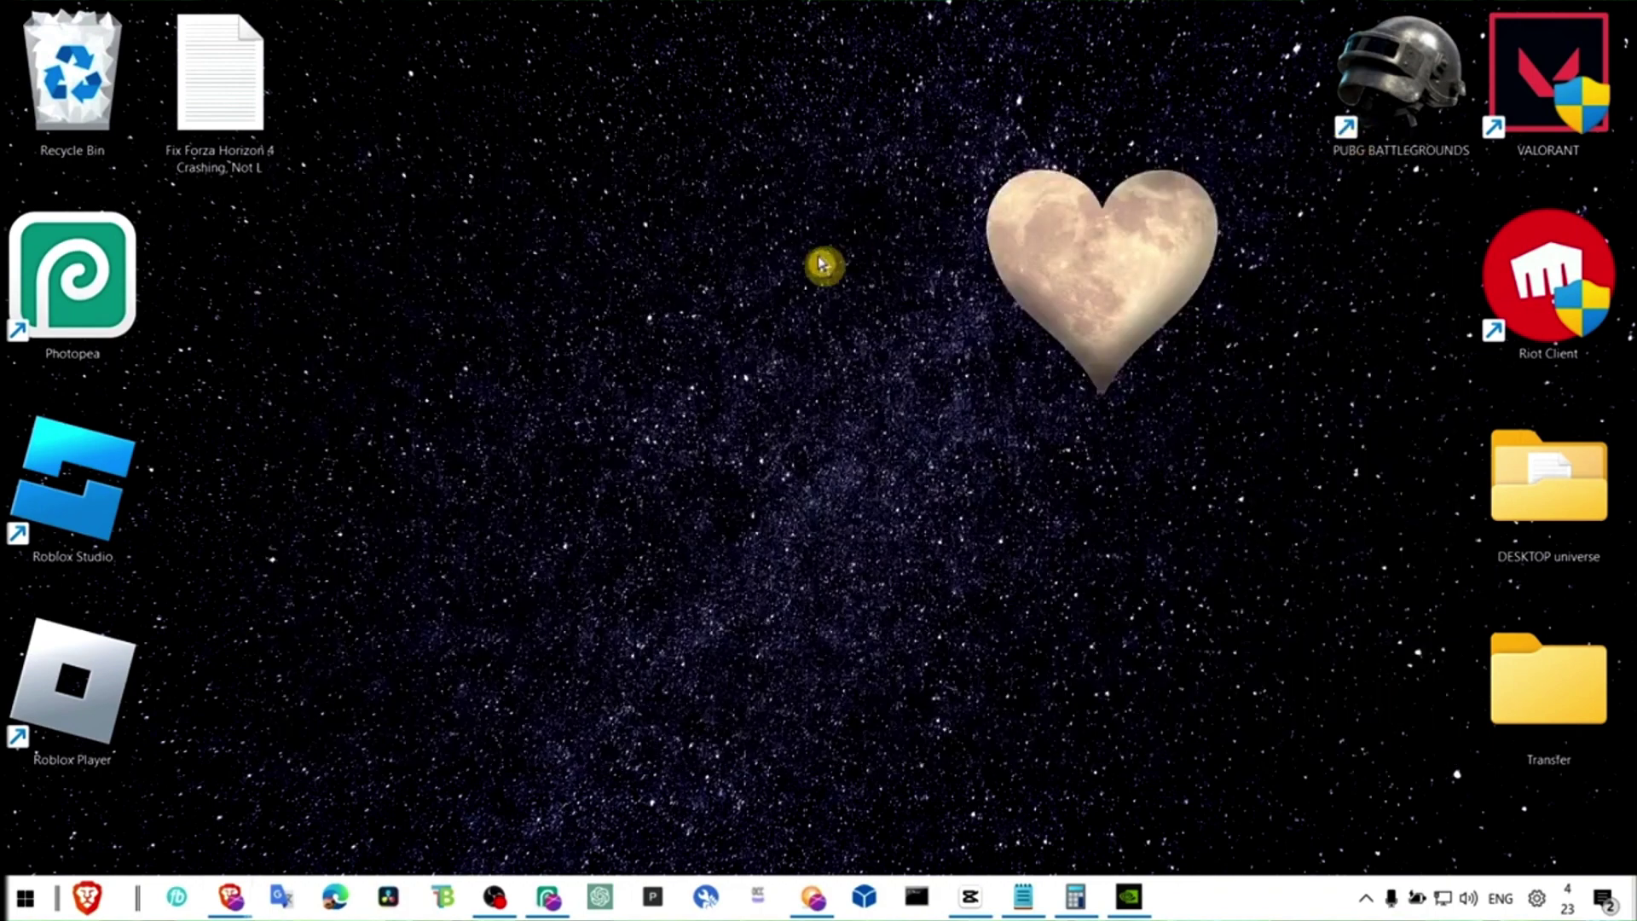
key("super+s")
type("devi")
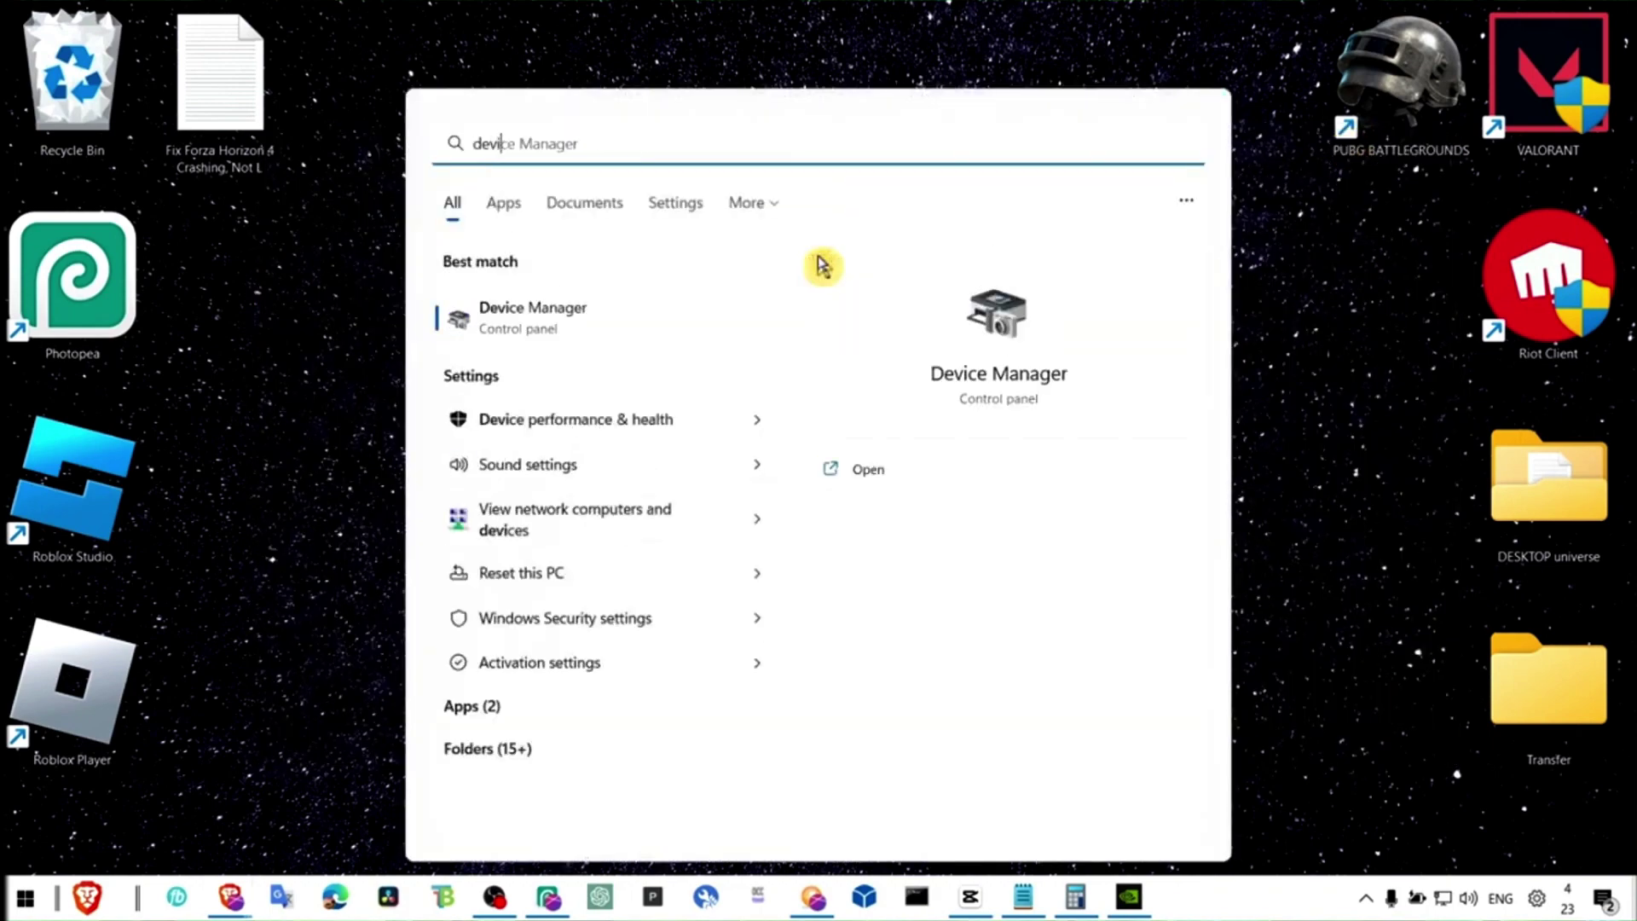
left_click(665, 317)
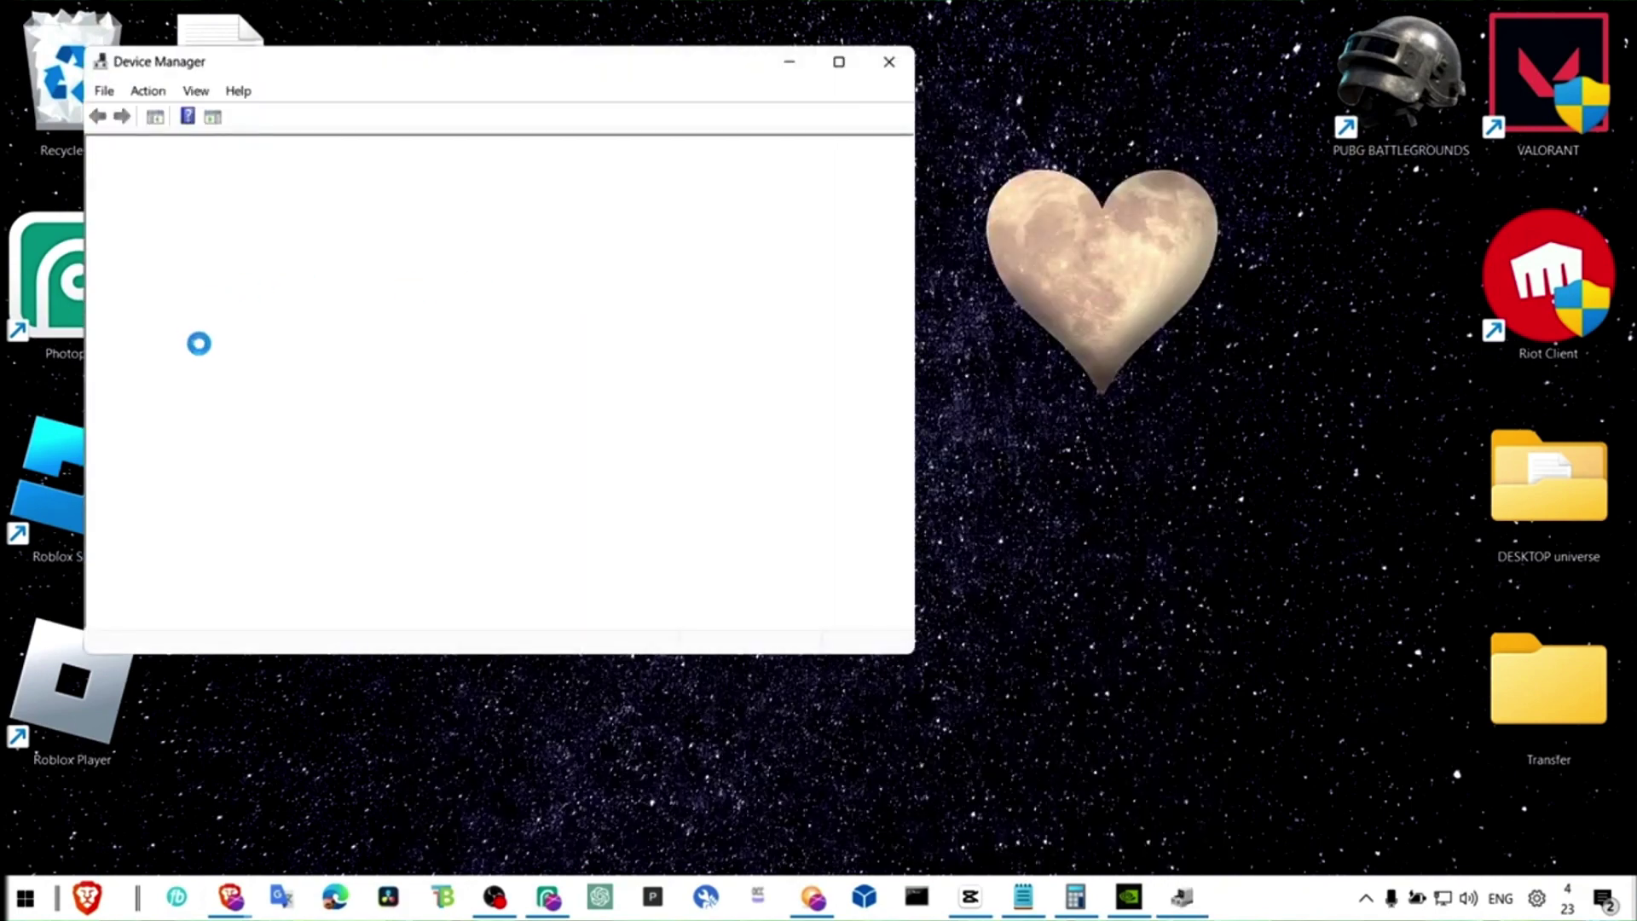
double_click(135, 283)
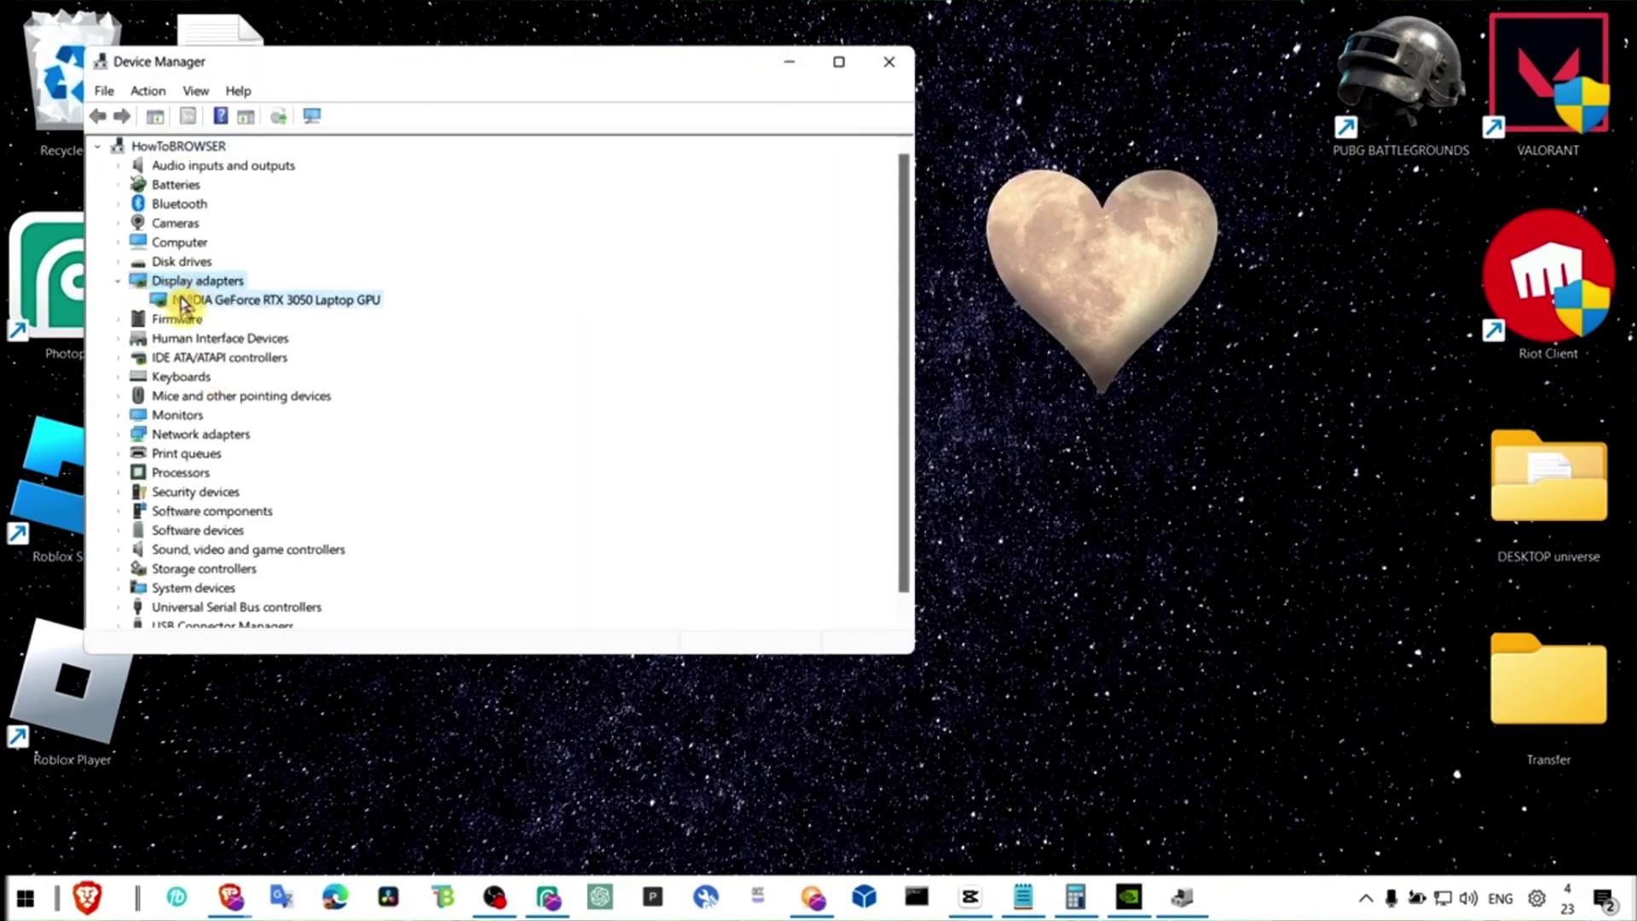
Step: Search automatically for a newer RTX 3050 Laptop GPU driver, find it current, and close Device Manager
right_click(194, 301)
left_click(219, 314)
left_click(459, 337)
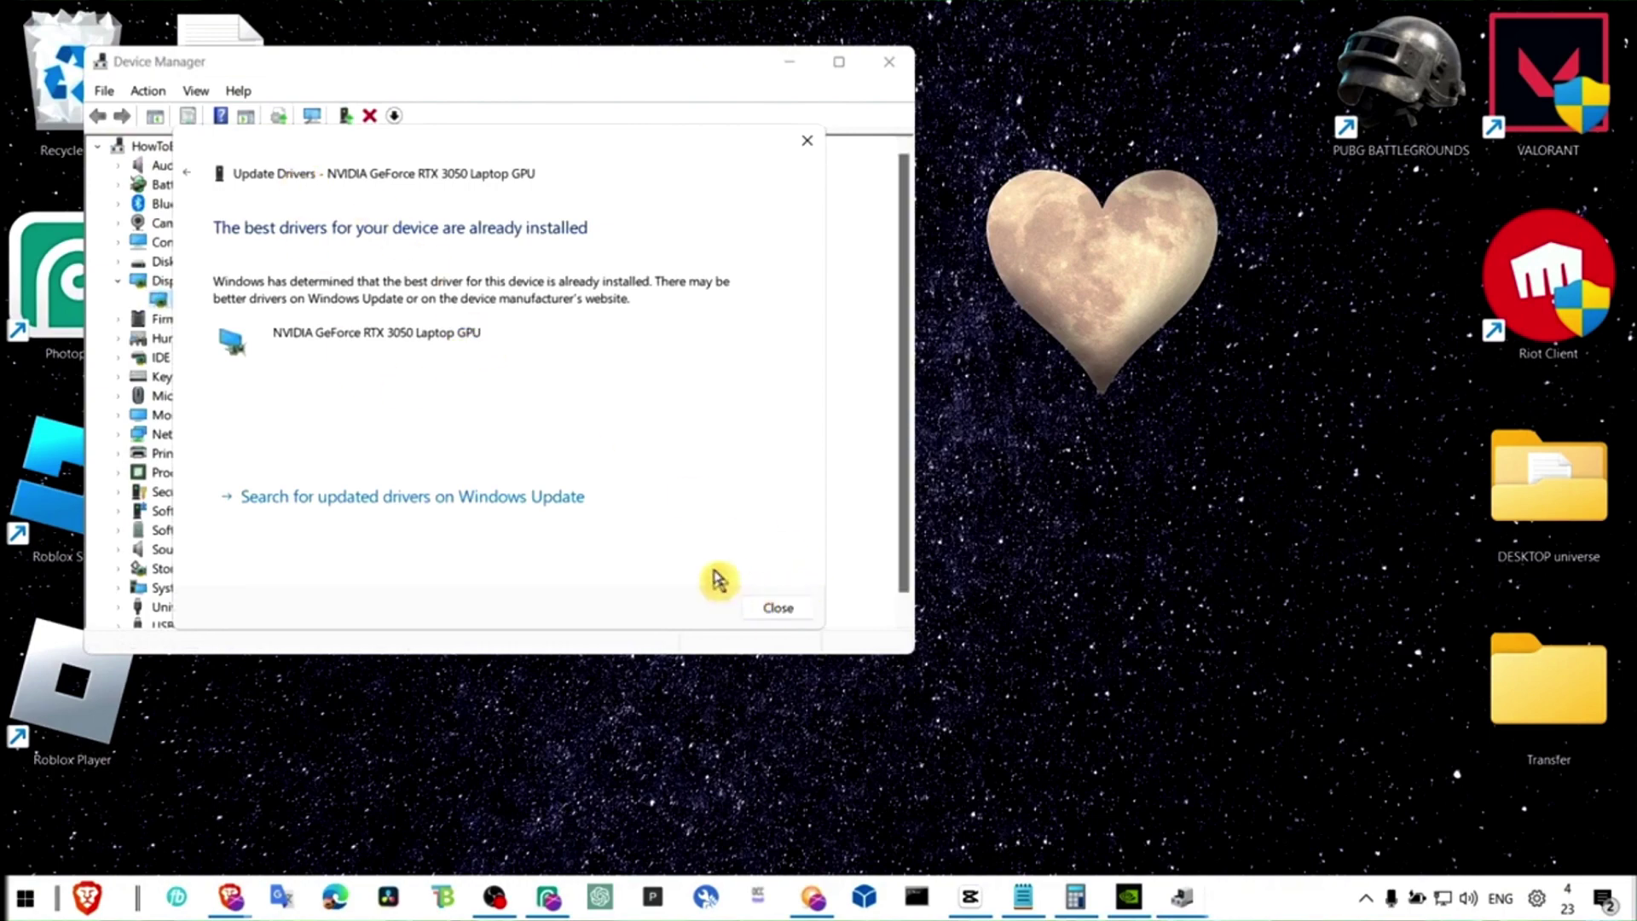
left_click(589, 501)
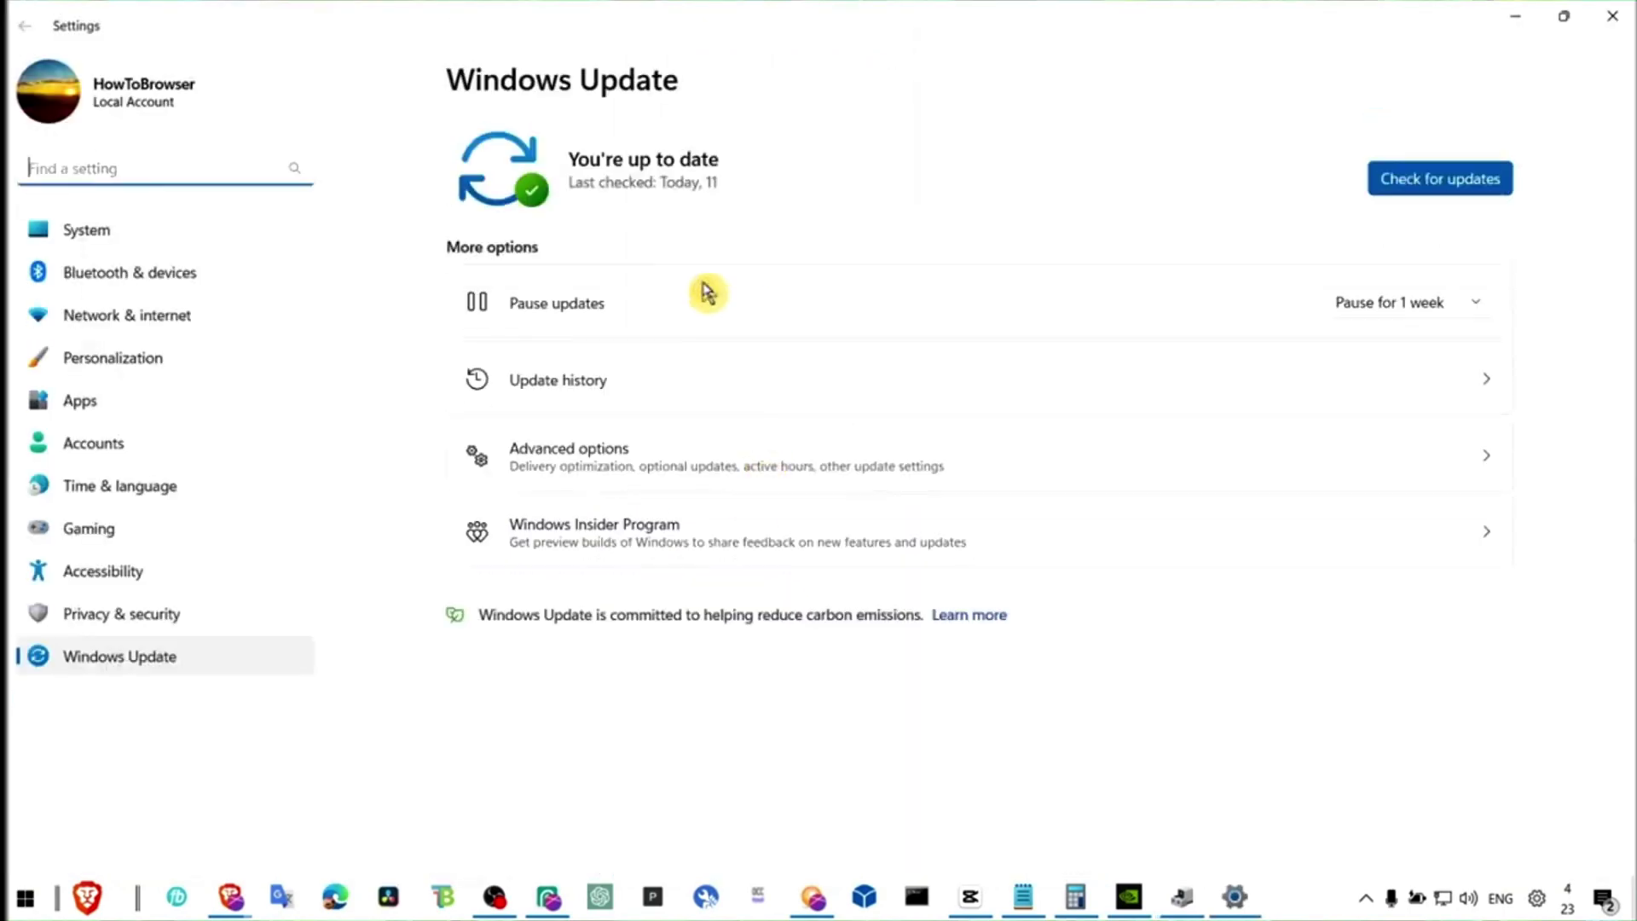
left_click(1612, 16)
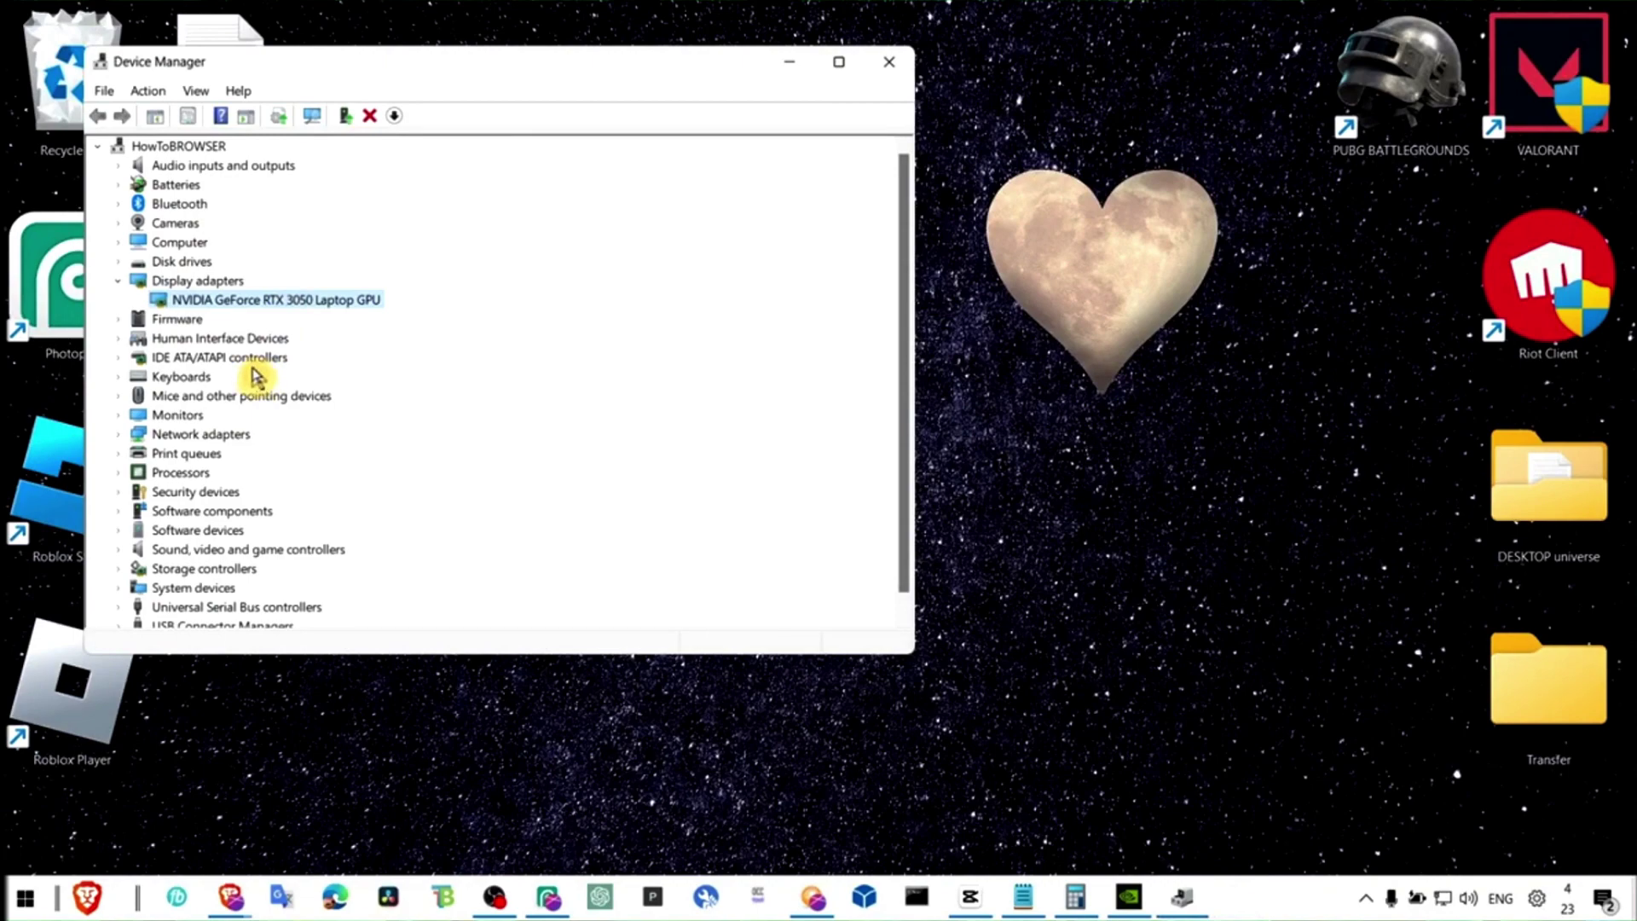
left_click(889, 61)
Step: Open the Graphics settings page, minimizing the Notepad guide that came to the front
key("super+s")
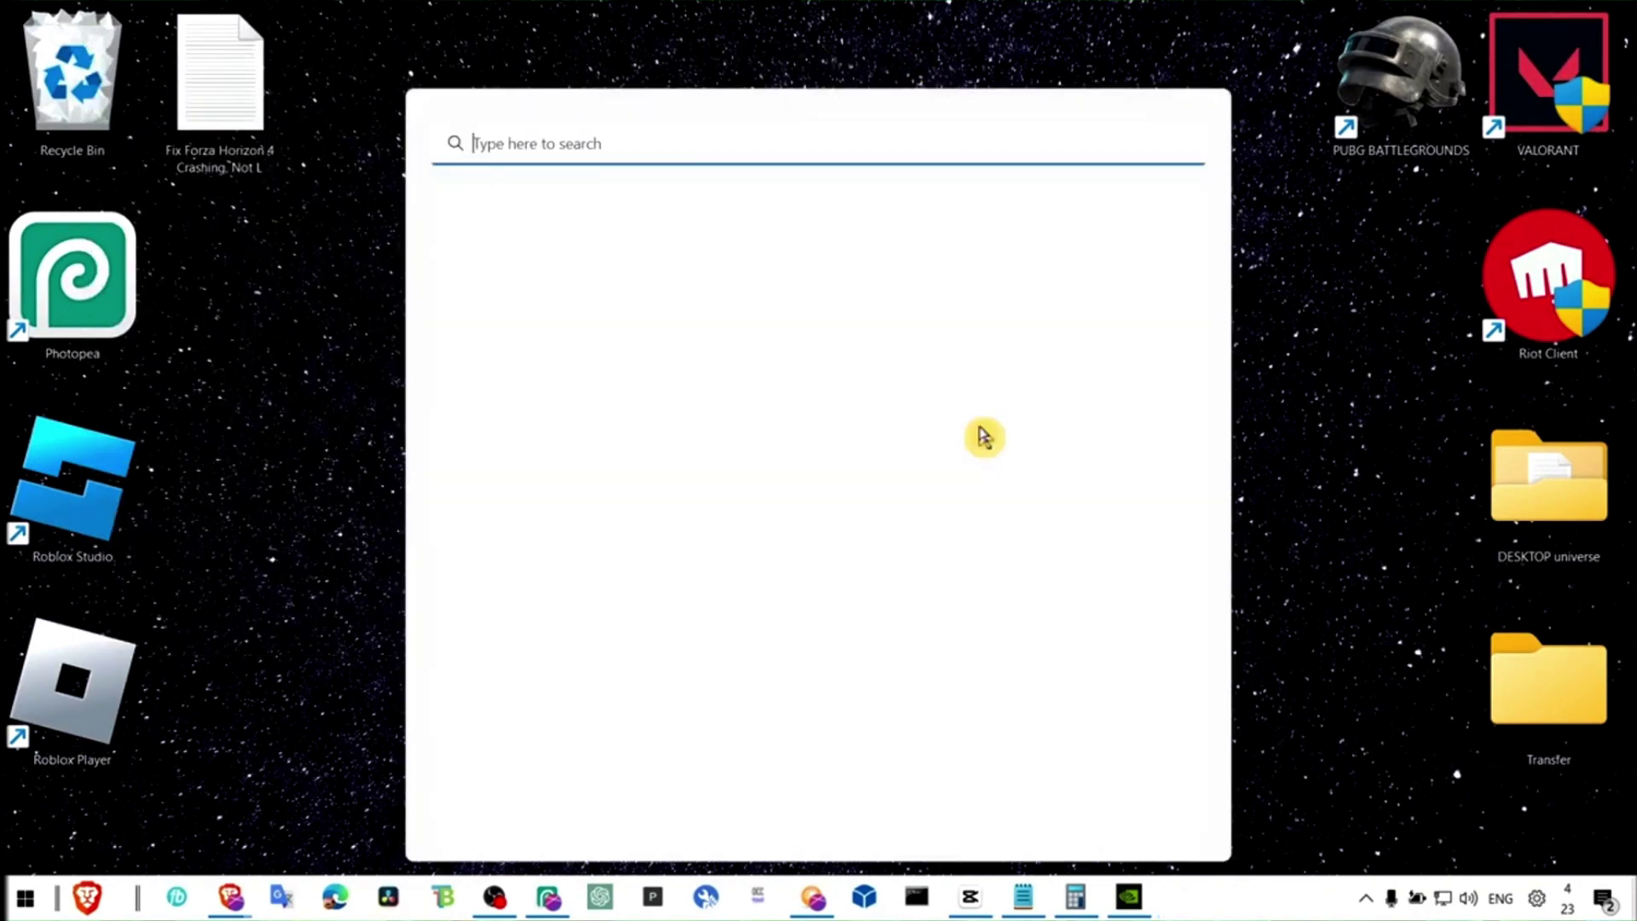
type("graphics")
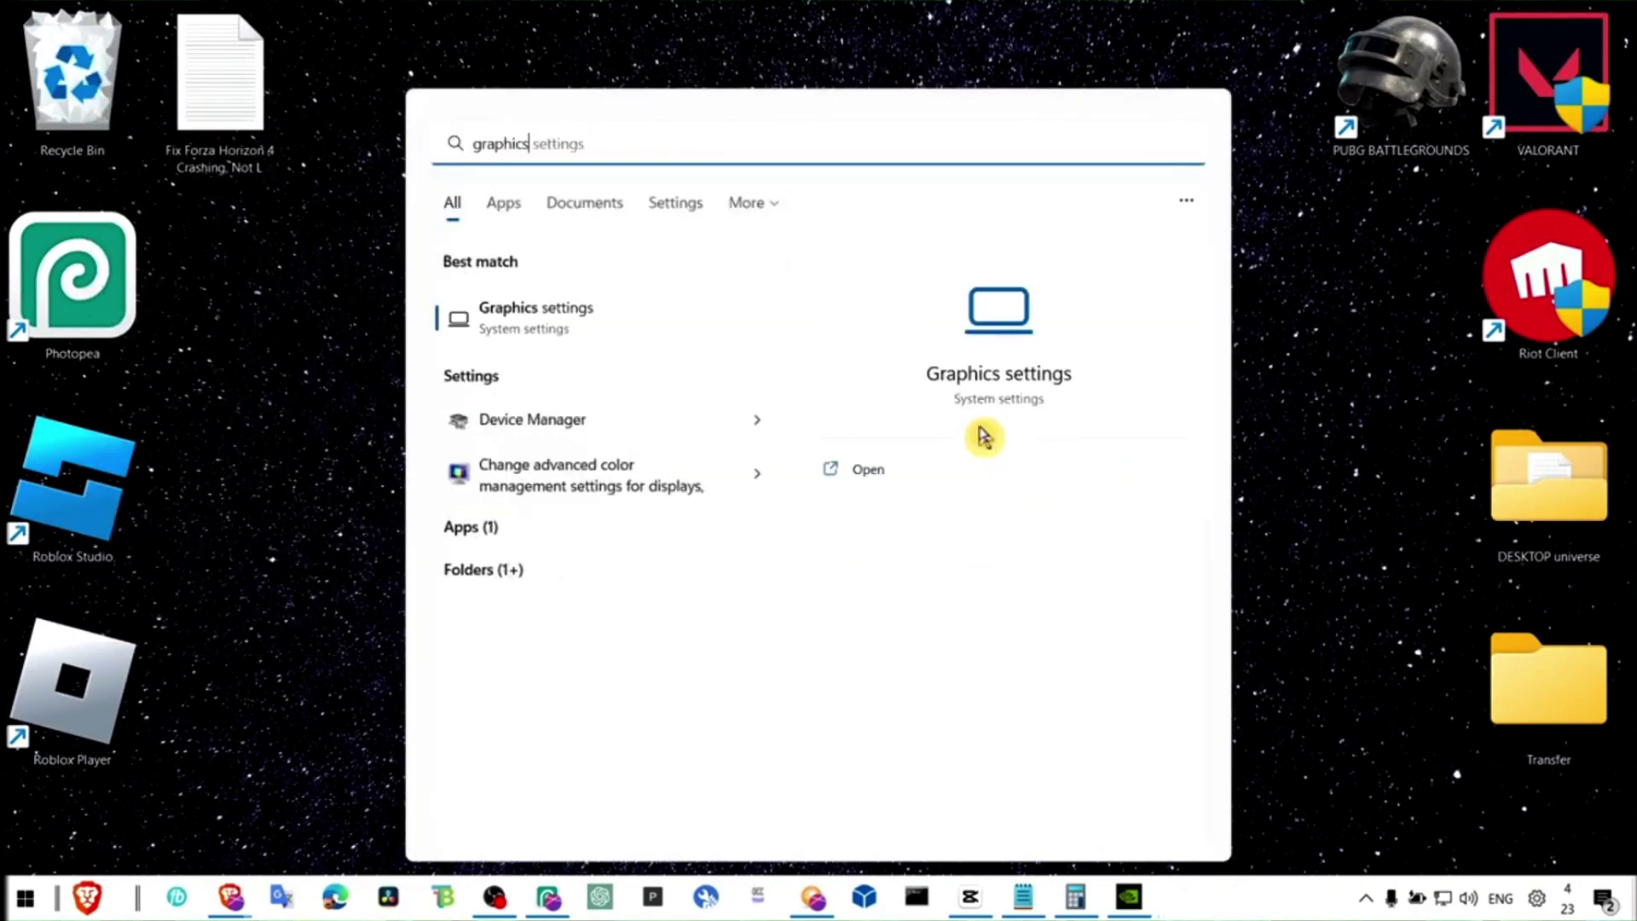
key("Return")
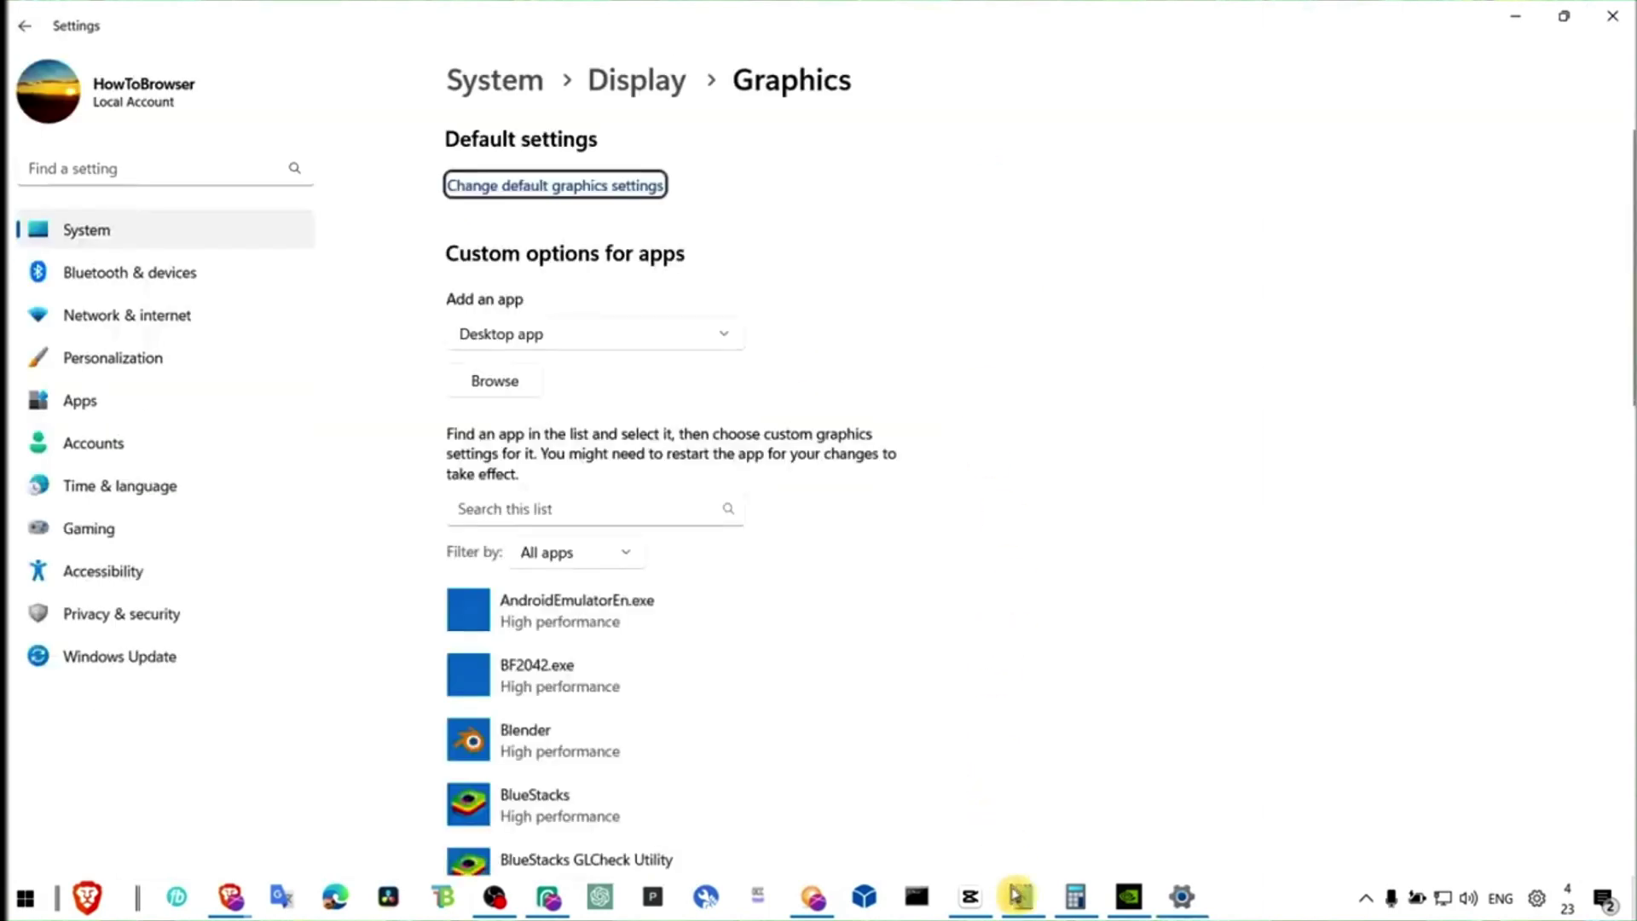
left_click(1023, 895)
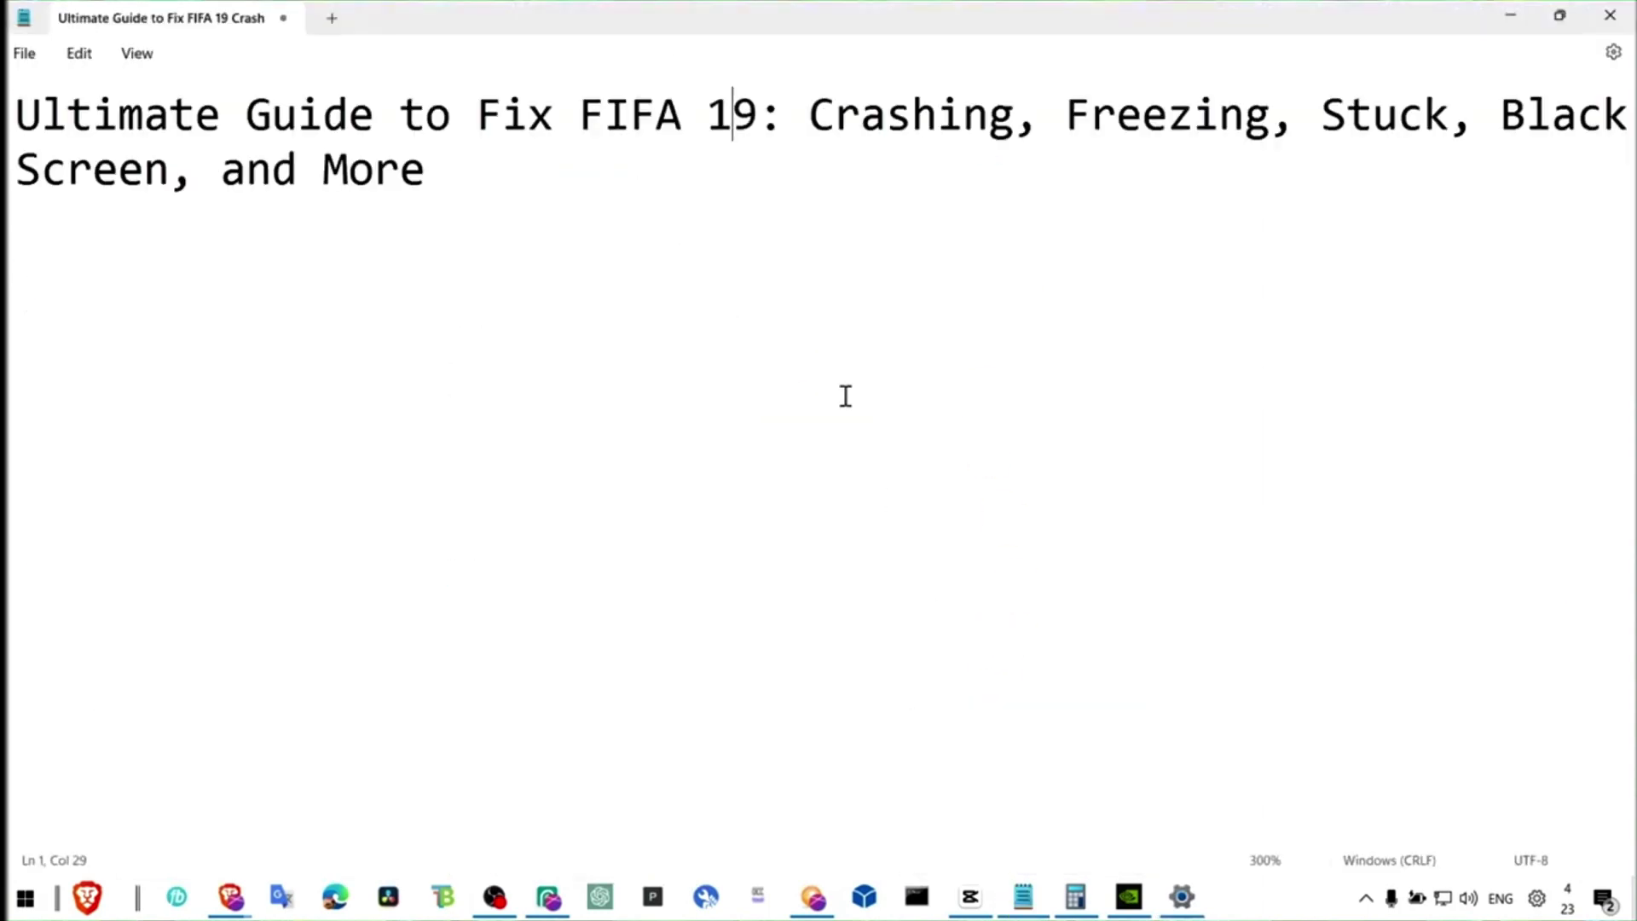
left_click(1507, 17)
scroll(588, 478, "down", 3)
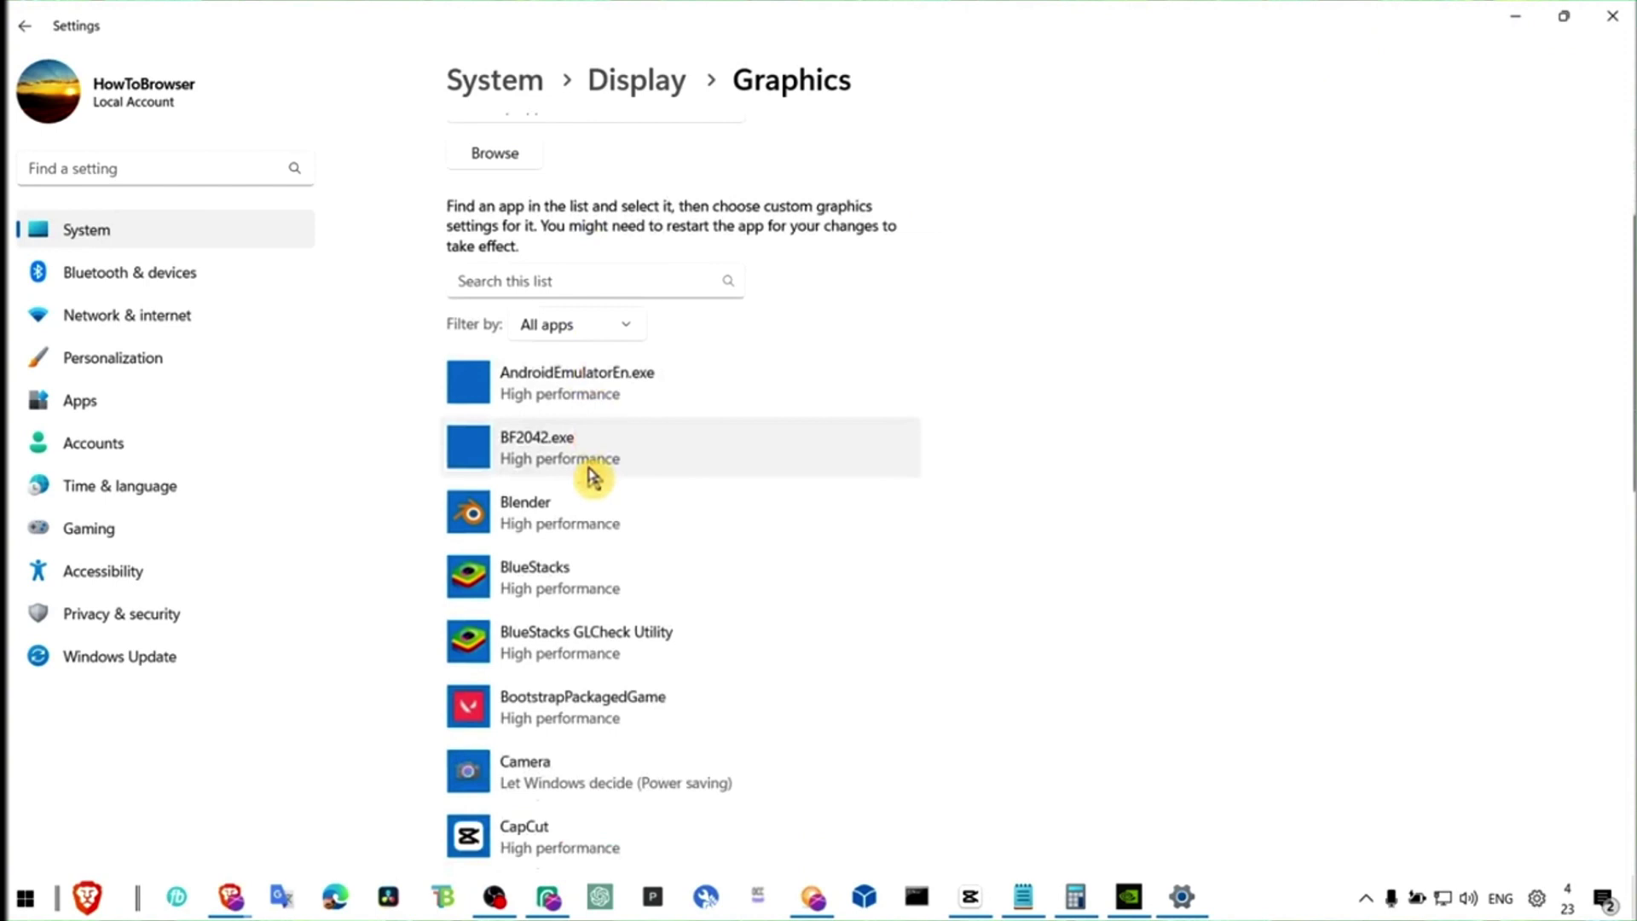
scroll(602, 472, "down", 2)
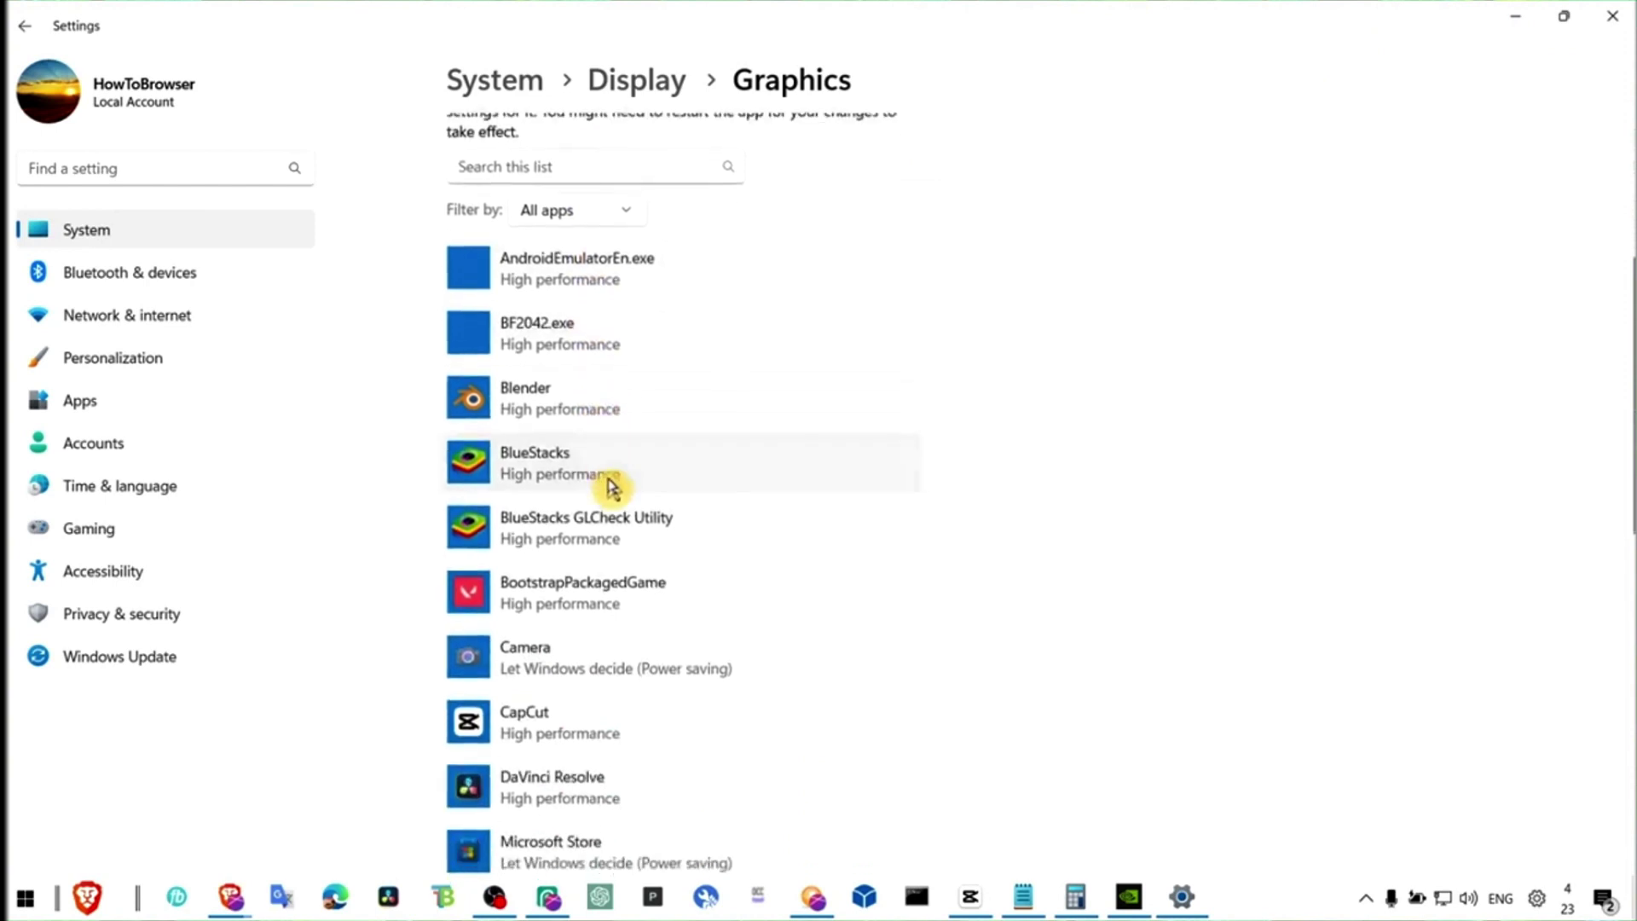
Step: Set BlueStacks' graphics preference to High performance and save it
left_click(610, 482)
left_click(760, 556)
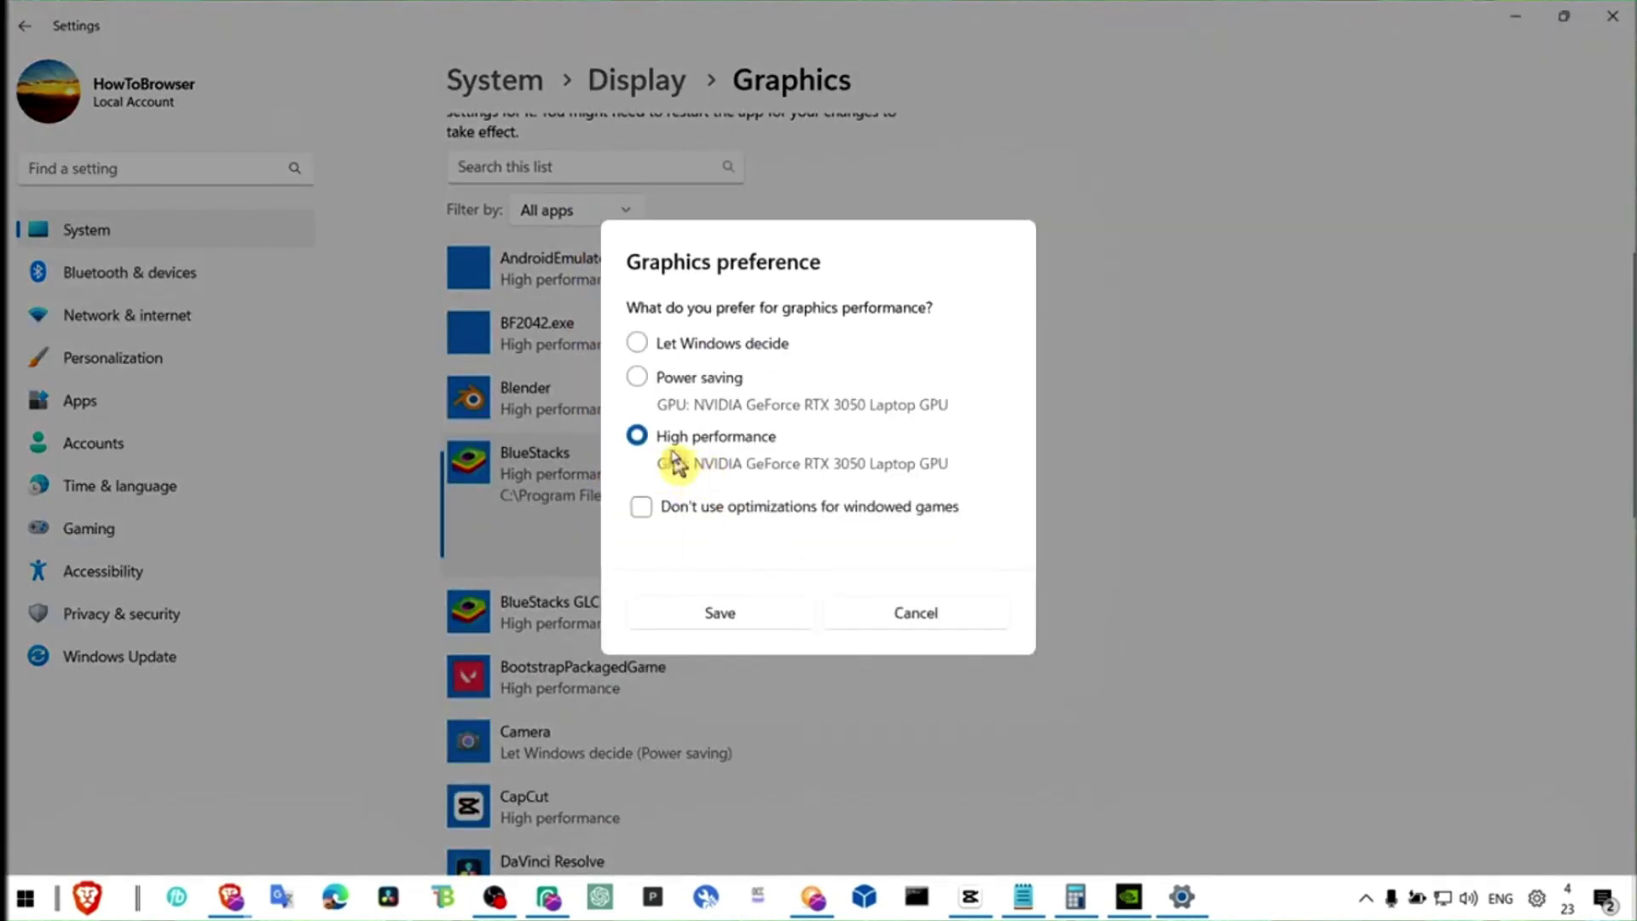
left_click(925, 619)
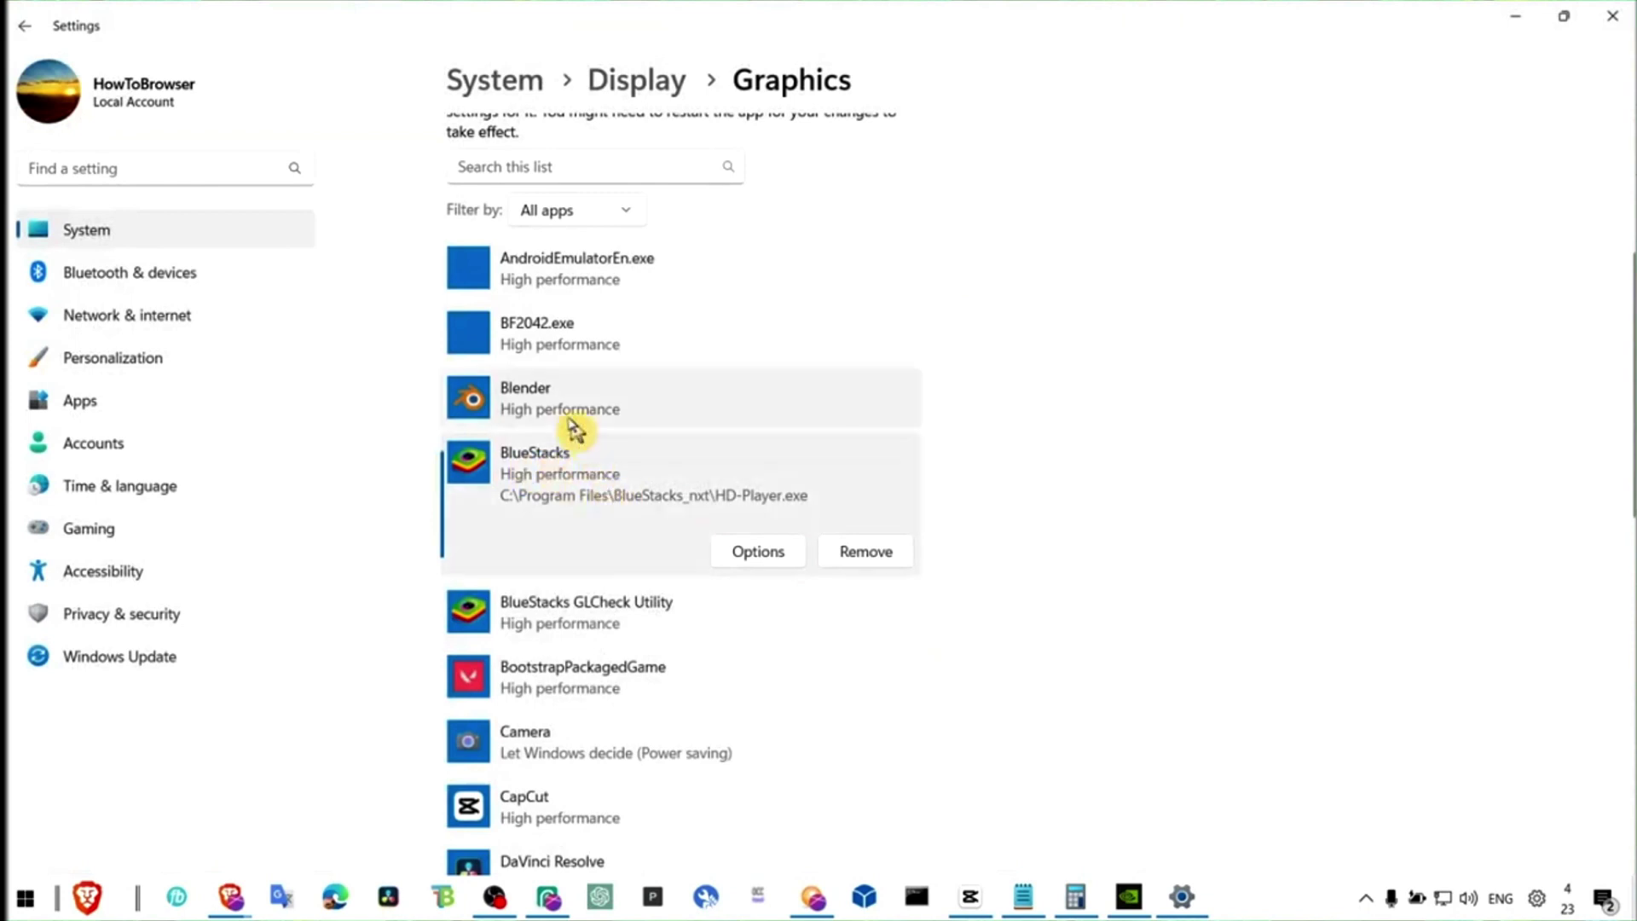
scroll(562, 418, "down", 4)
left_click(603, 475)
scroll(611, 435, "up", 3)
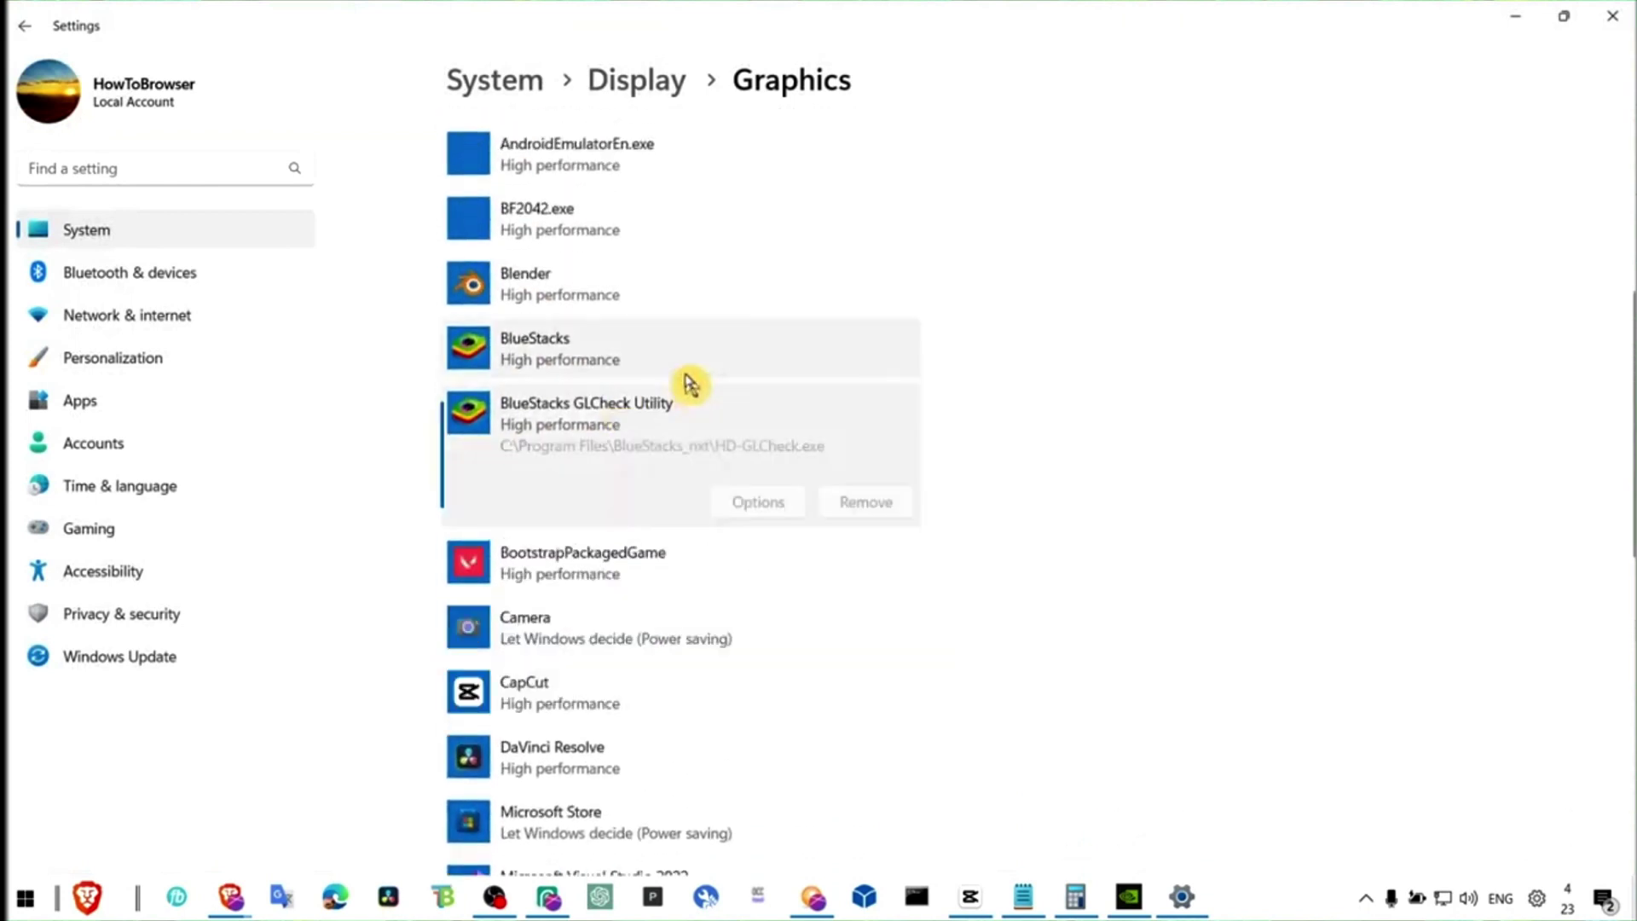
left_click(686, 373)
left_click(768, 435)
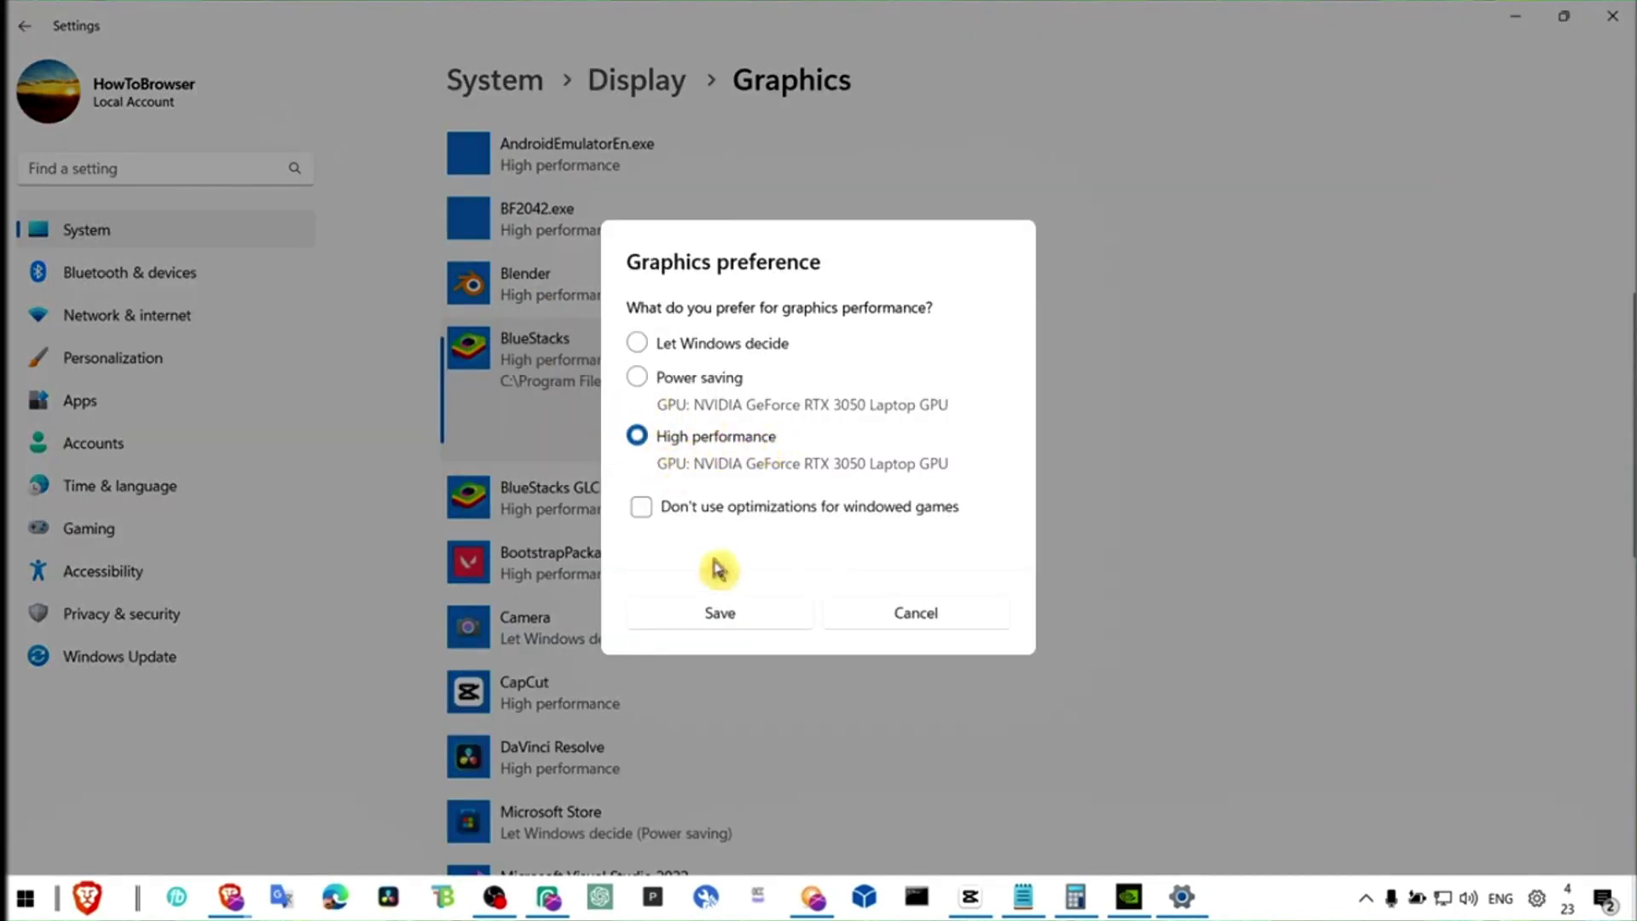
left_click(749, 614)
Step: Cancel adding a program via Browse, then re-save BlueStacks' High performance preference
scroll(528, 351, "up", 5)
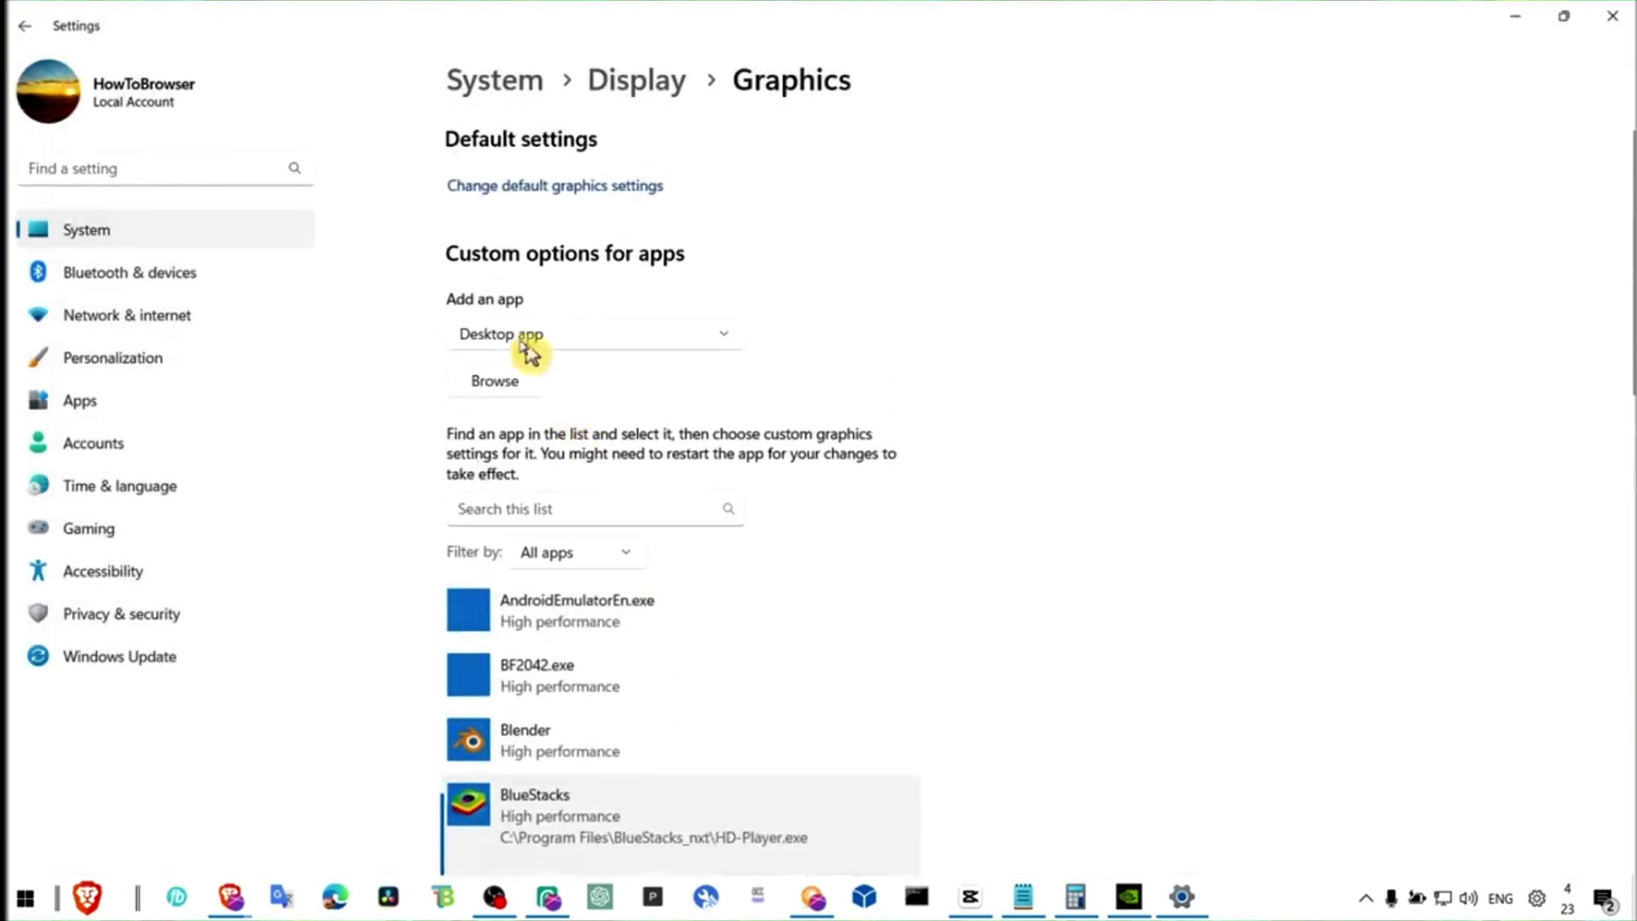
scroll(537, 585, "down", 3)
scroll(498, 417, "up", 3)
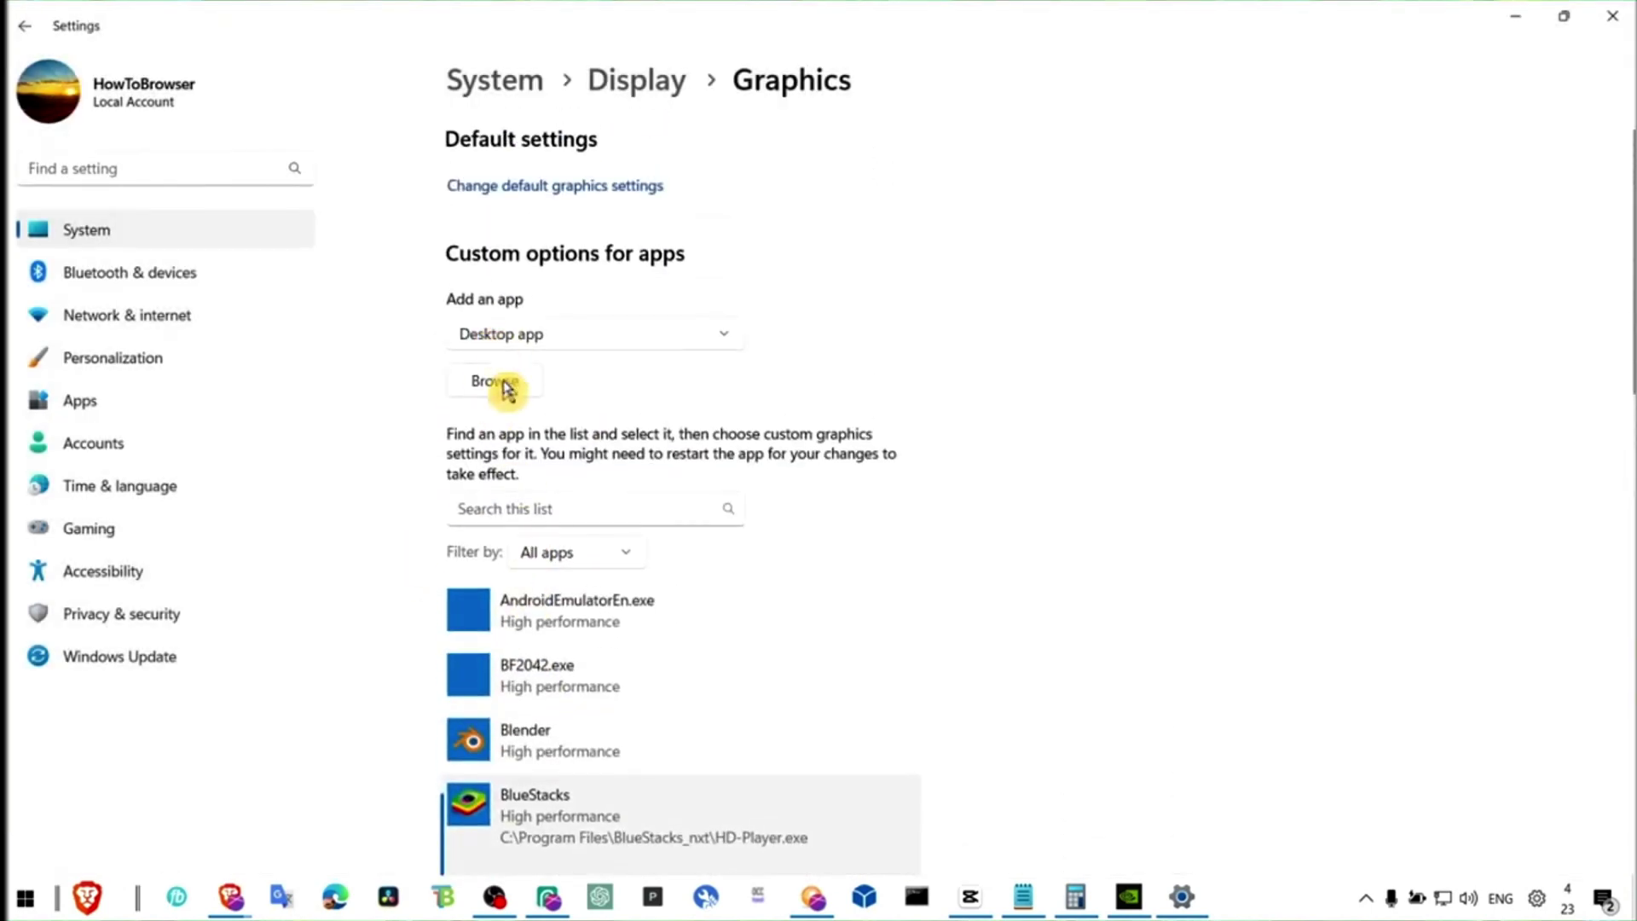
left_click(503, 382)
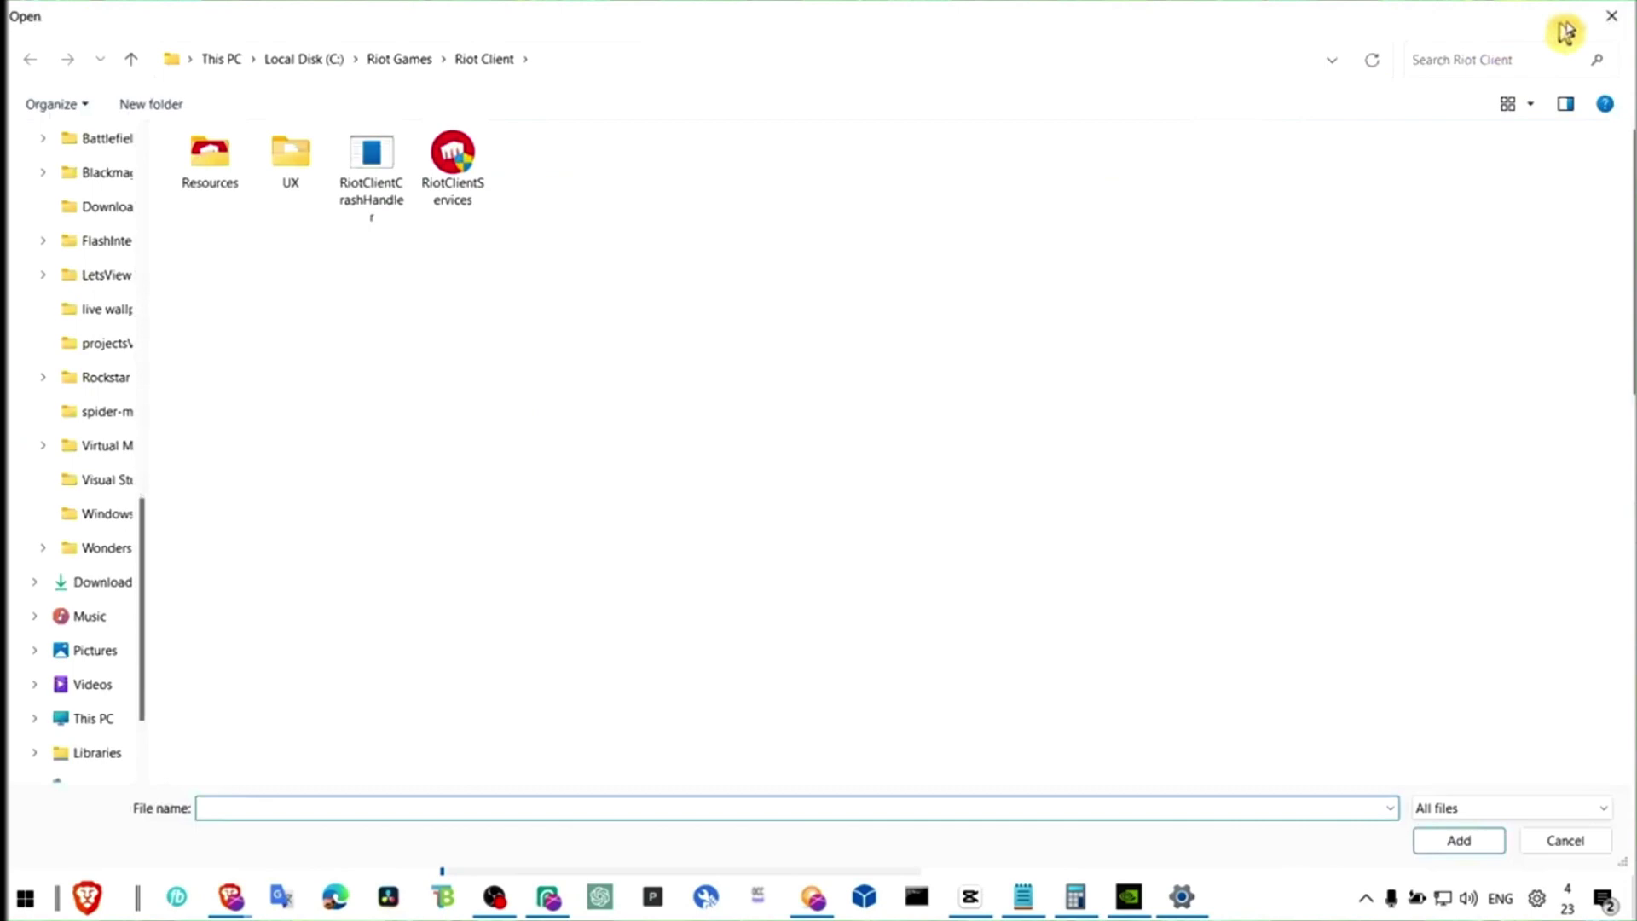
left_click(1613, 18)
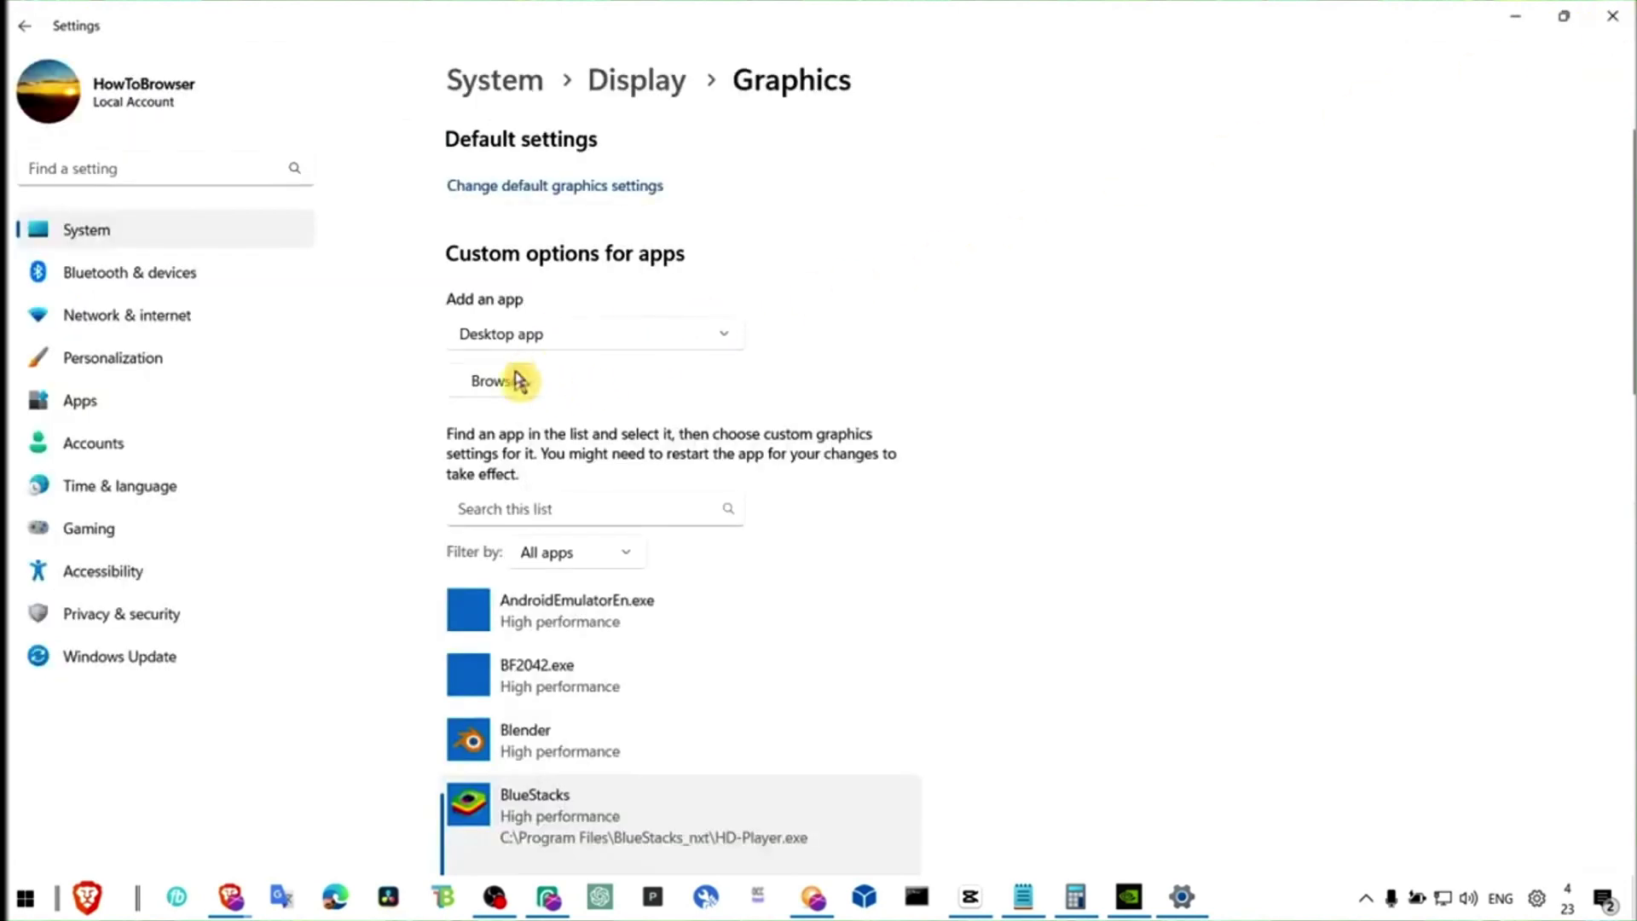
scroll(559, 444, "down", 4)
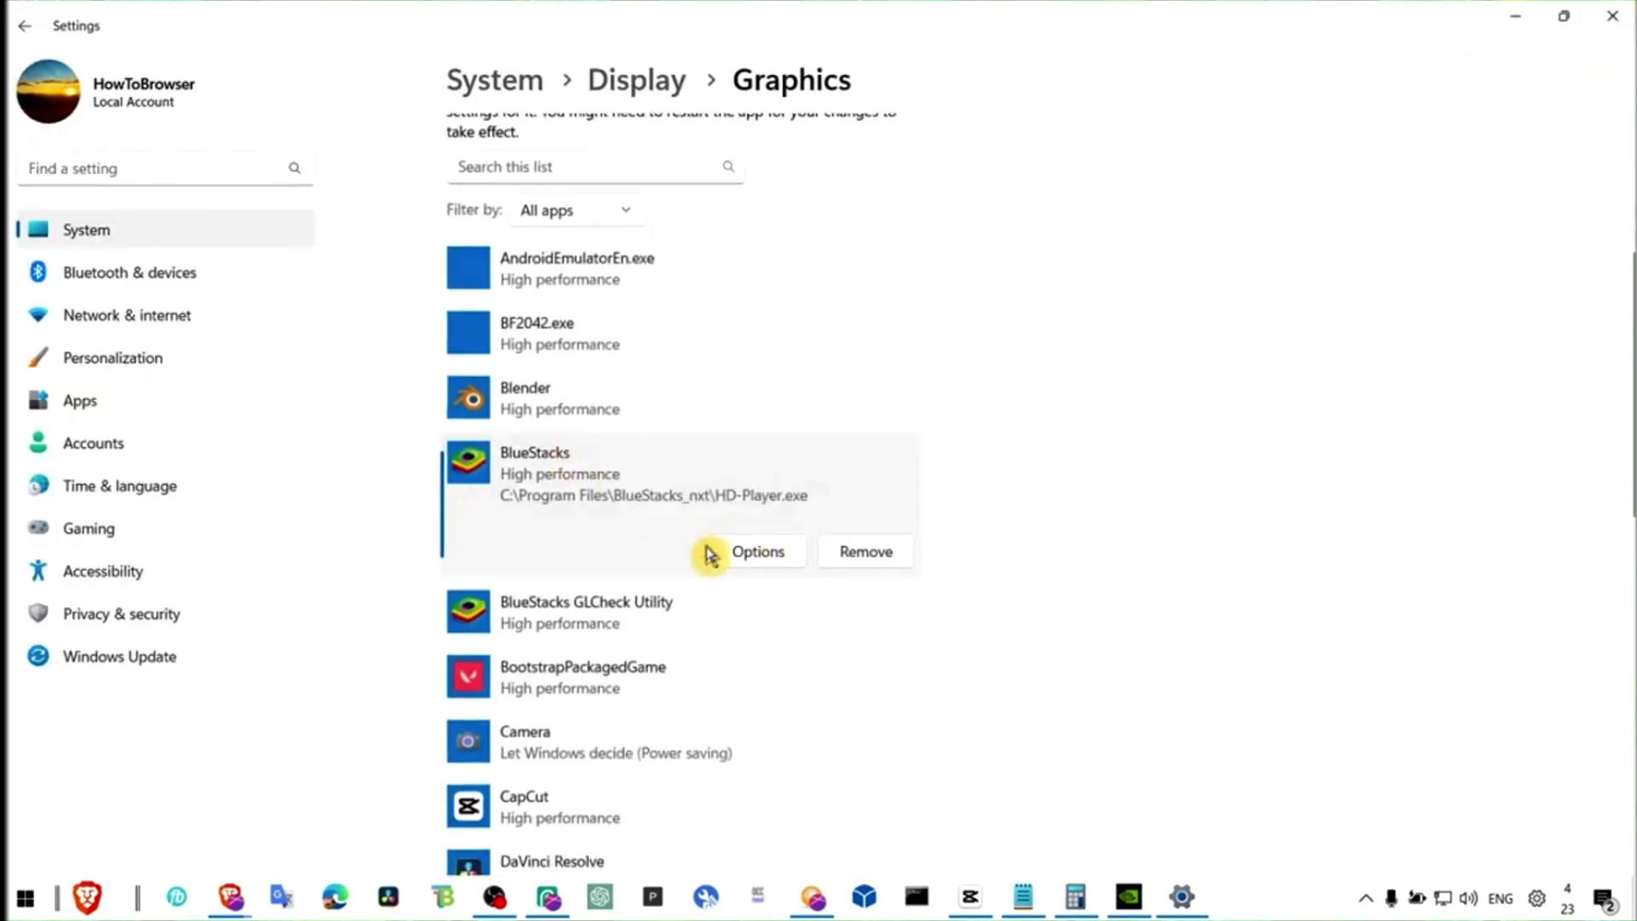
left_click(716, 554)
left_click(789, 629)
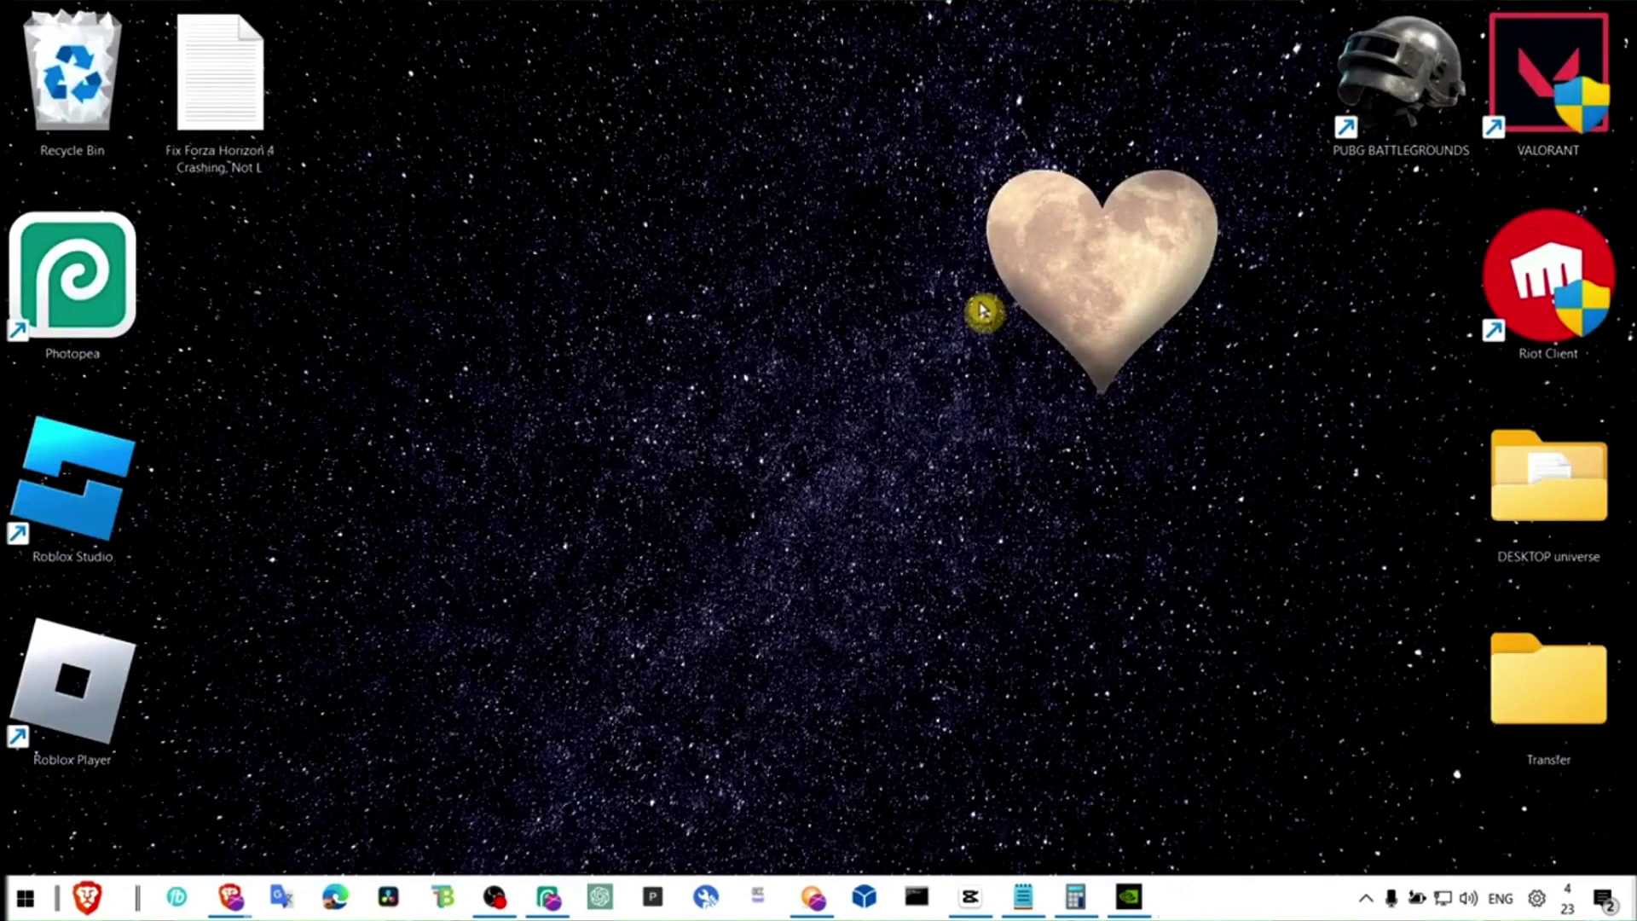
Step: Search 'power' and open the Balanced plan's advanced power settings
key("super")
type("pw")
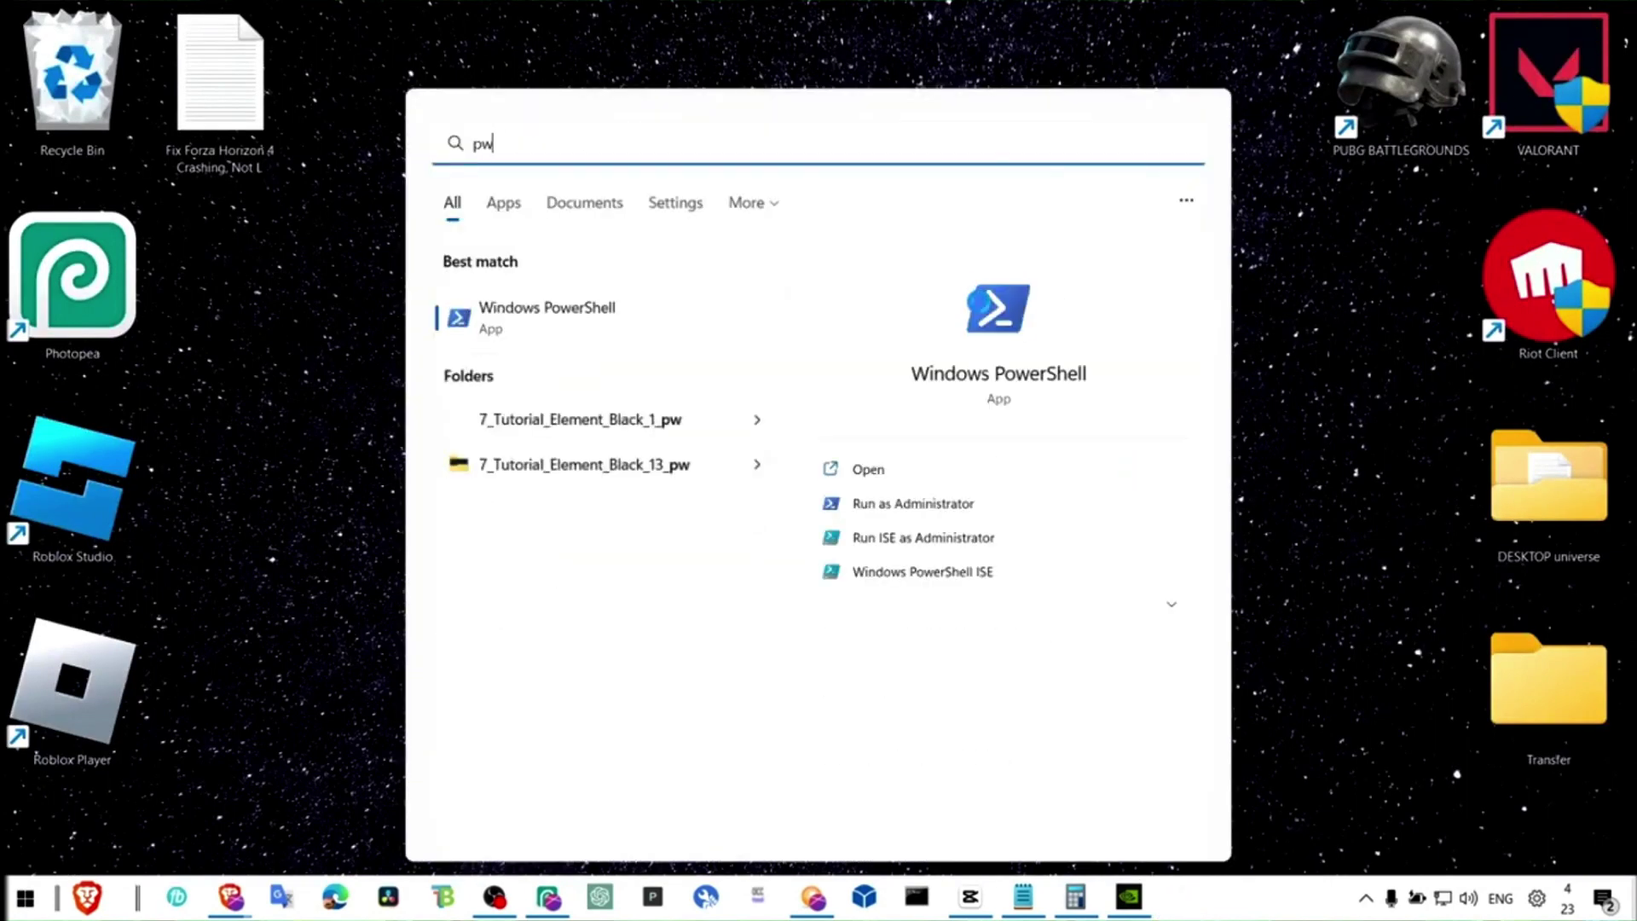
key("BackSpace")
type("ower")
key("Escape")
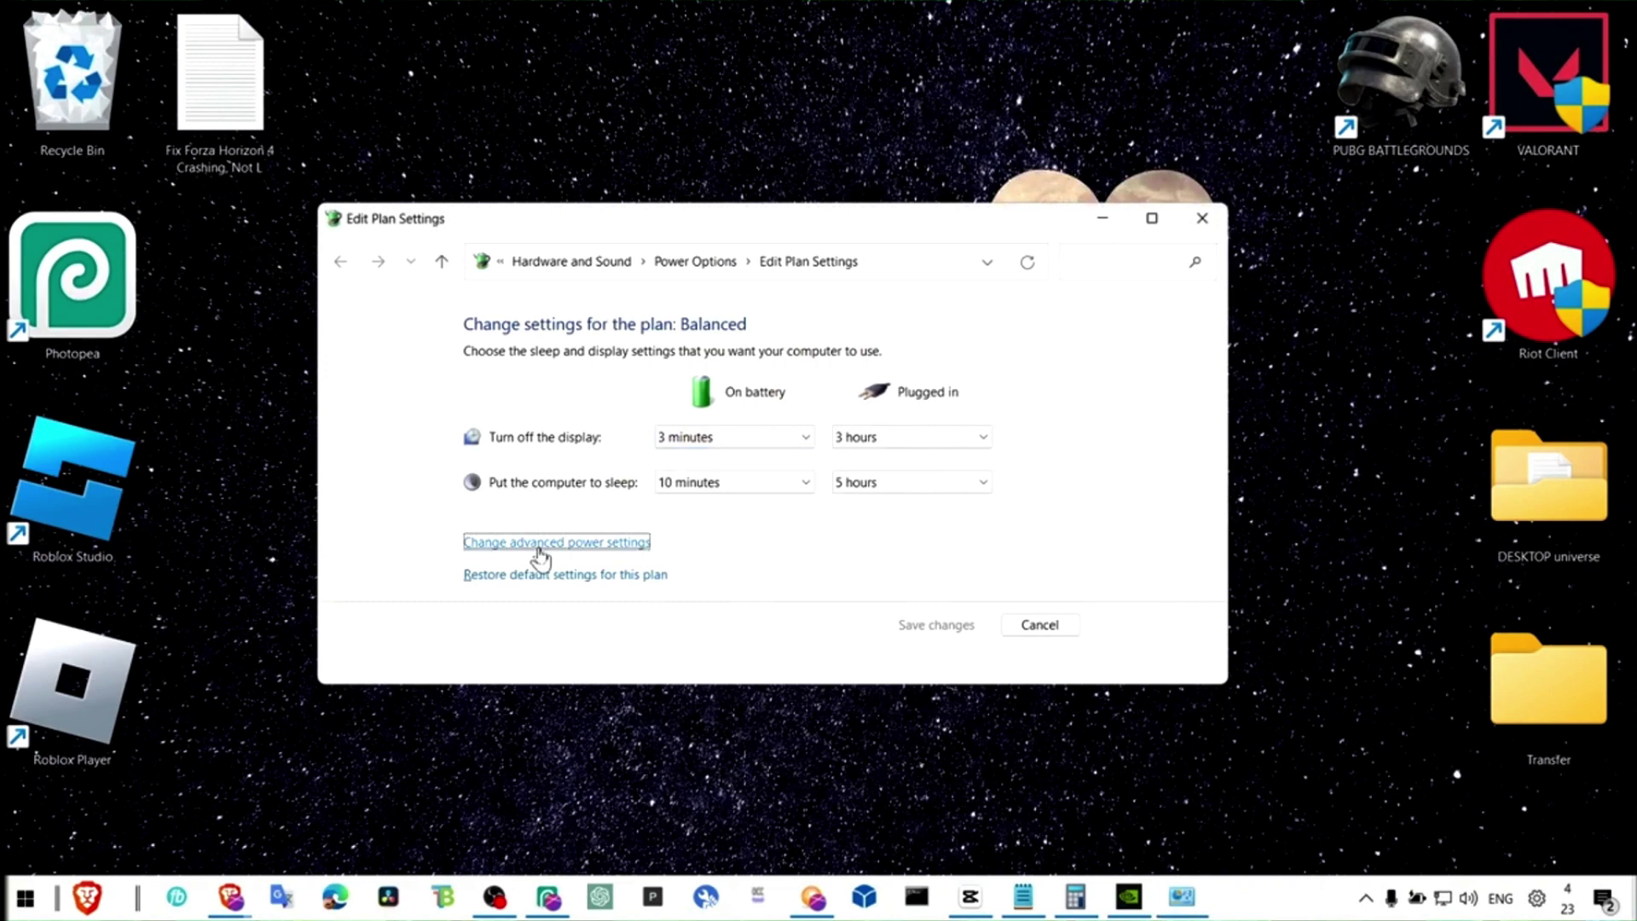
left_click(538, 544)
Step: Set Maximum processor state to 100%, apply with OK, and close the plan settings
scroll(256, 469, "down", 2)
left_click(200, 477)
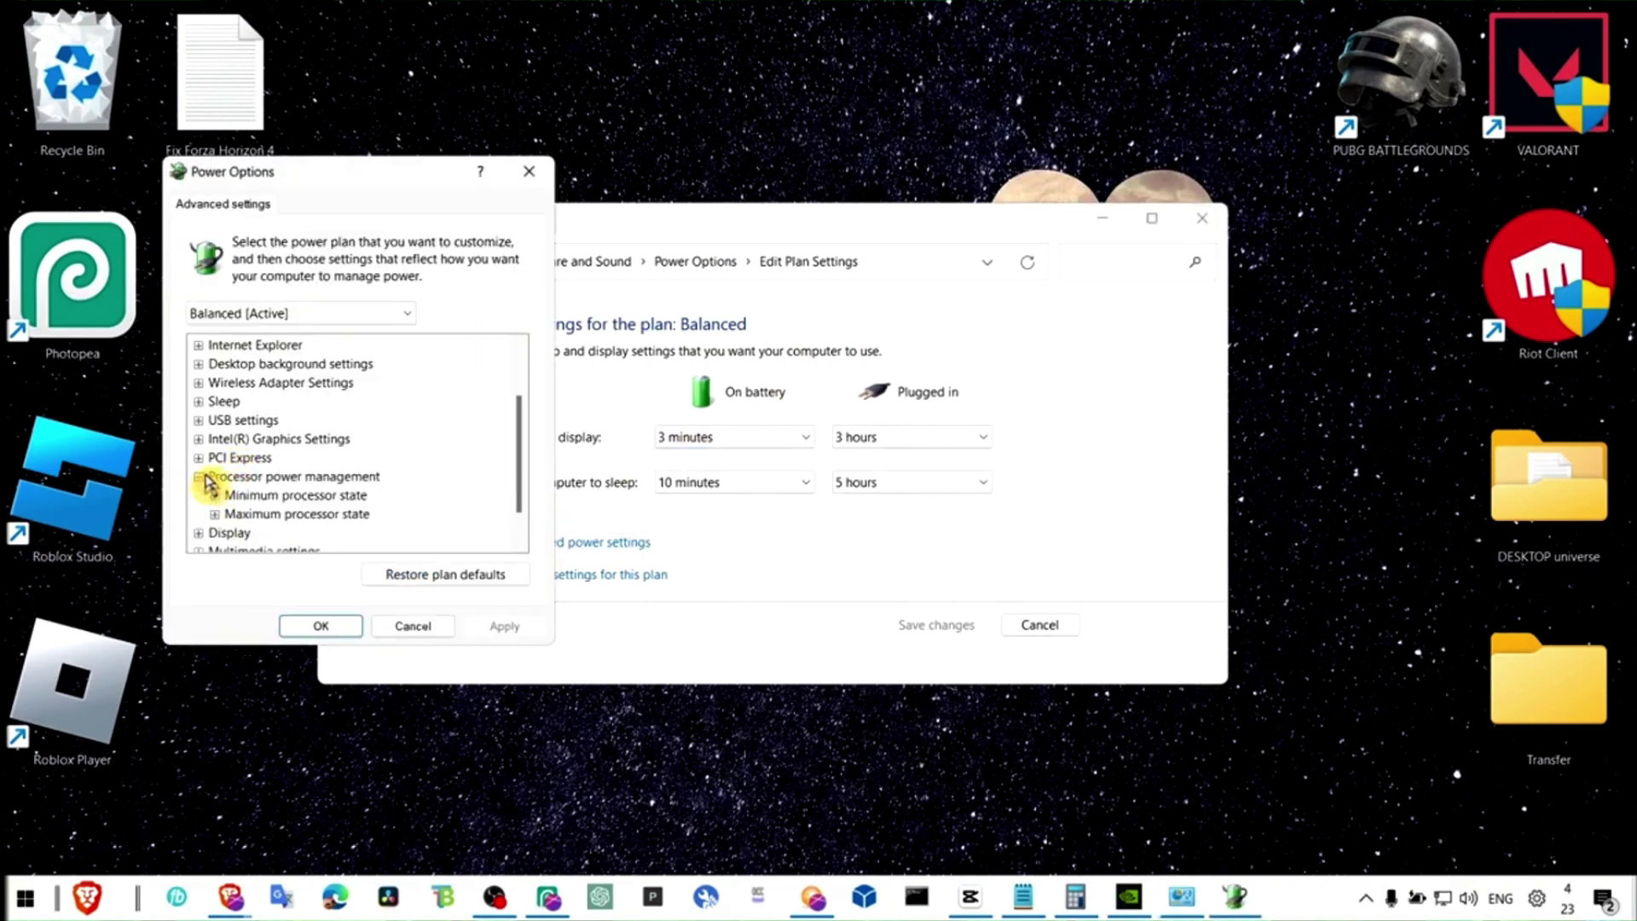
left_click(214, 495)
scroll(219, 512, "down", 1)
left_click(307, 458)
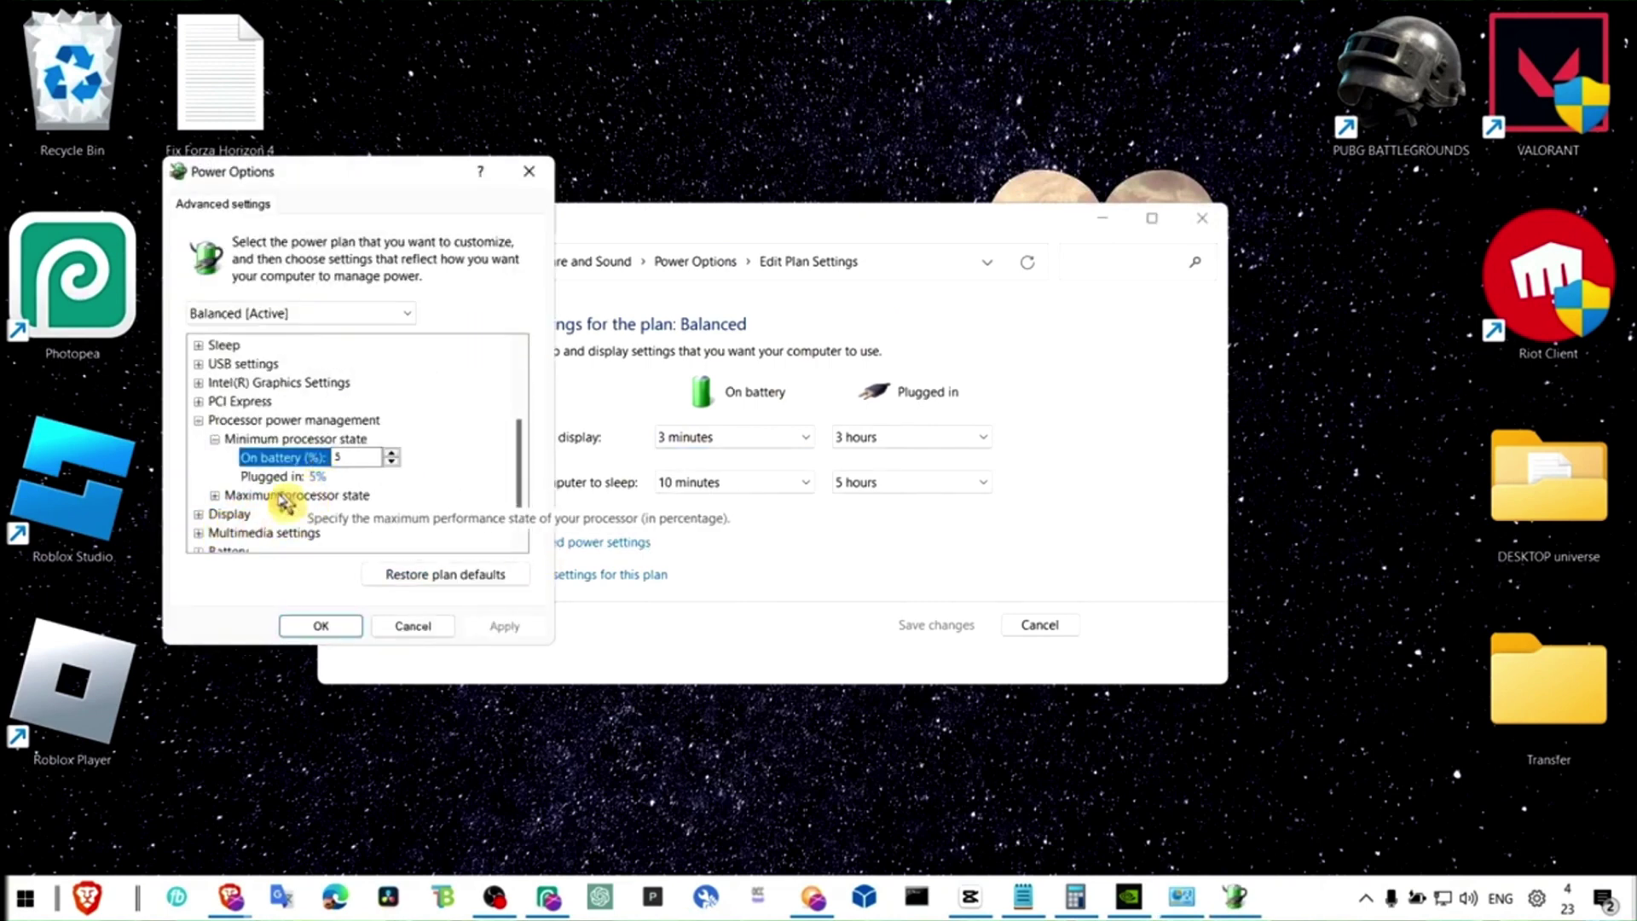
left_click(286, 496)
left_click(214, 495)
left_click(351, 625)
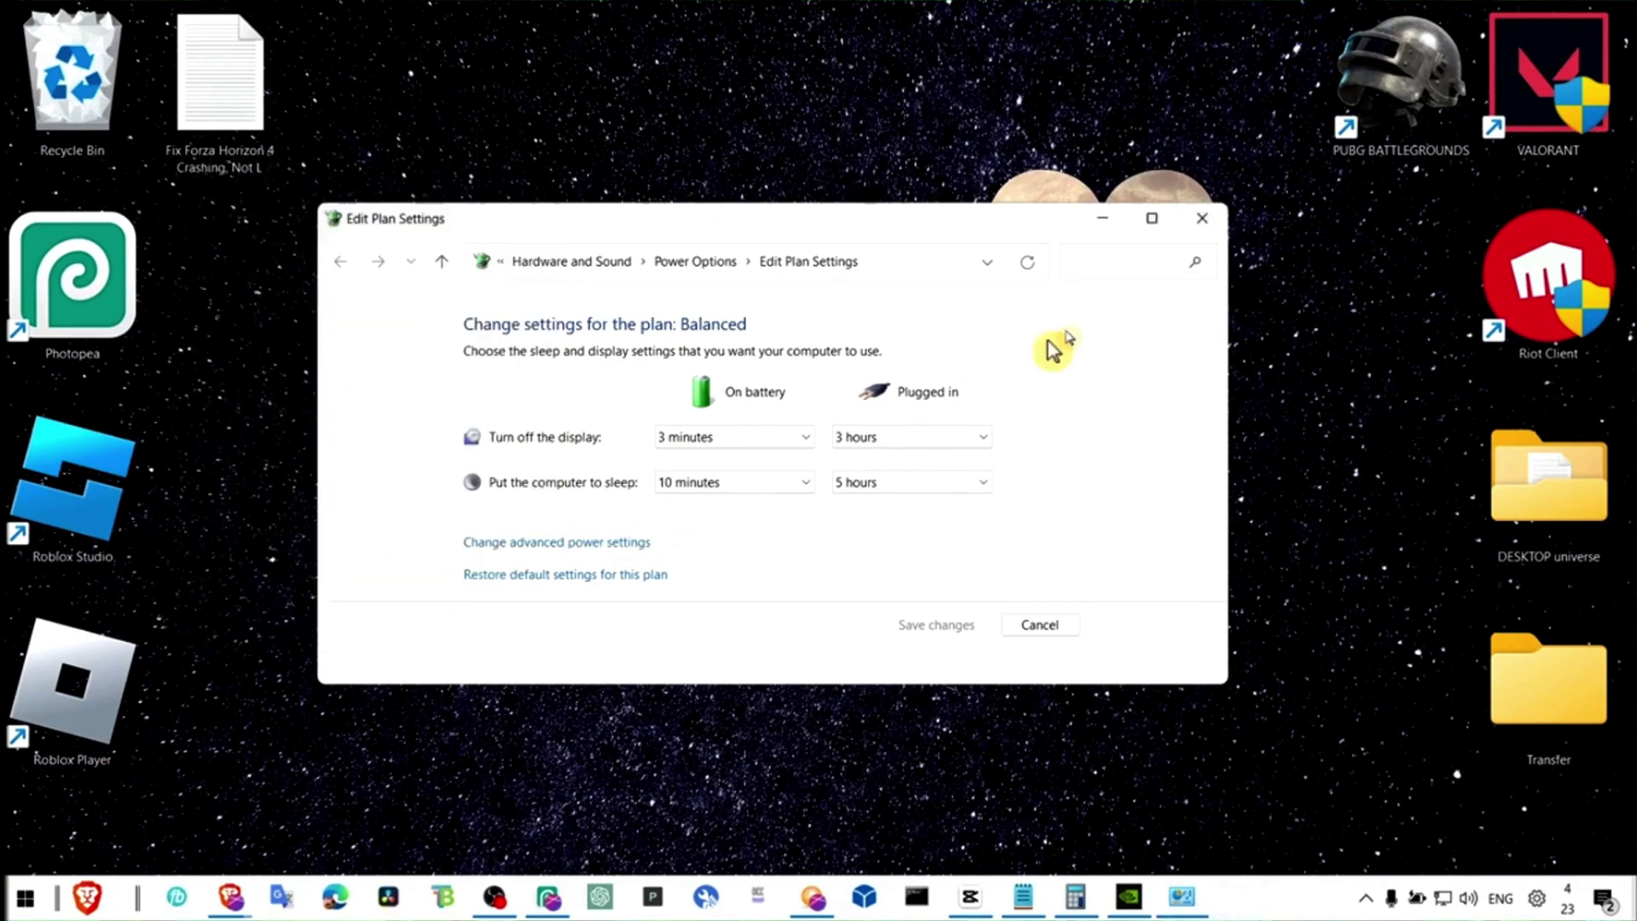
left_click(1202, 220)
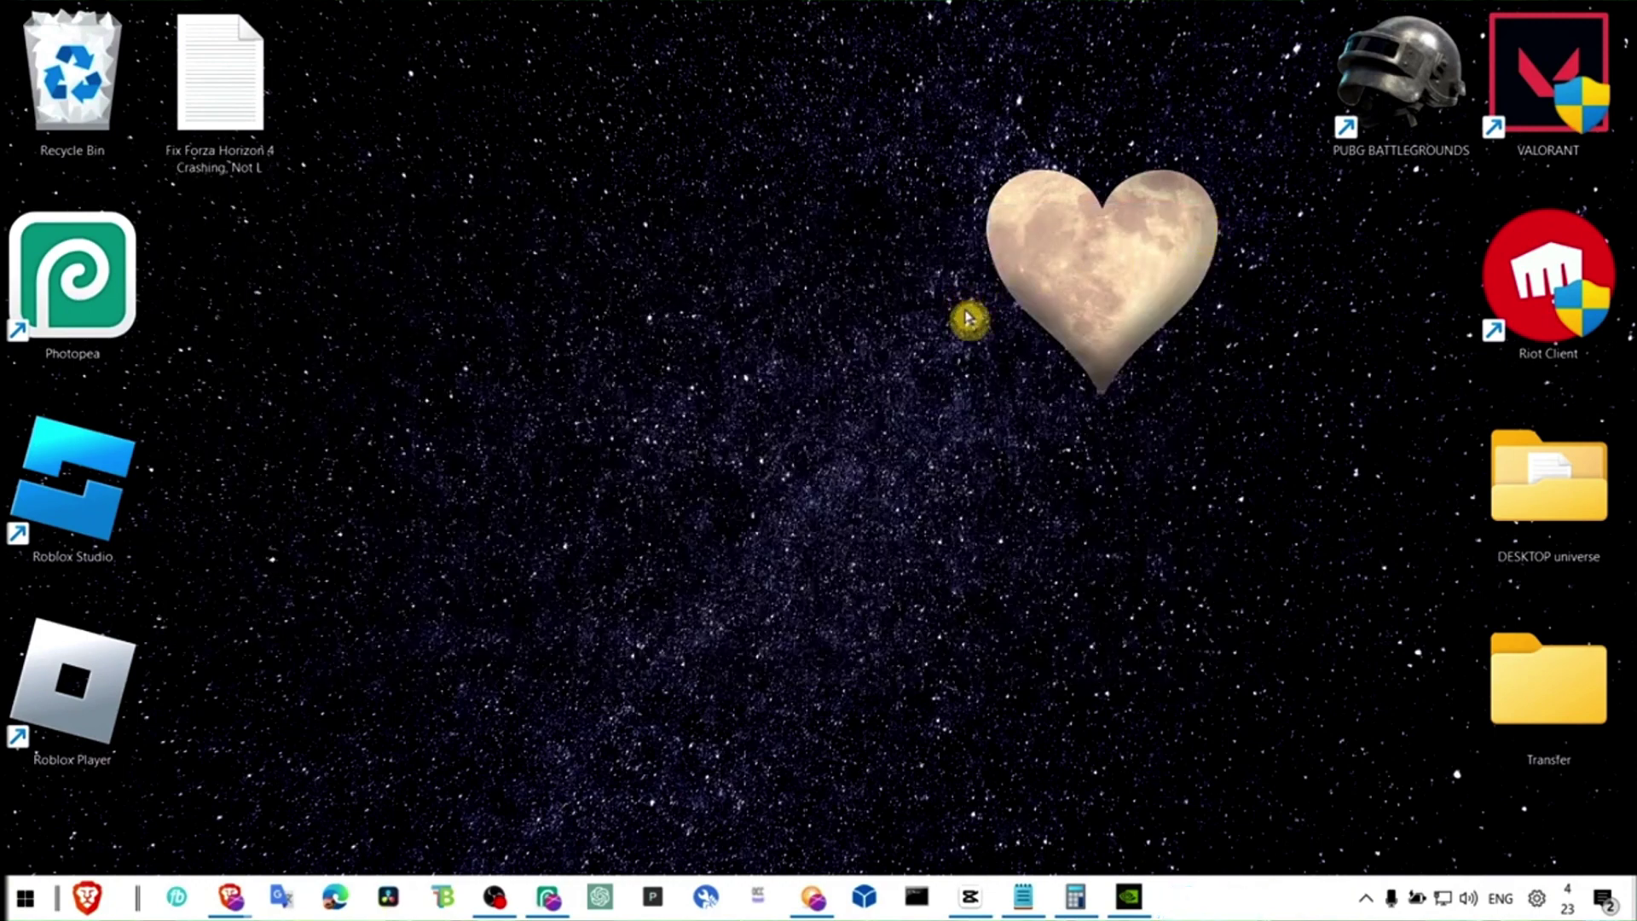
Step: Run sfc /scannow in a non-elevated Command Prompt, getting the administrator-required error
key("super+s")
type("cmd")
key("Return")
left_click_drag(664, 57, 811, 157)
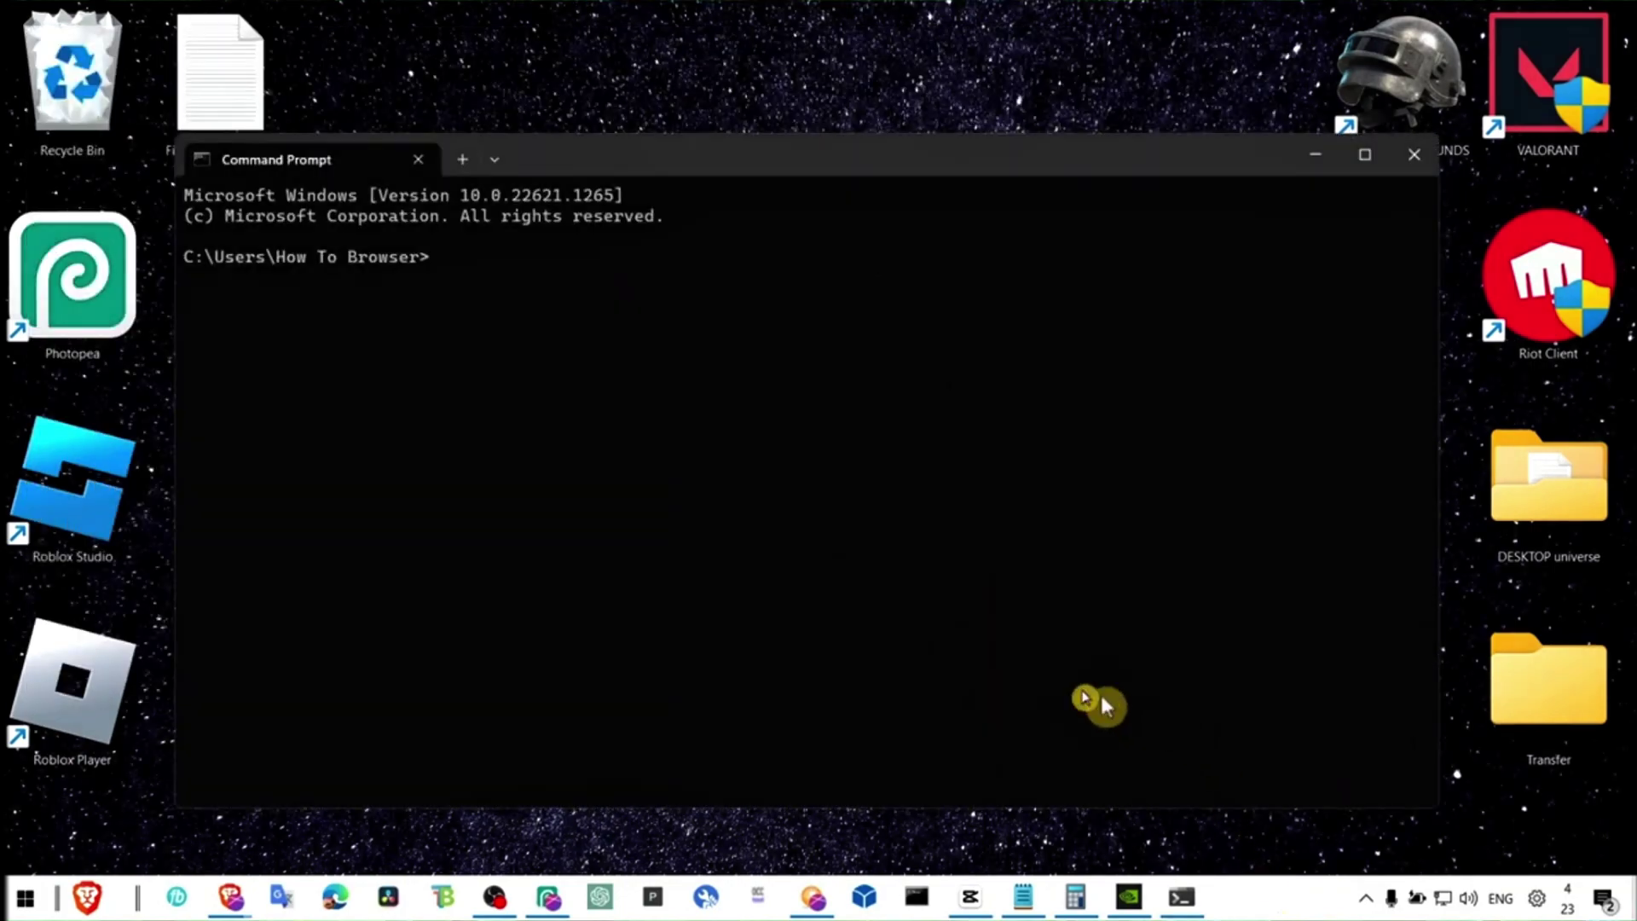
type("sfc /scannow")
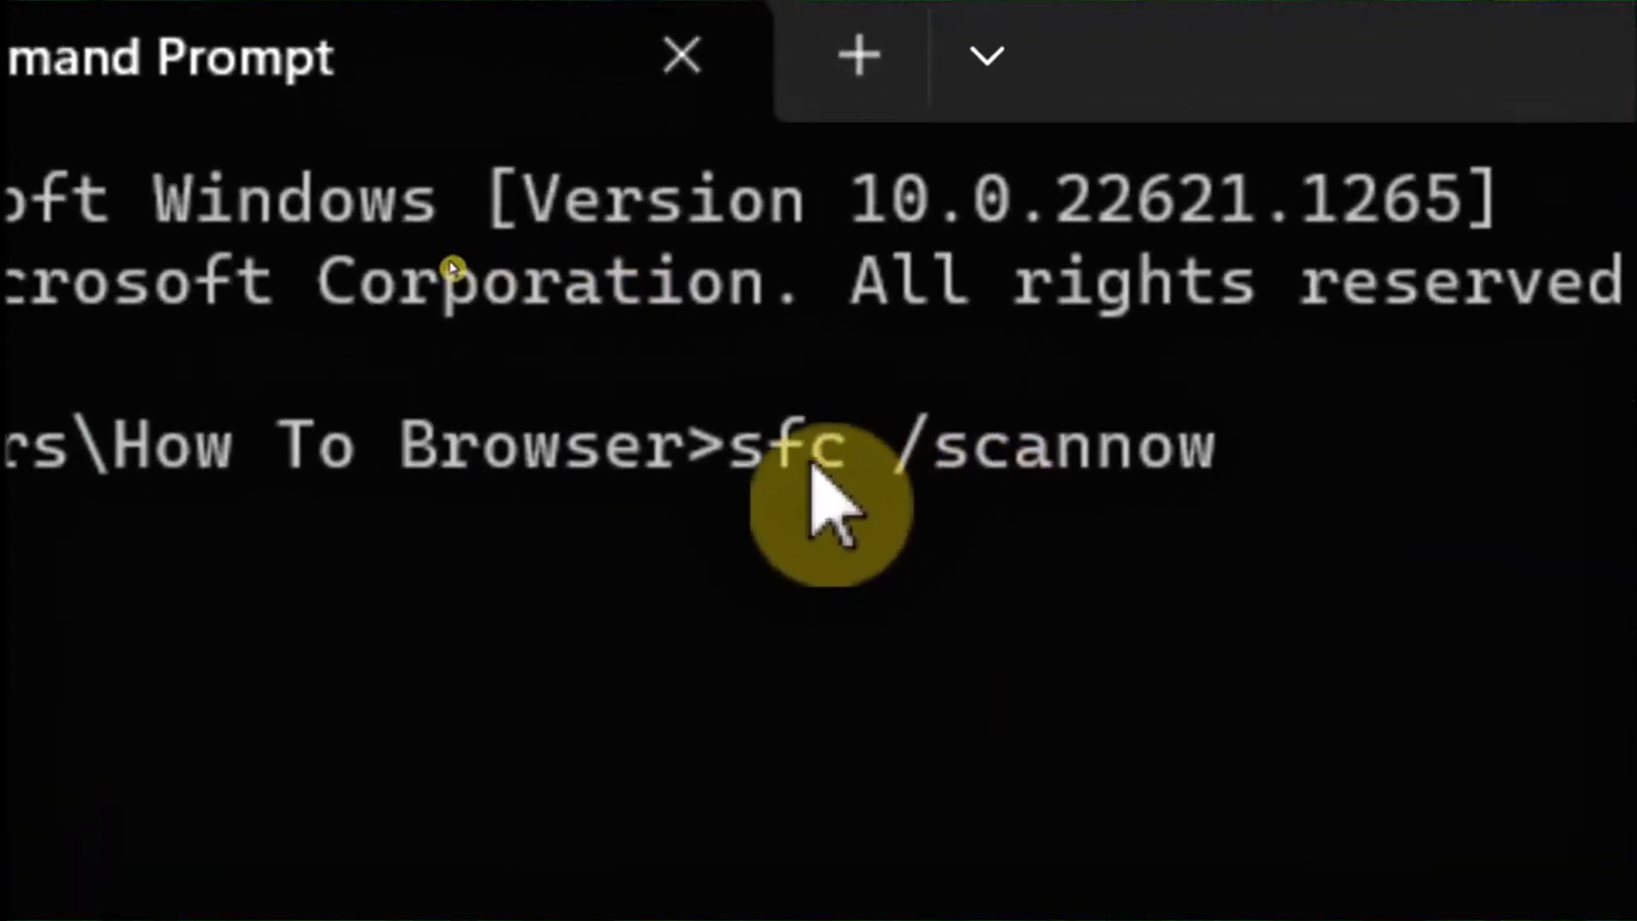
left_click_drag(731, 448, 1023, 452)
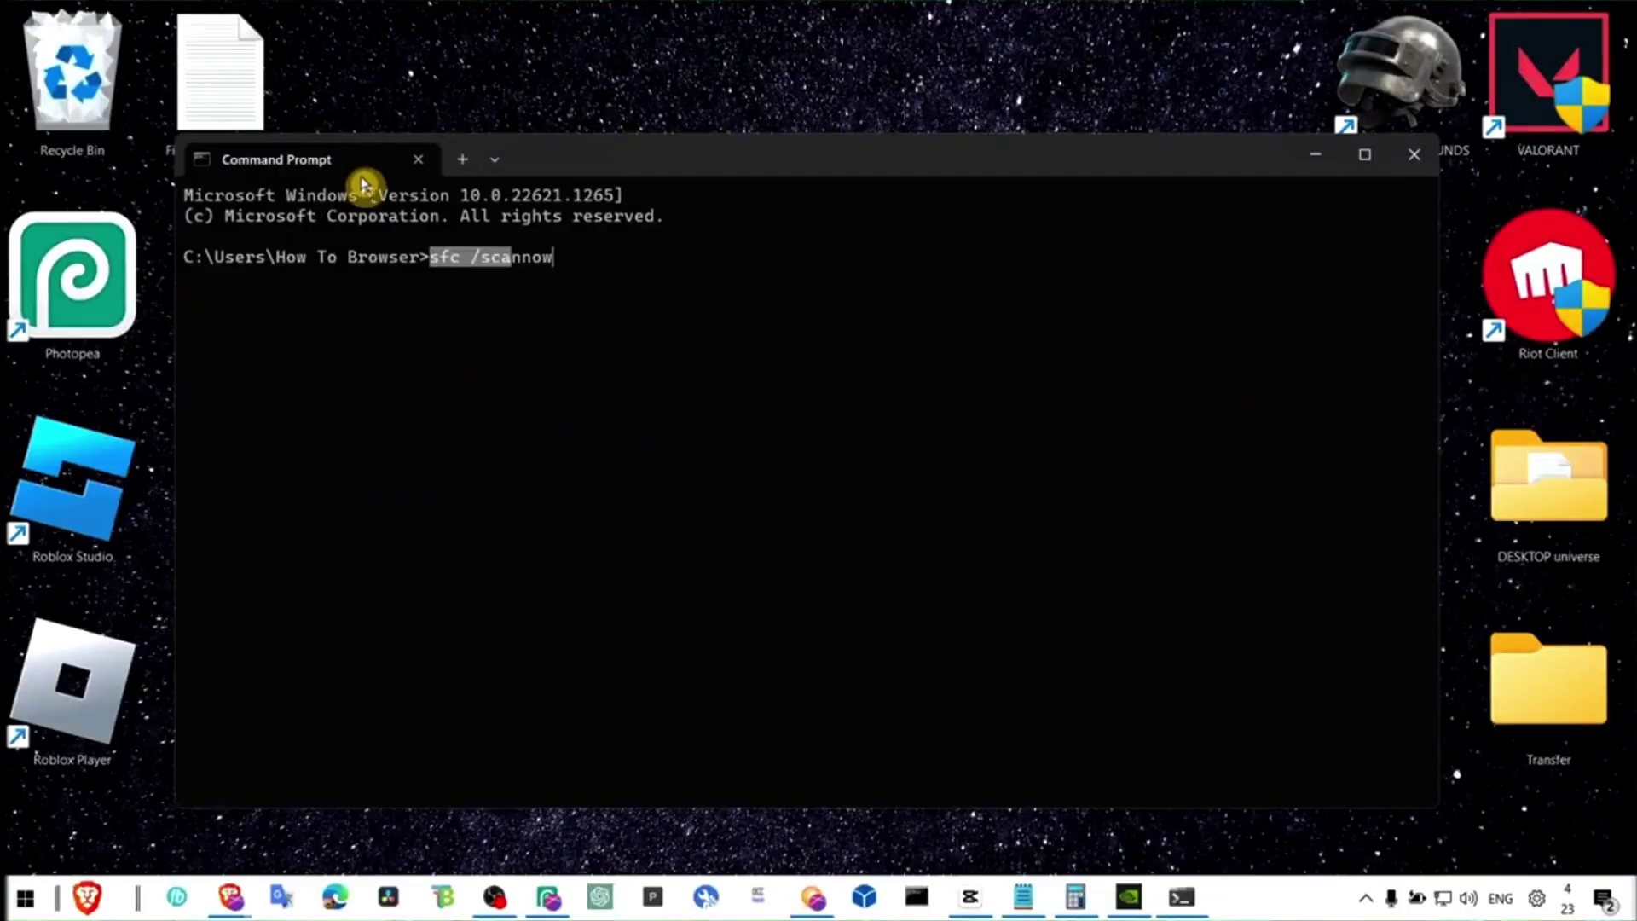
left_click(566, 260)
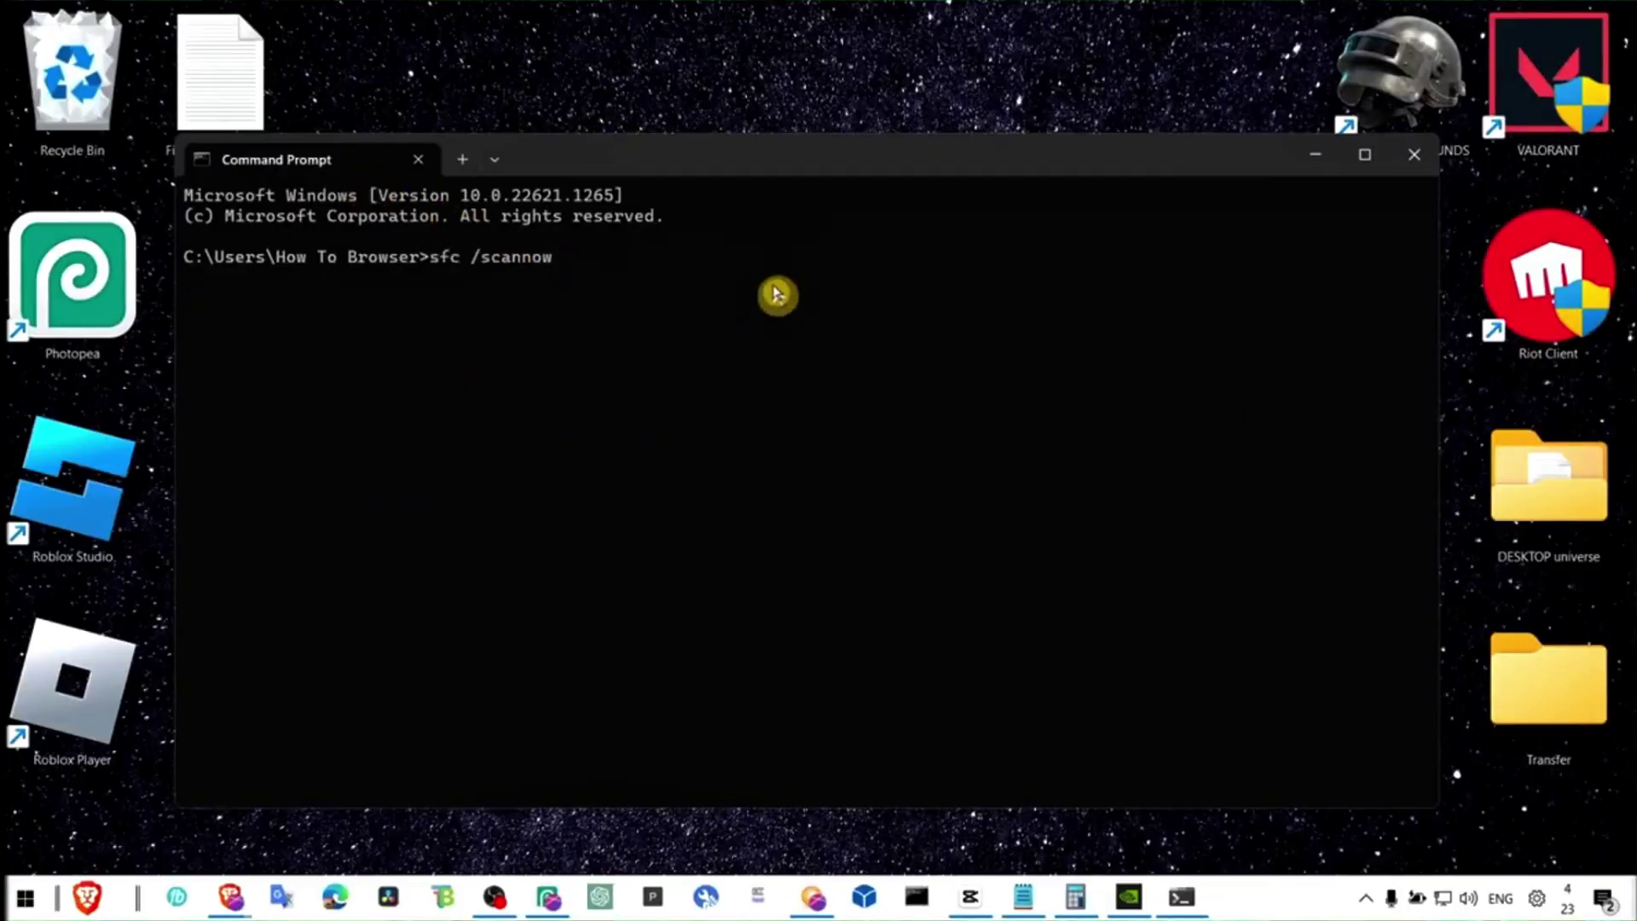
key("Return")
left_click_drag(190, 310, 376, 315)
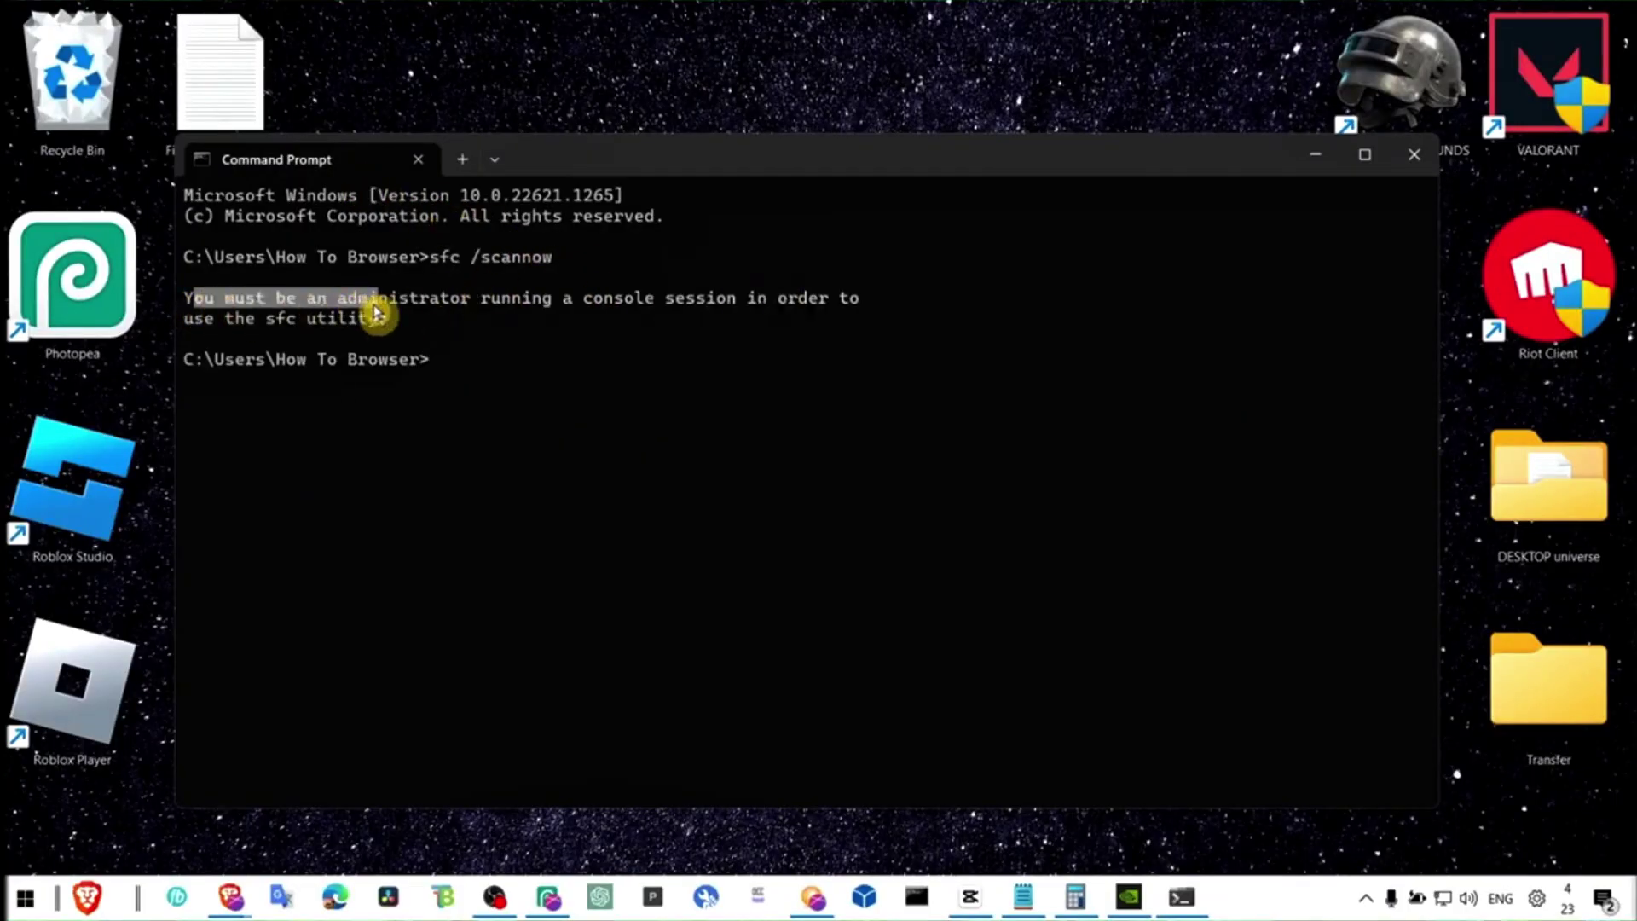
left_click(388, 314)
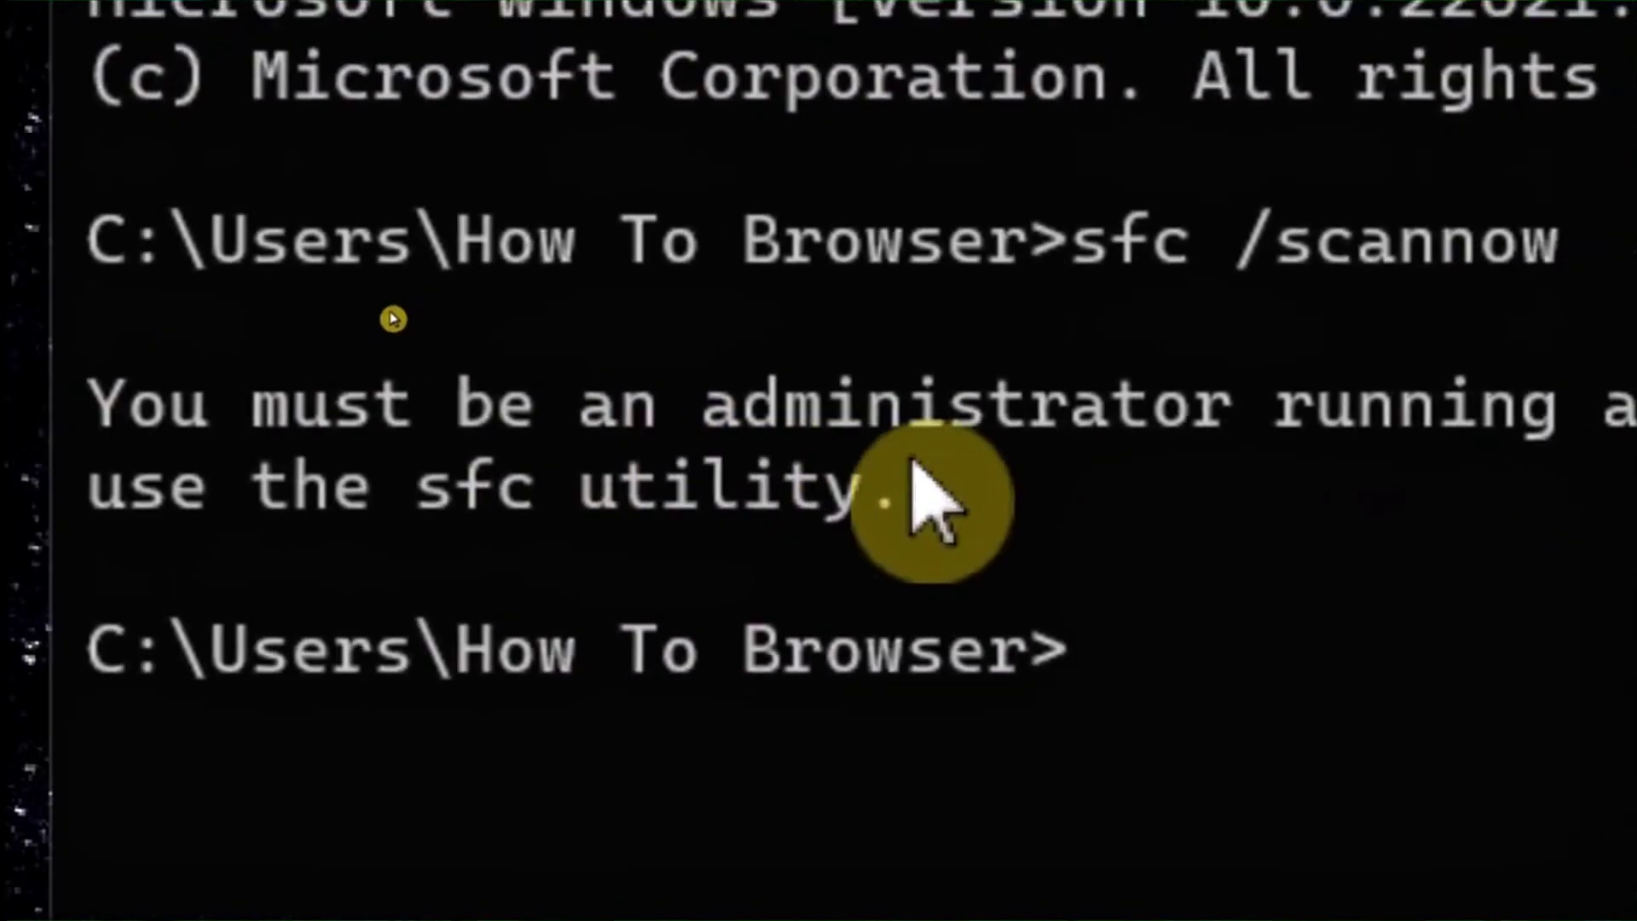
Step: Close the Command Prompt and search Start for cmd
left_click(1414, 155)
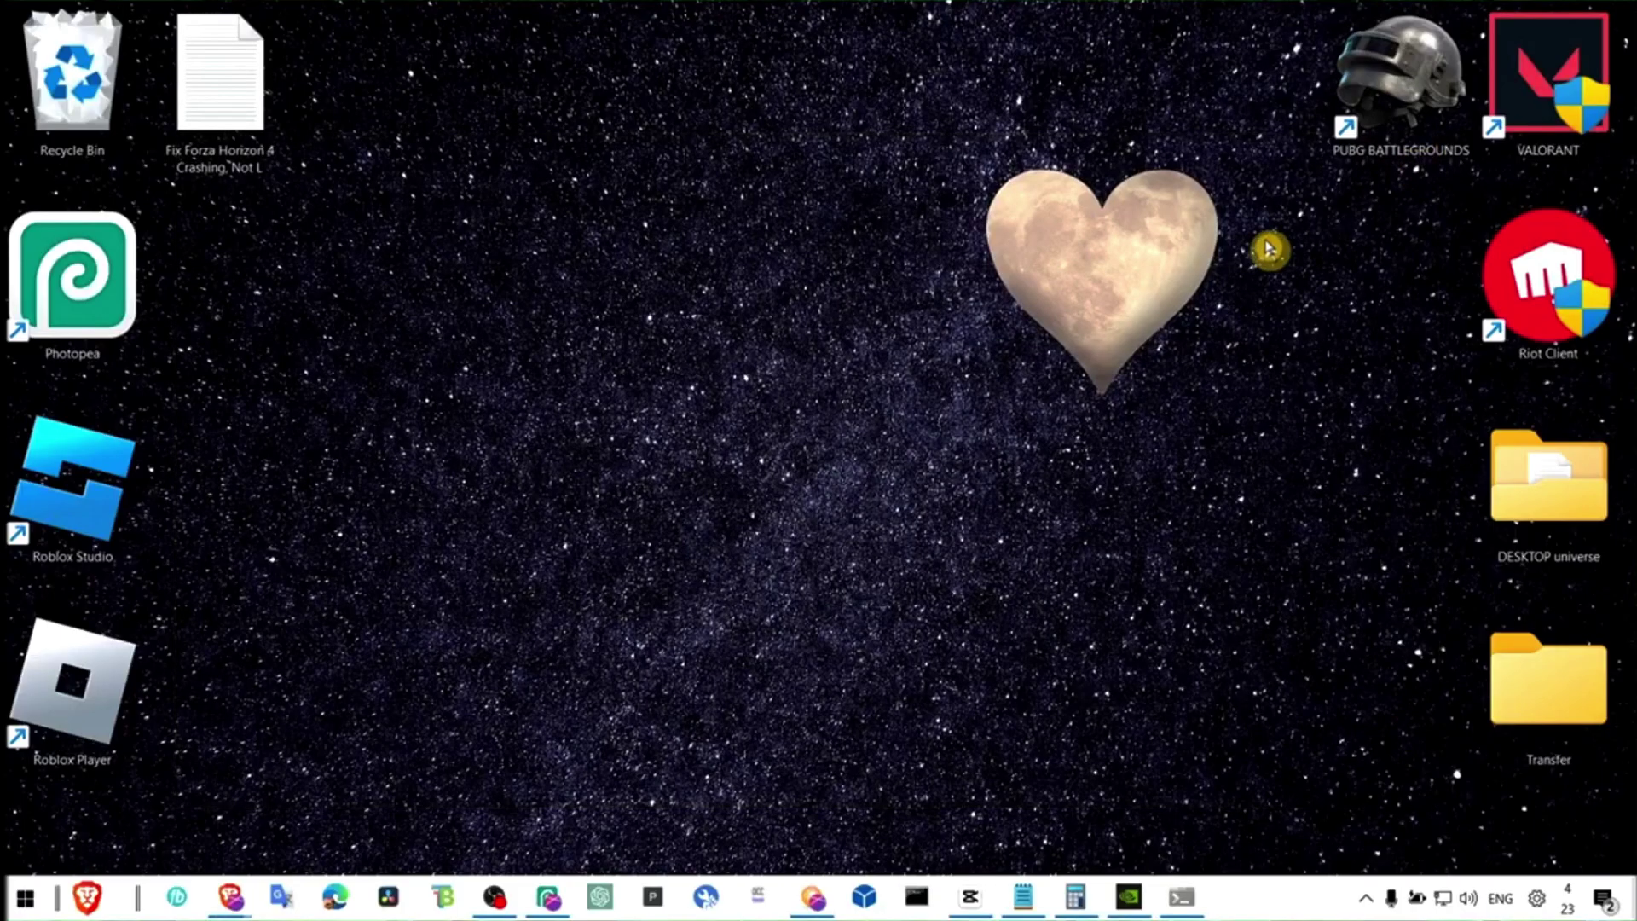
key("super")
type("cmd")
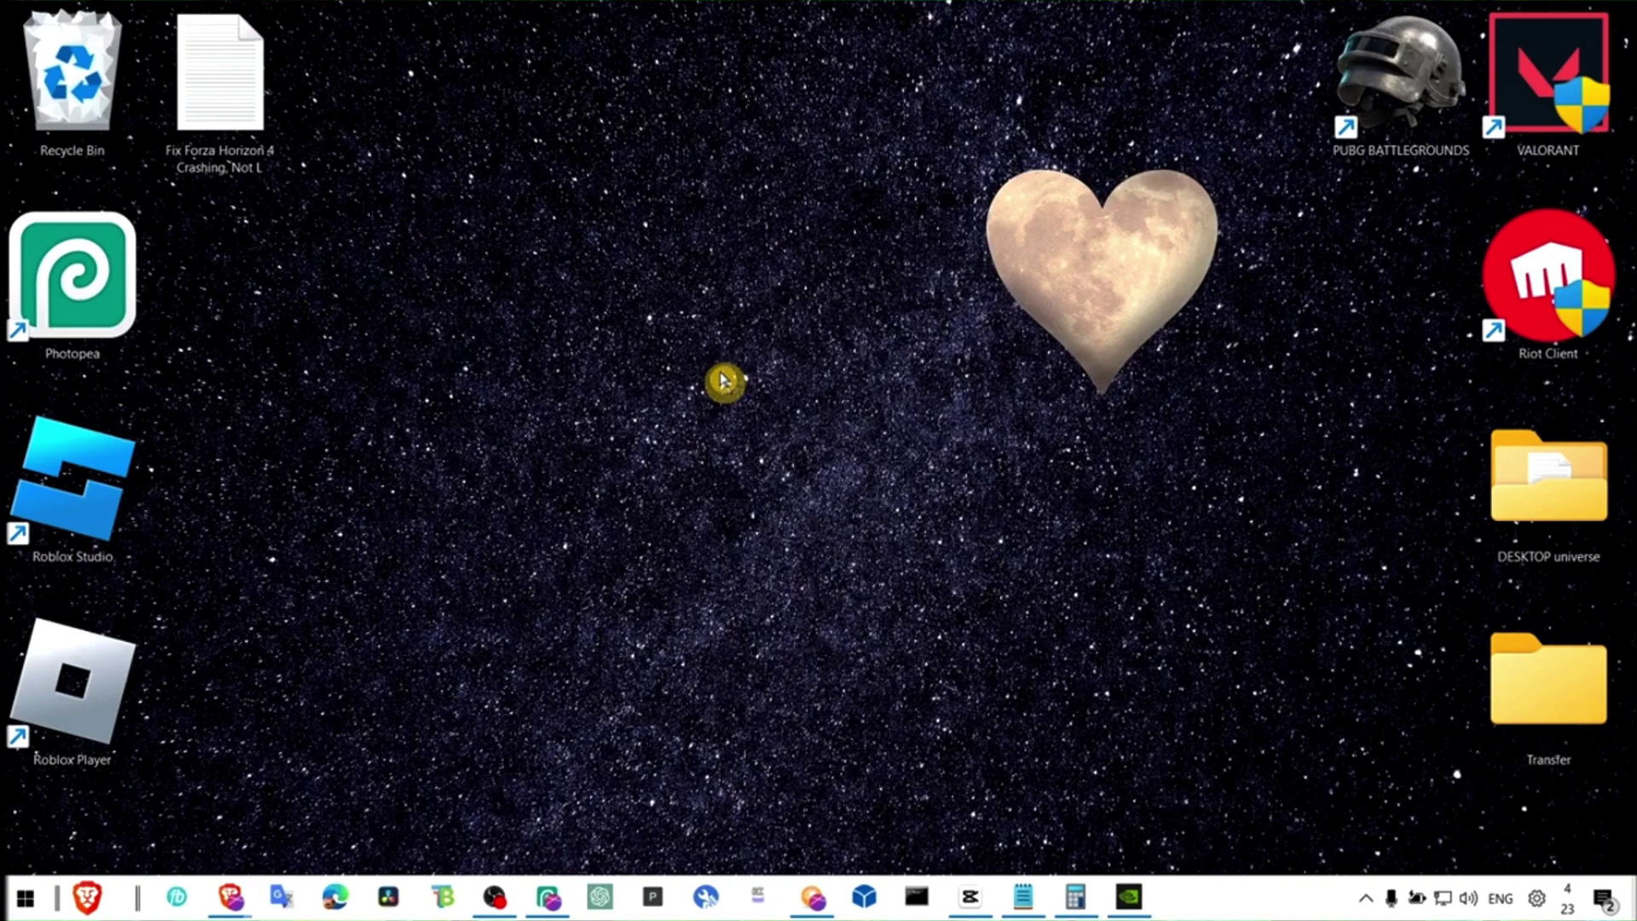
Step: Launch msconfig and open the Boot tab's advanced options
key("super+r")
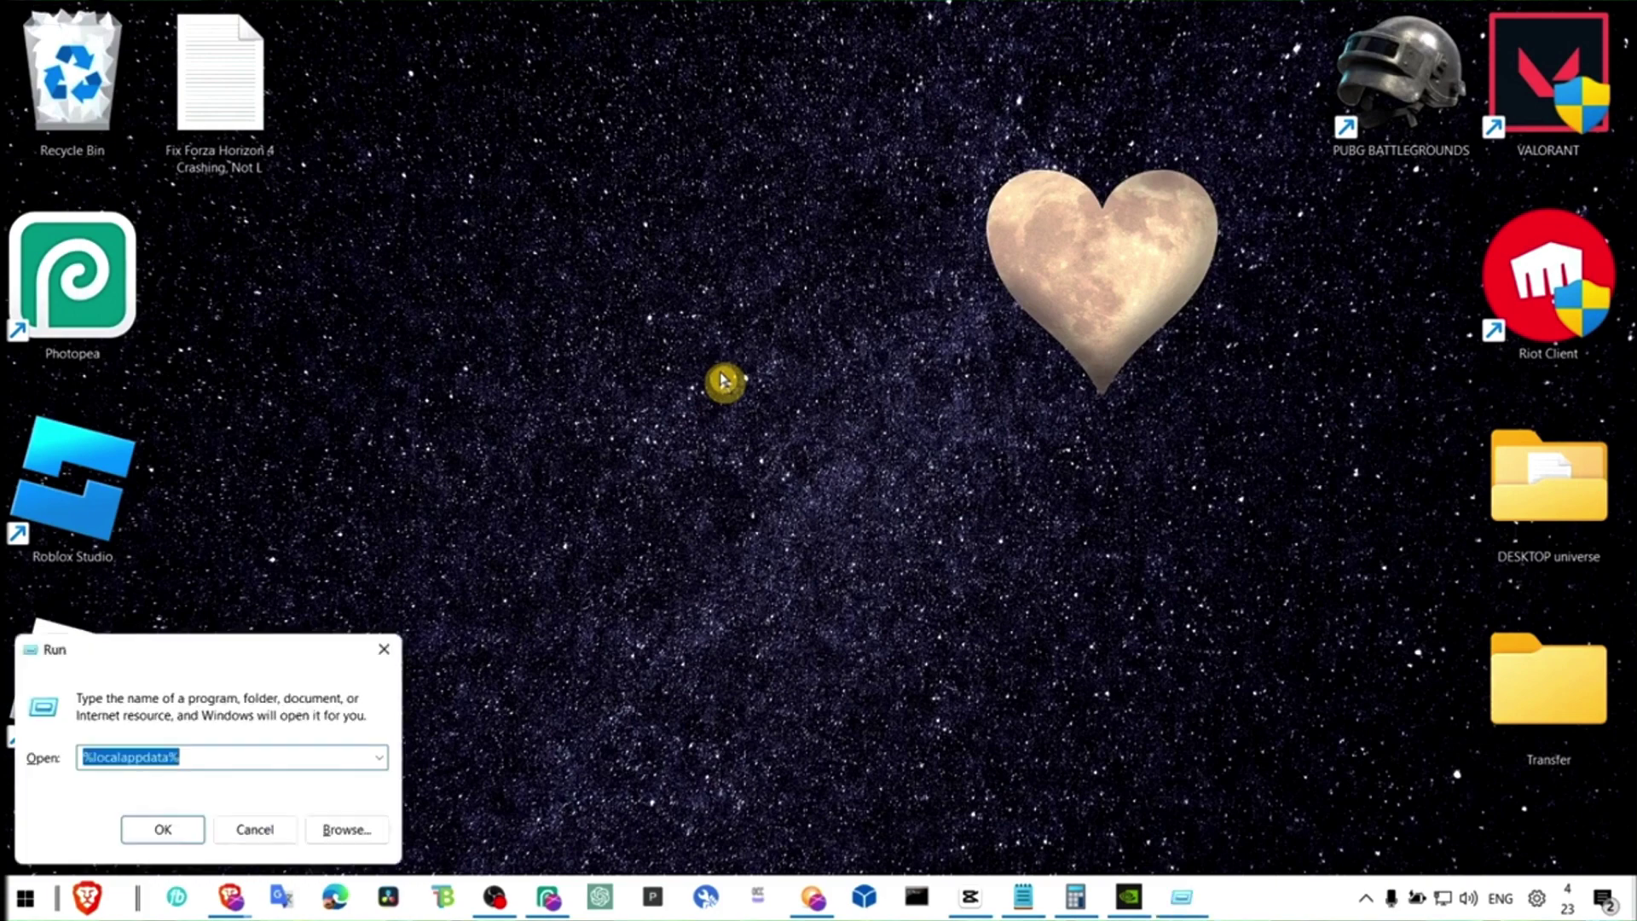
type("msconfig")
key("Return")
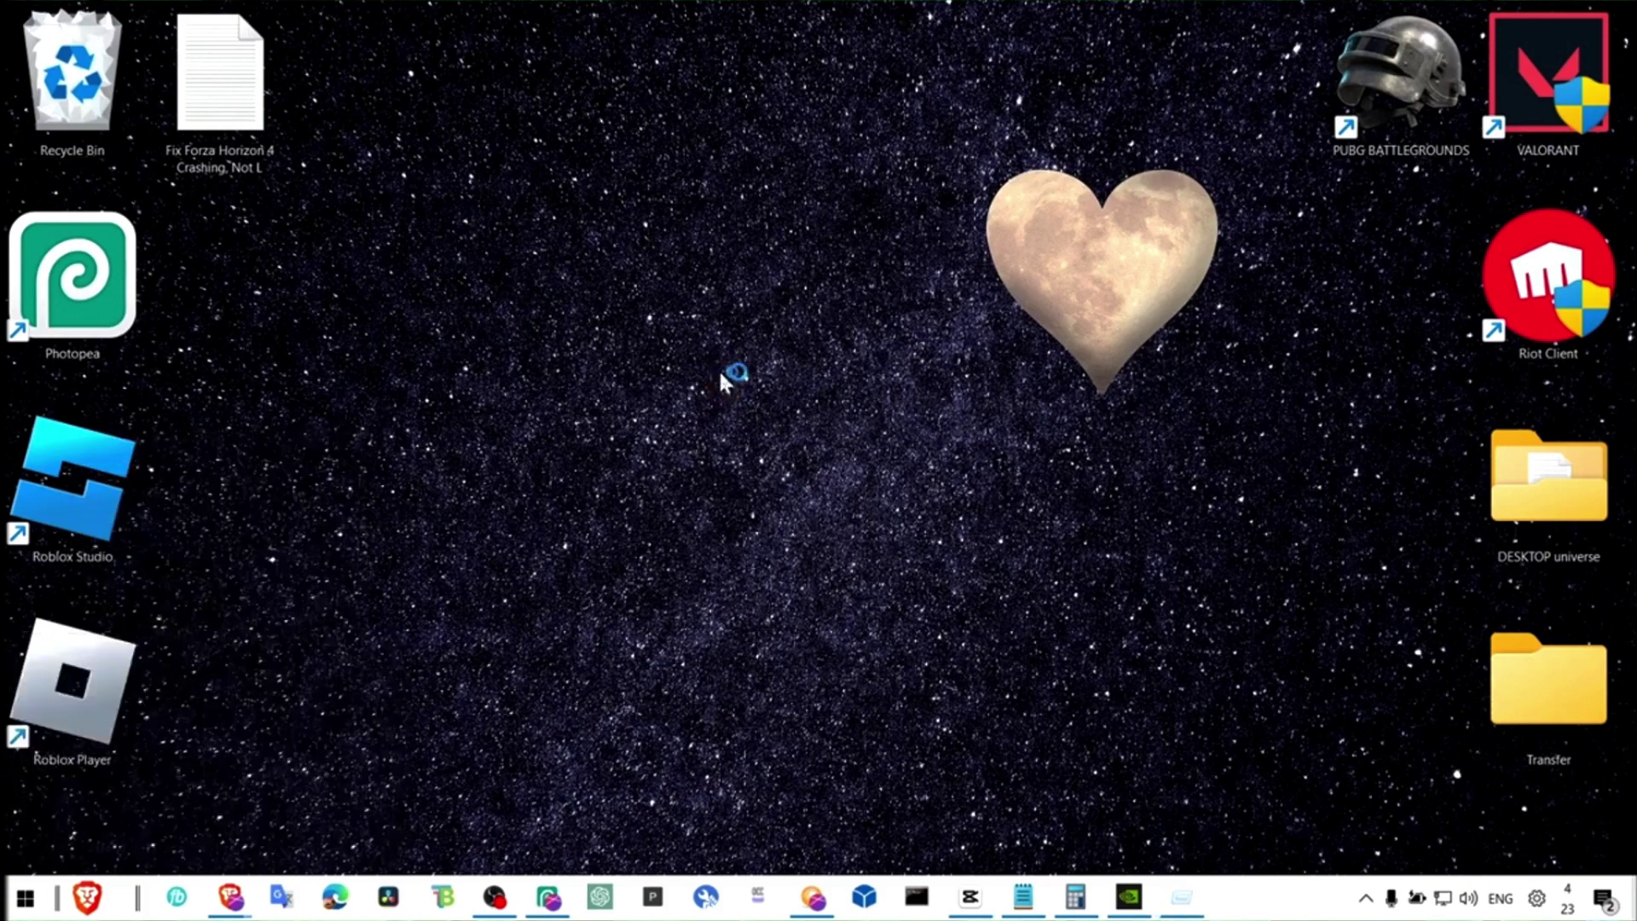
left_click(607, 283)
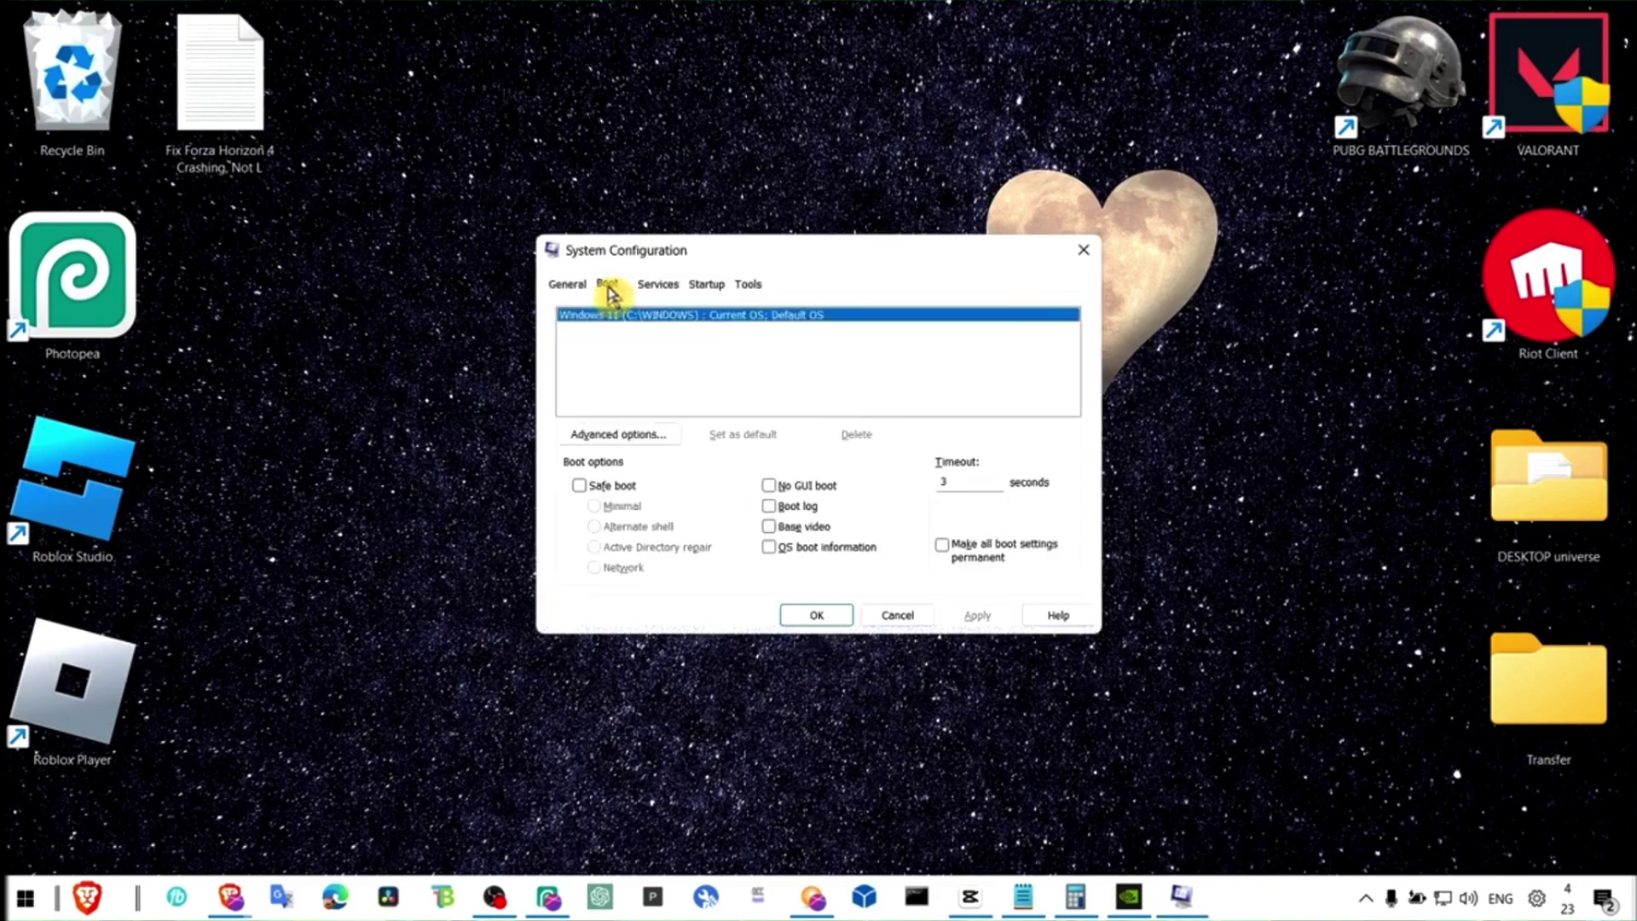
left_click(630, 439)
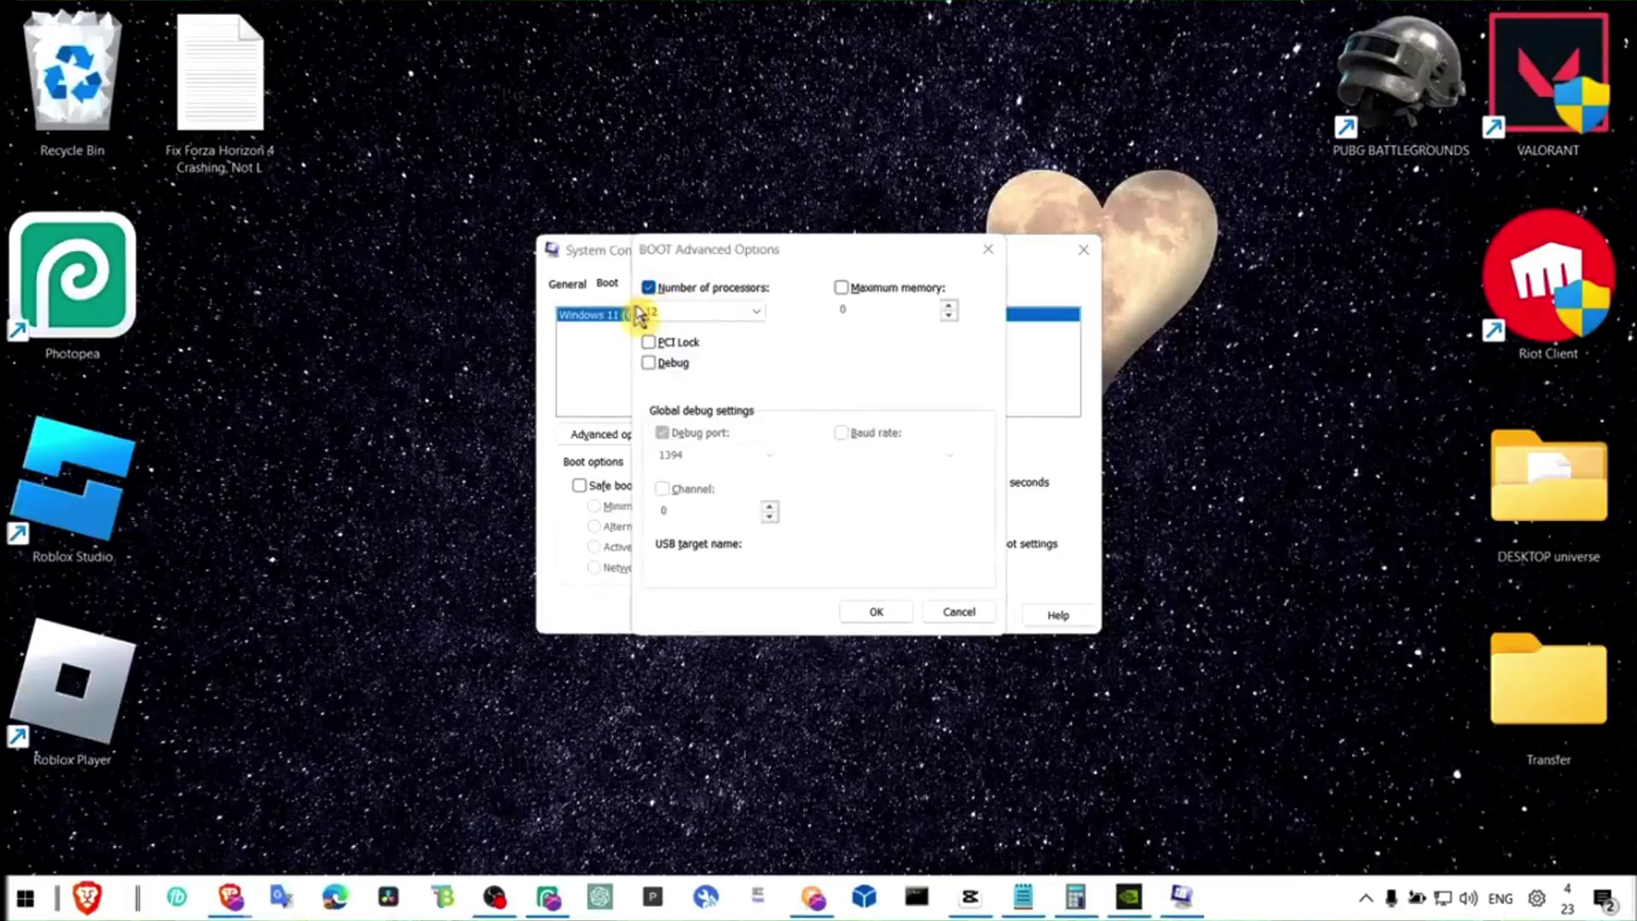
Step: Enable Number of processors set to 12, confirm and apply, then show the Startup tab
left_click(887, 392)
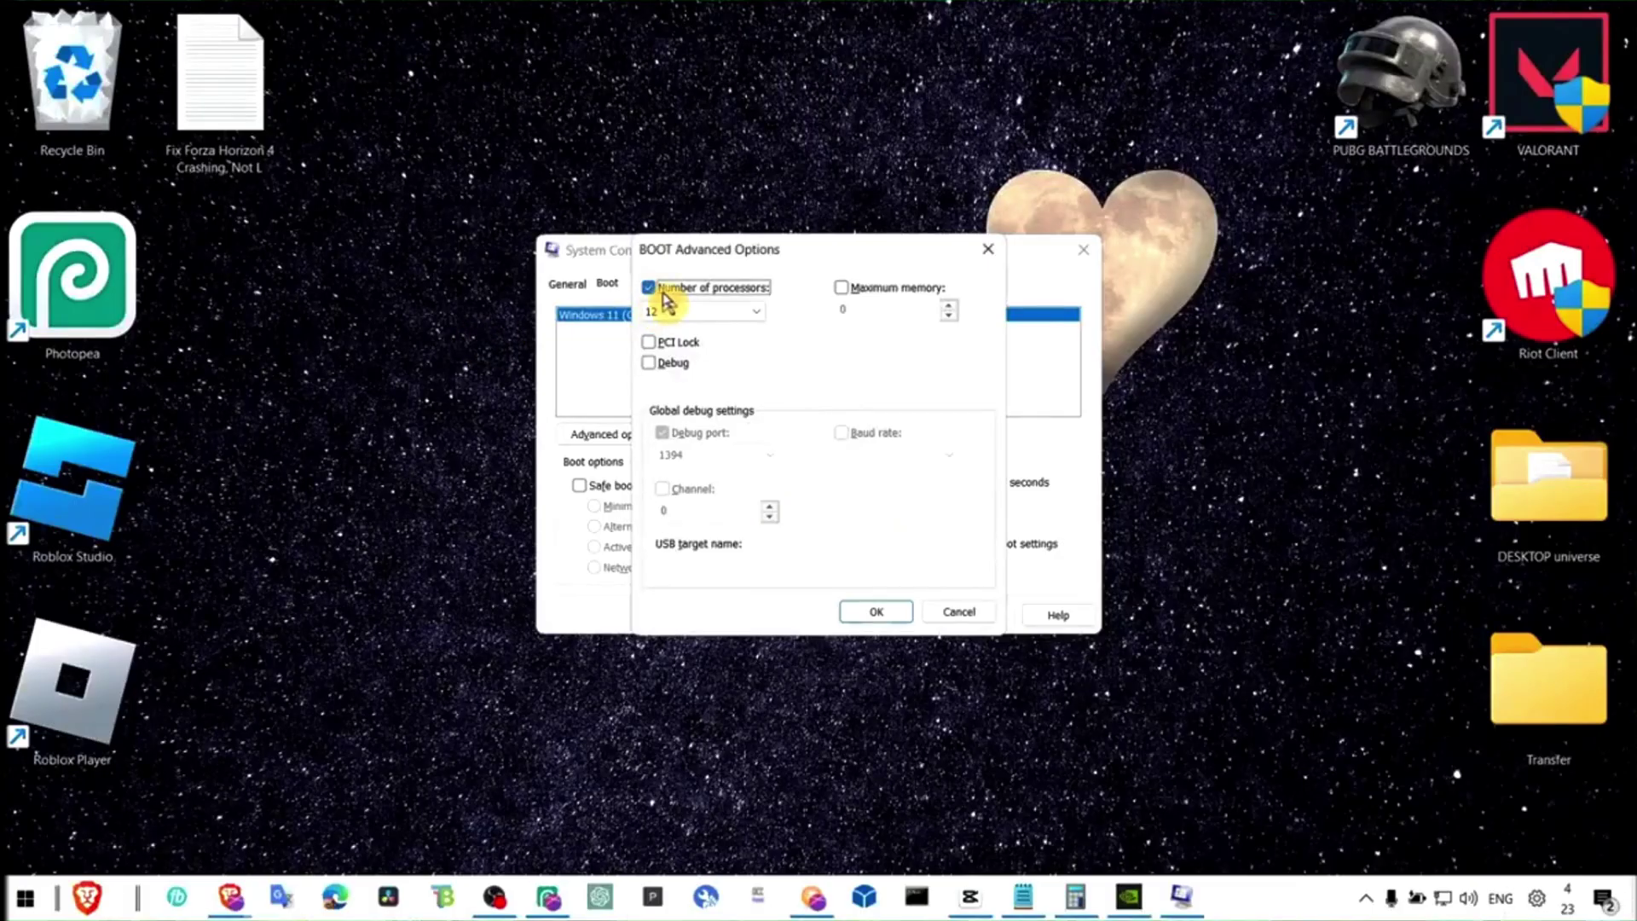
left_click(673, 309)
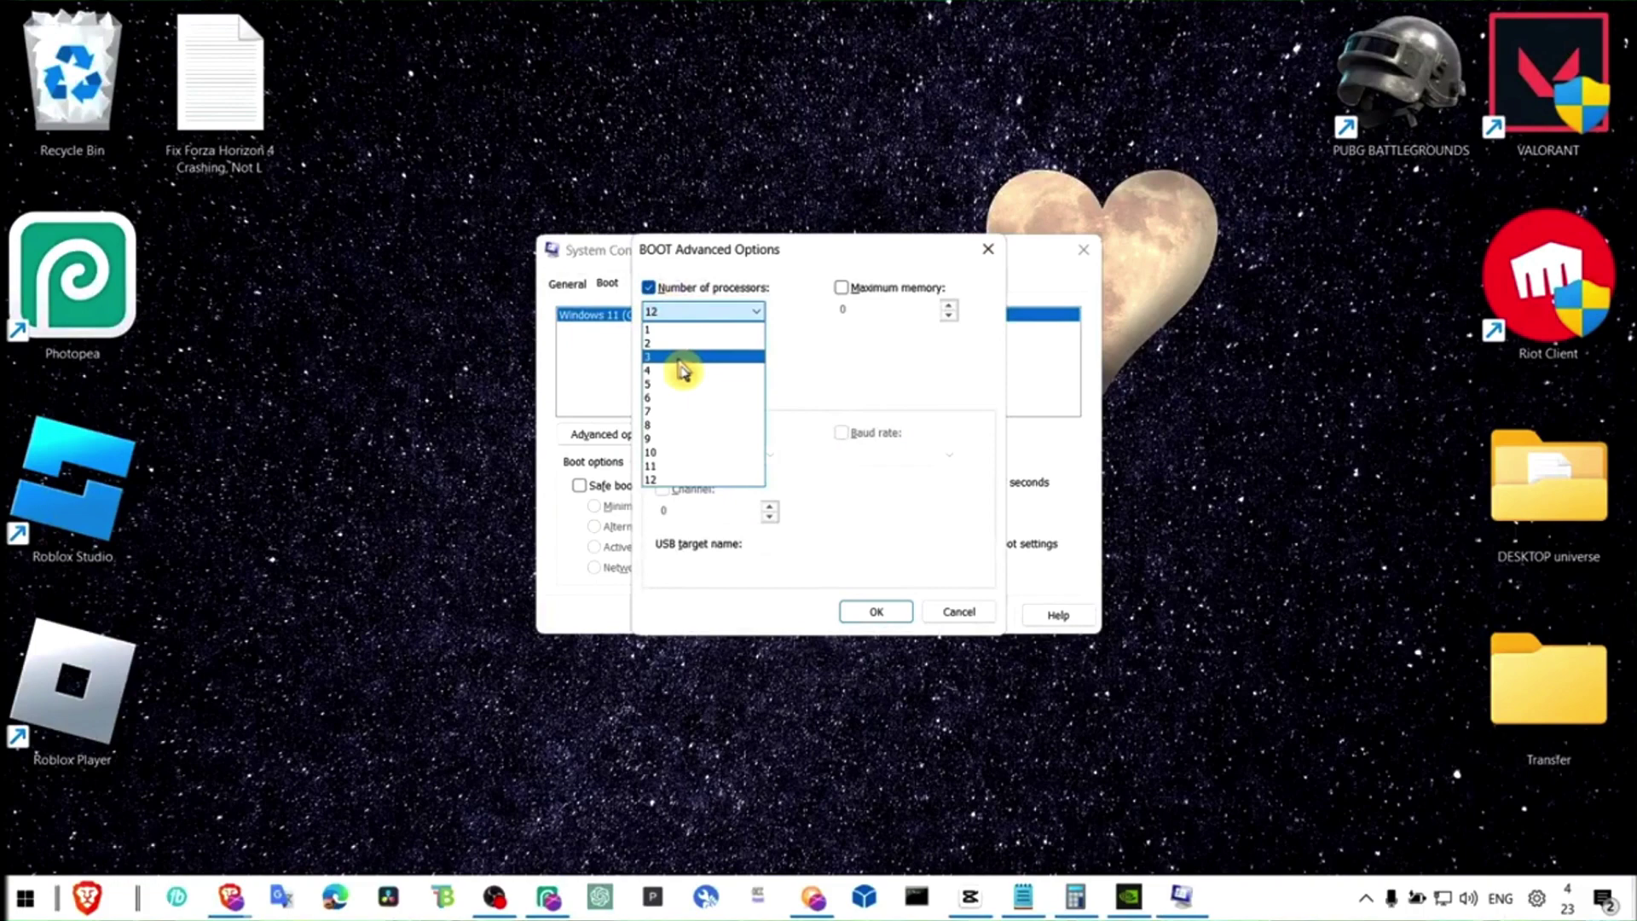
left_click(689, 480)
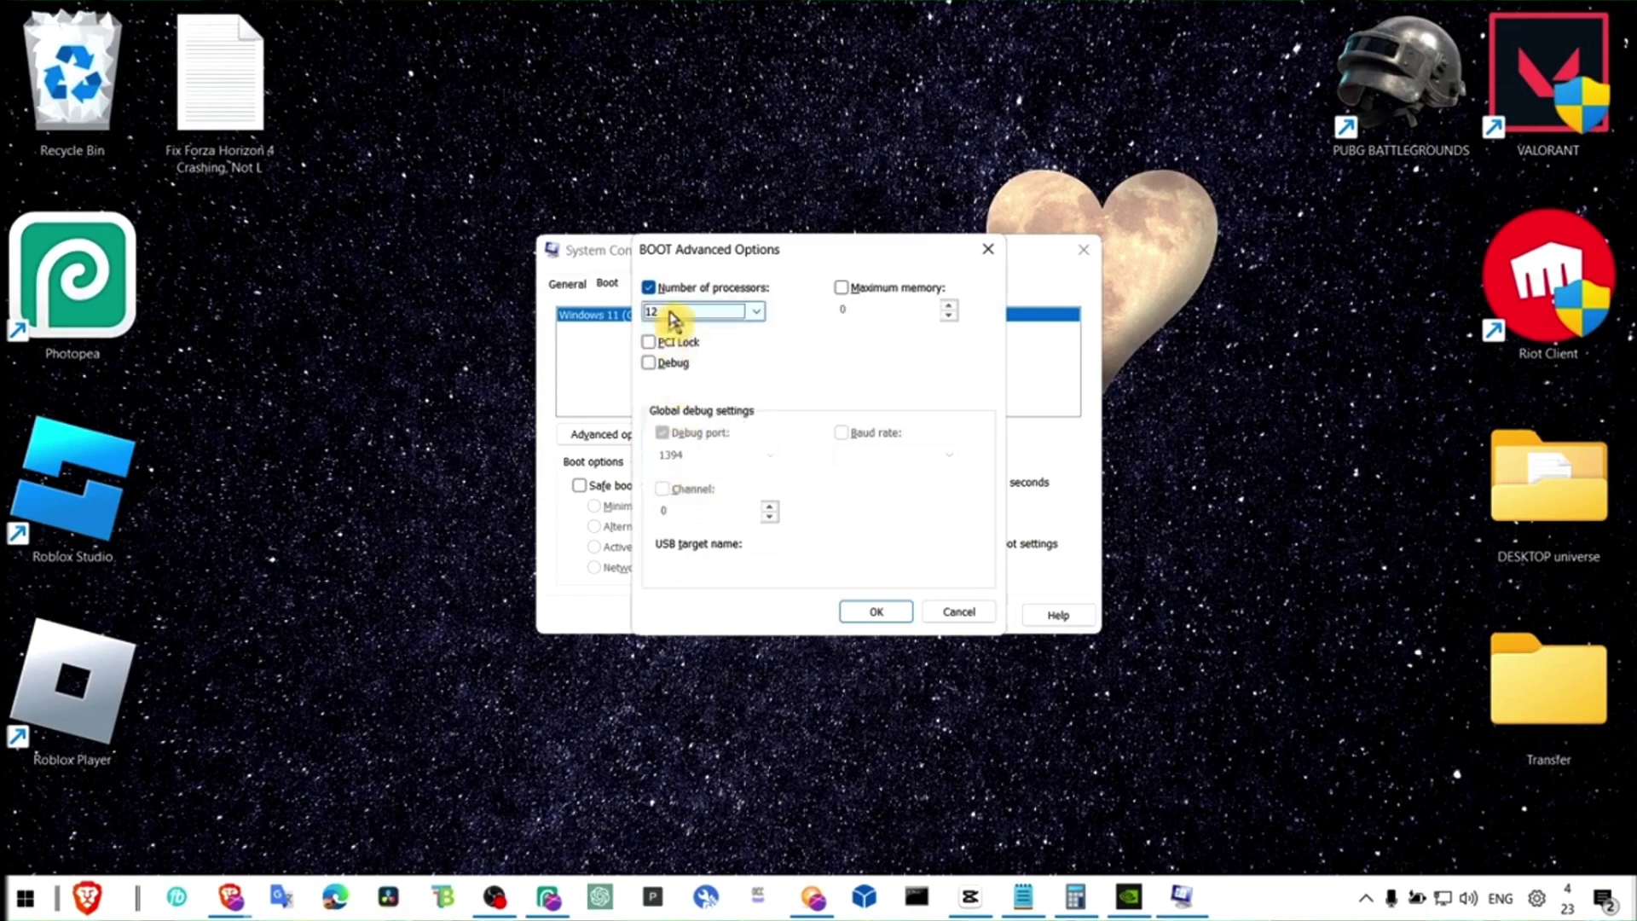
left_click(873, 605)
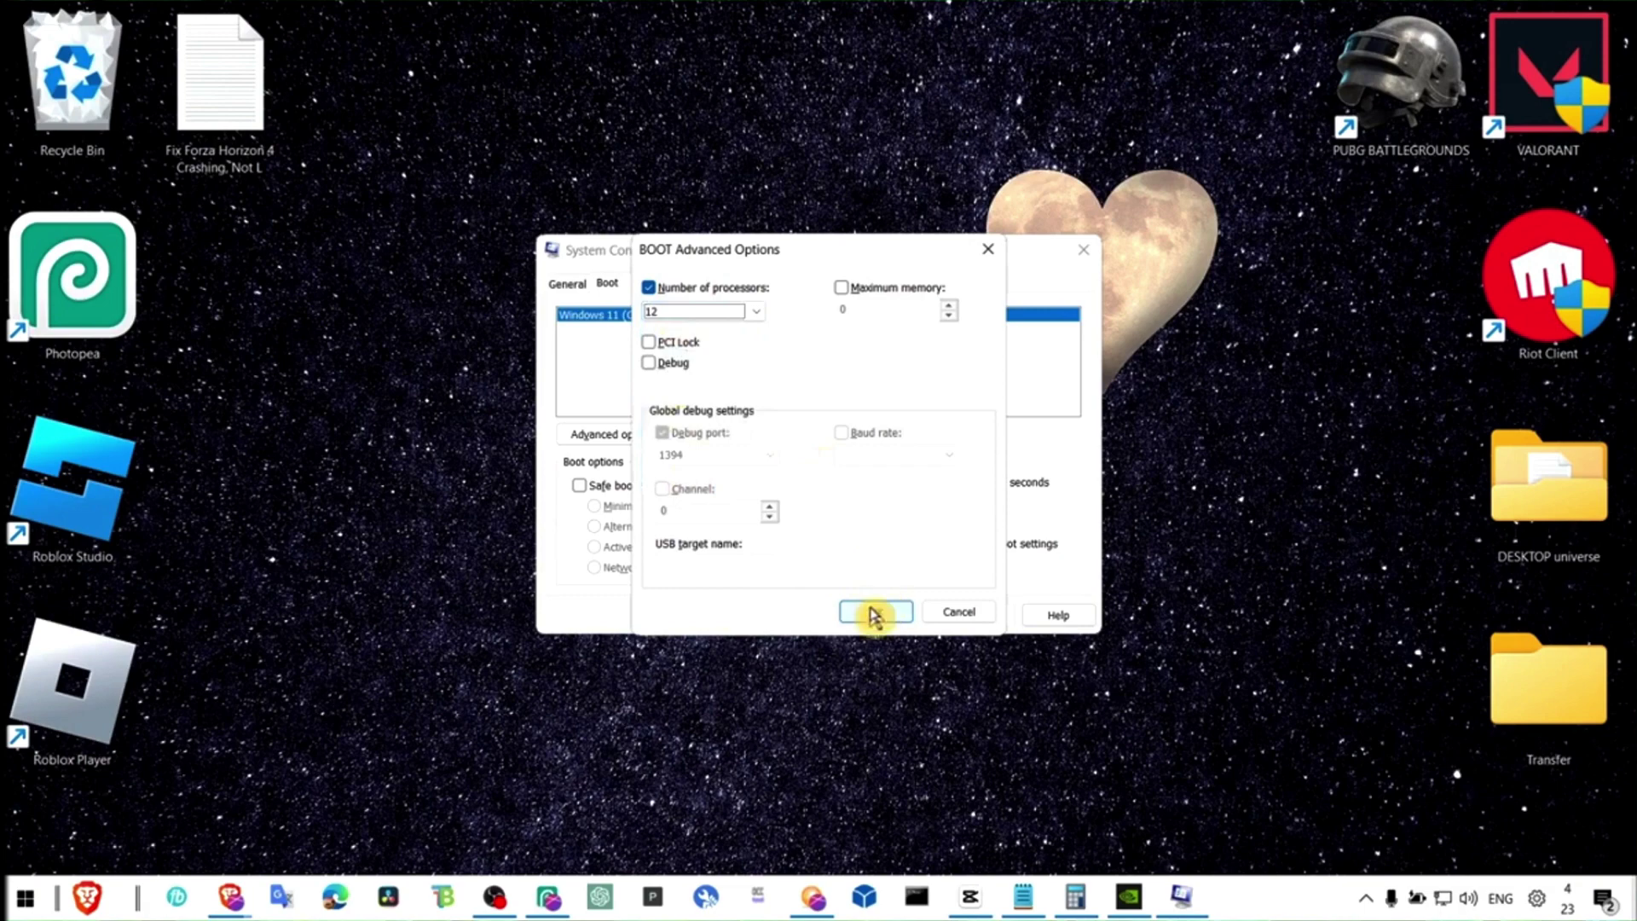
left_click(873, 614)
left_click(978, 615)
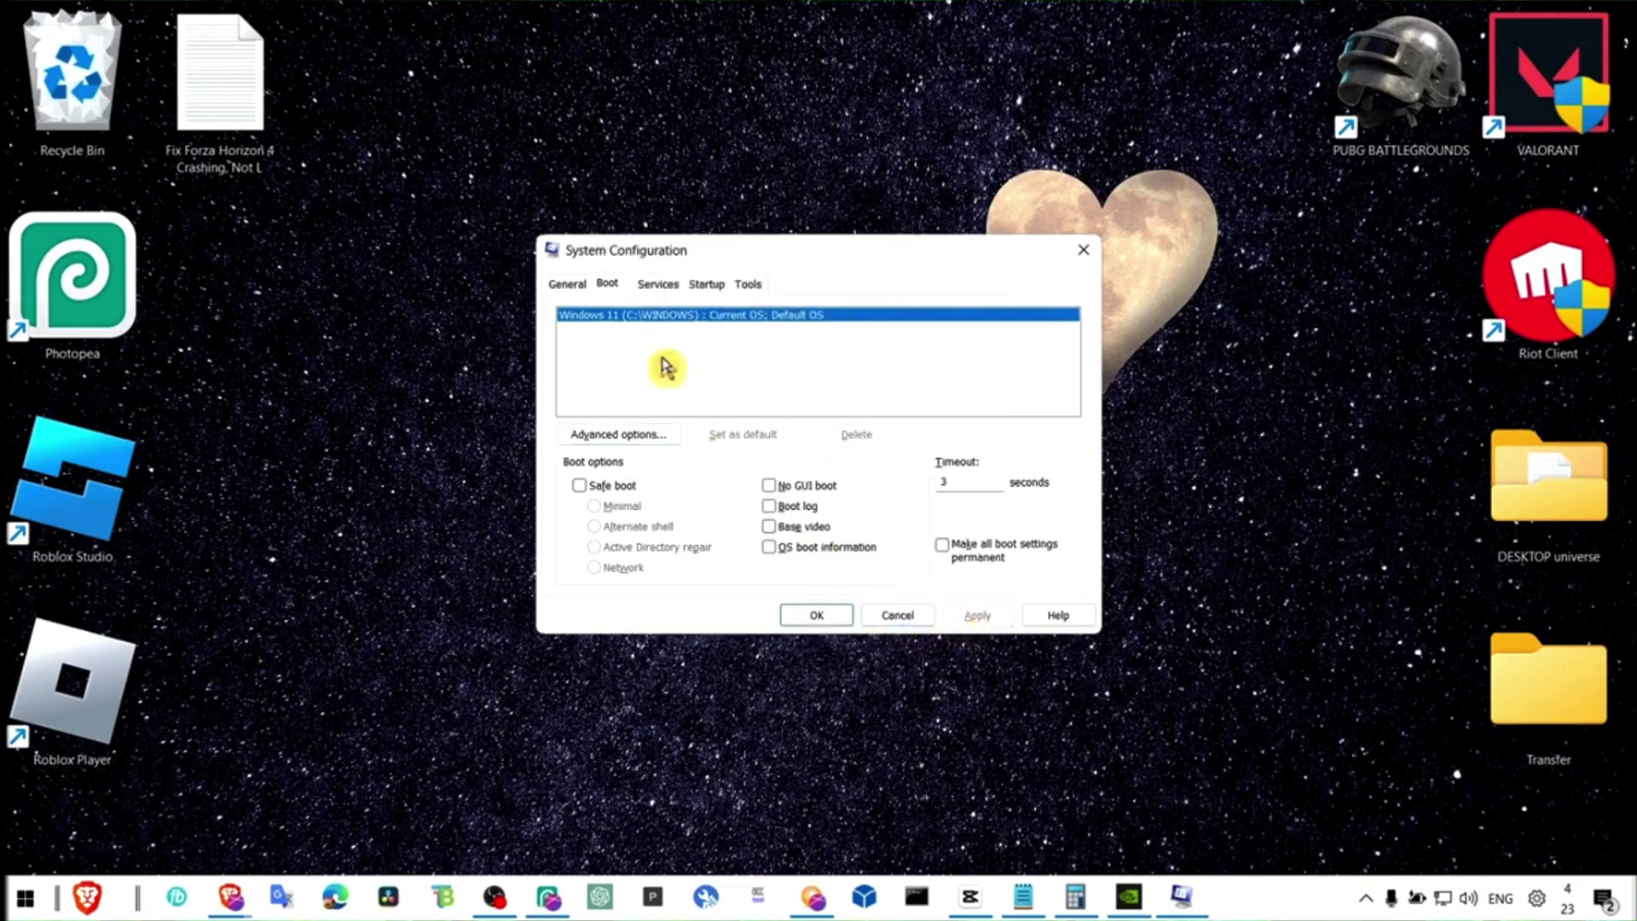
left_click(668, 286)
left_click(706, 284)
Step: From System Configuration's startup section, open Task Manager to manage startup apps
left_click(658, 284)
left_click(706, 284)
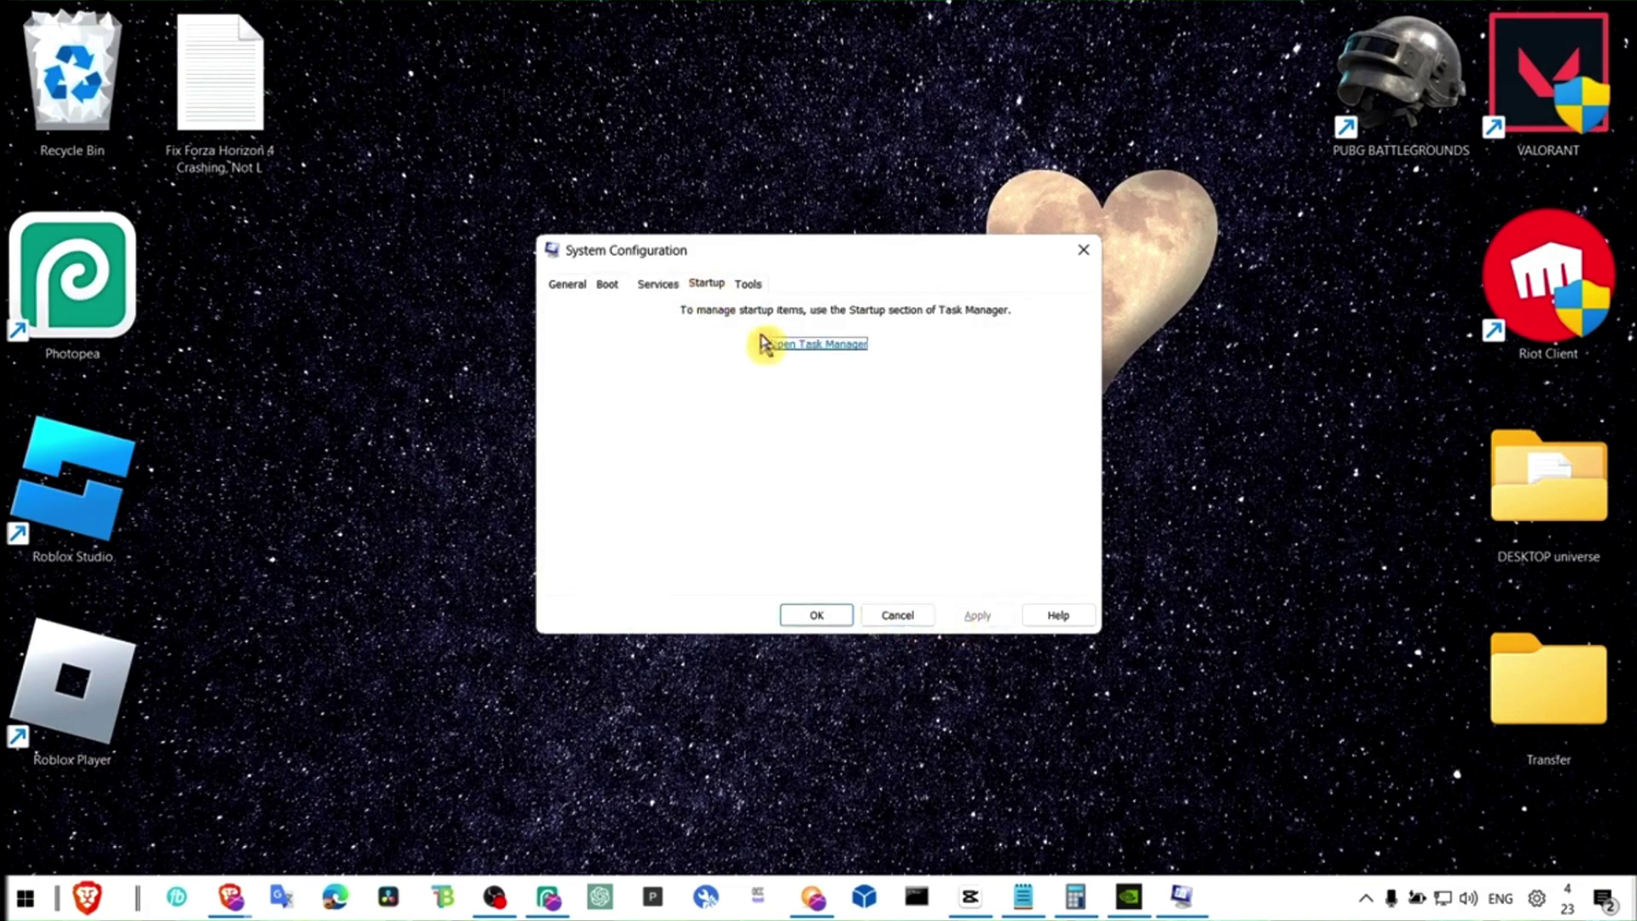
left_click(819, 344)
Step: Review Task Manager's Startup apps list sorted by Status to see which are disabled
left_click(265, 463)
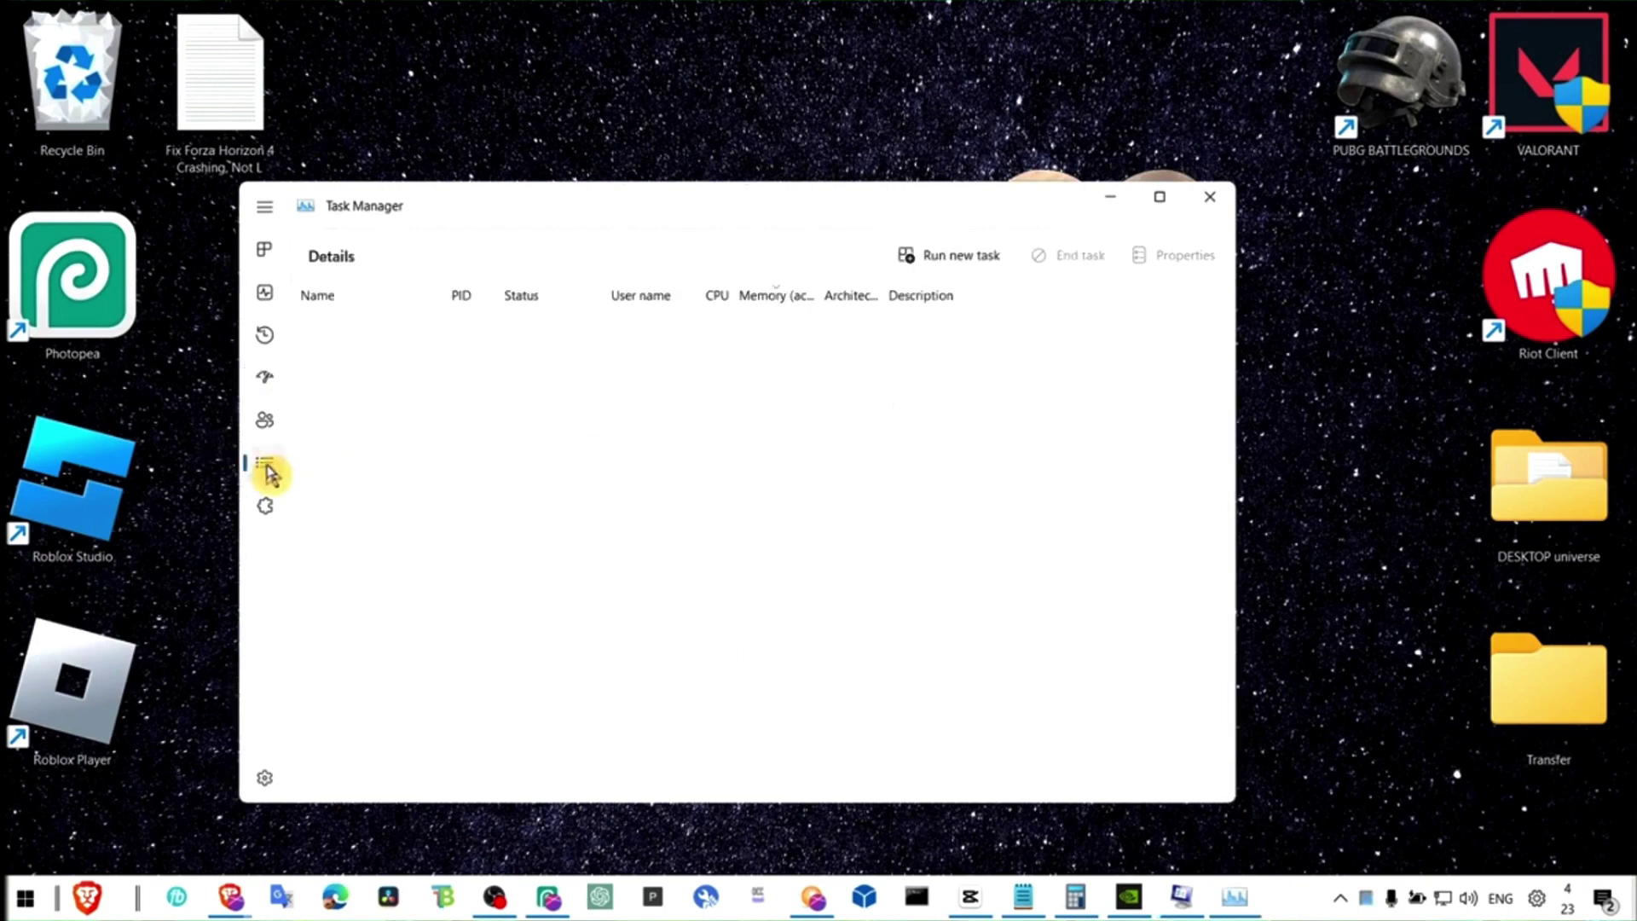
left_click(265, 335)
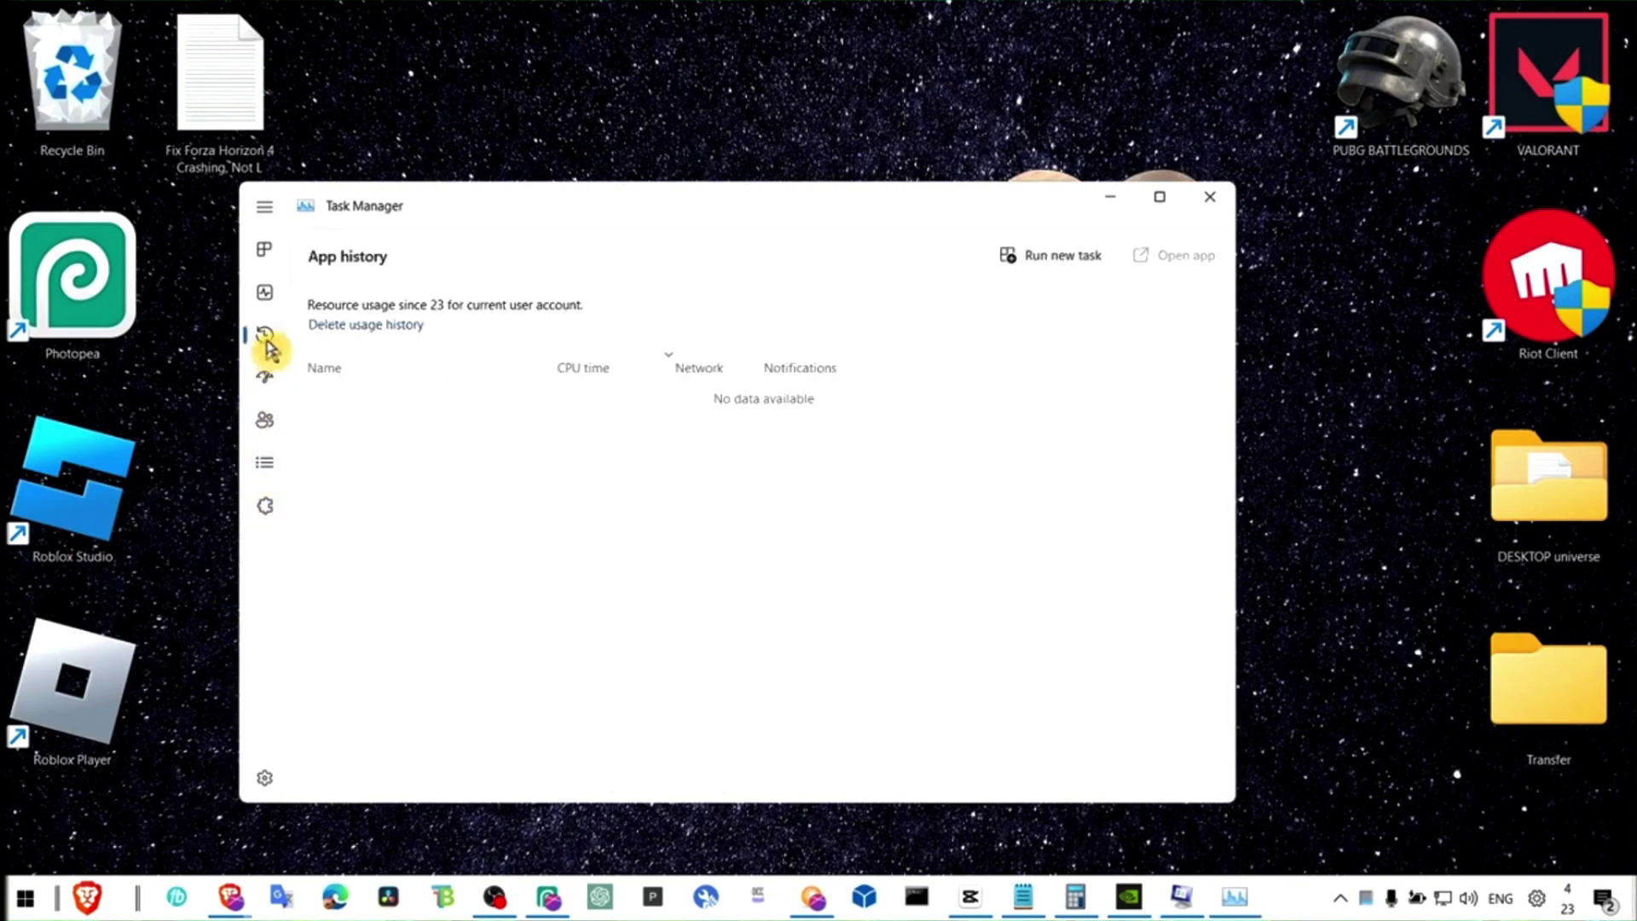
left_click(265, 375)
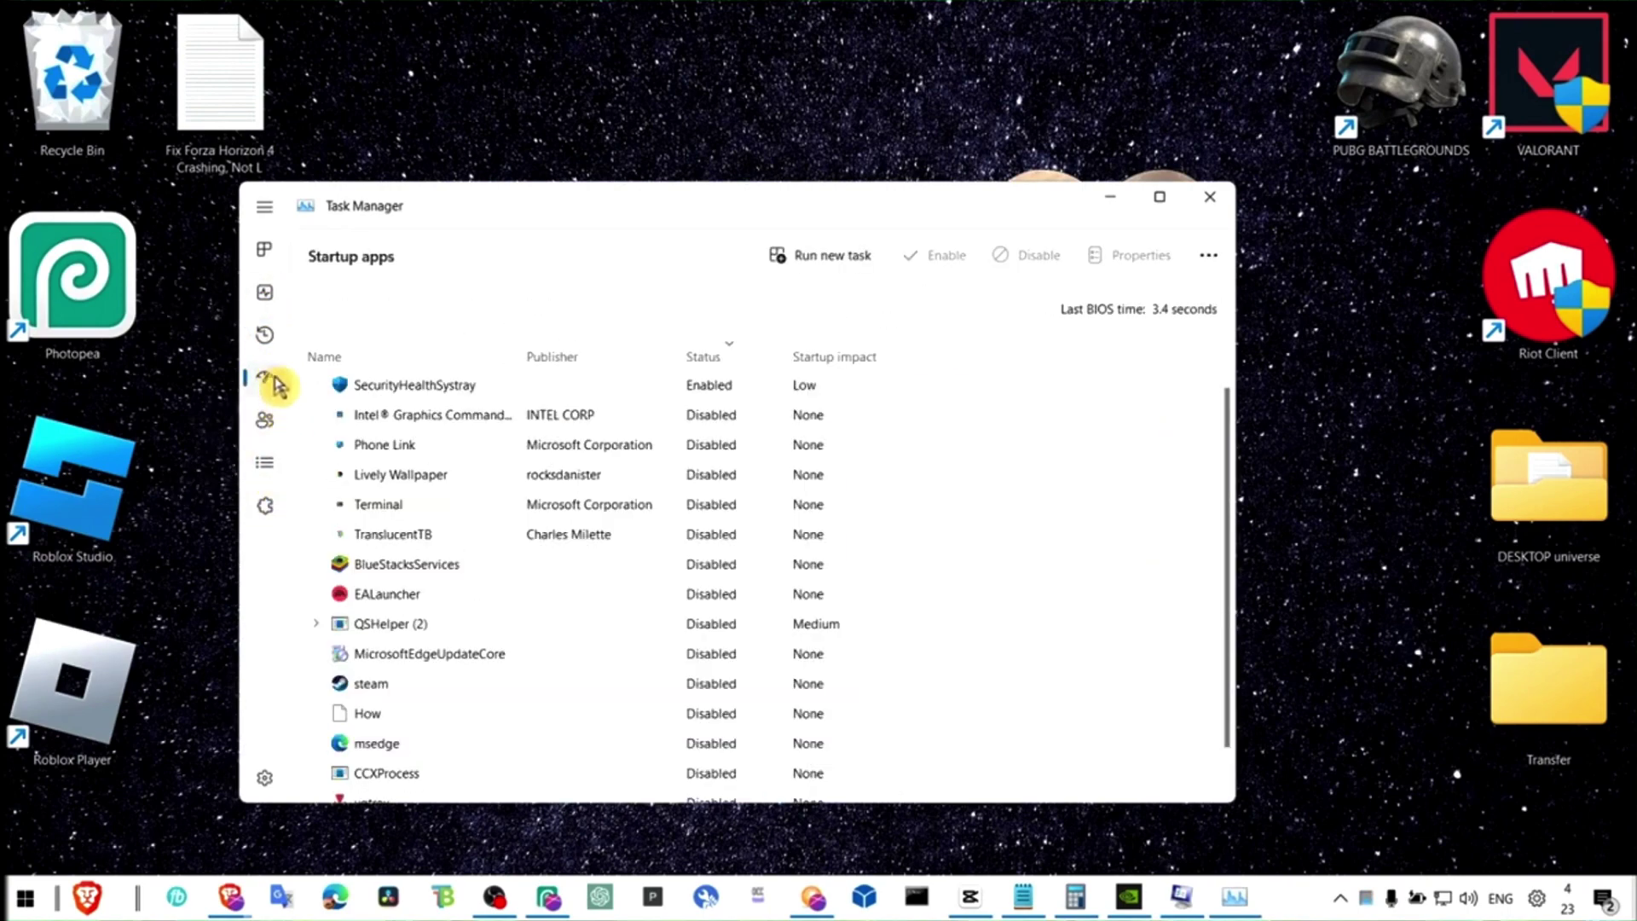
left_click(278, 215)
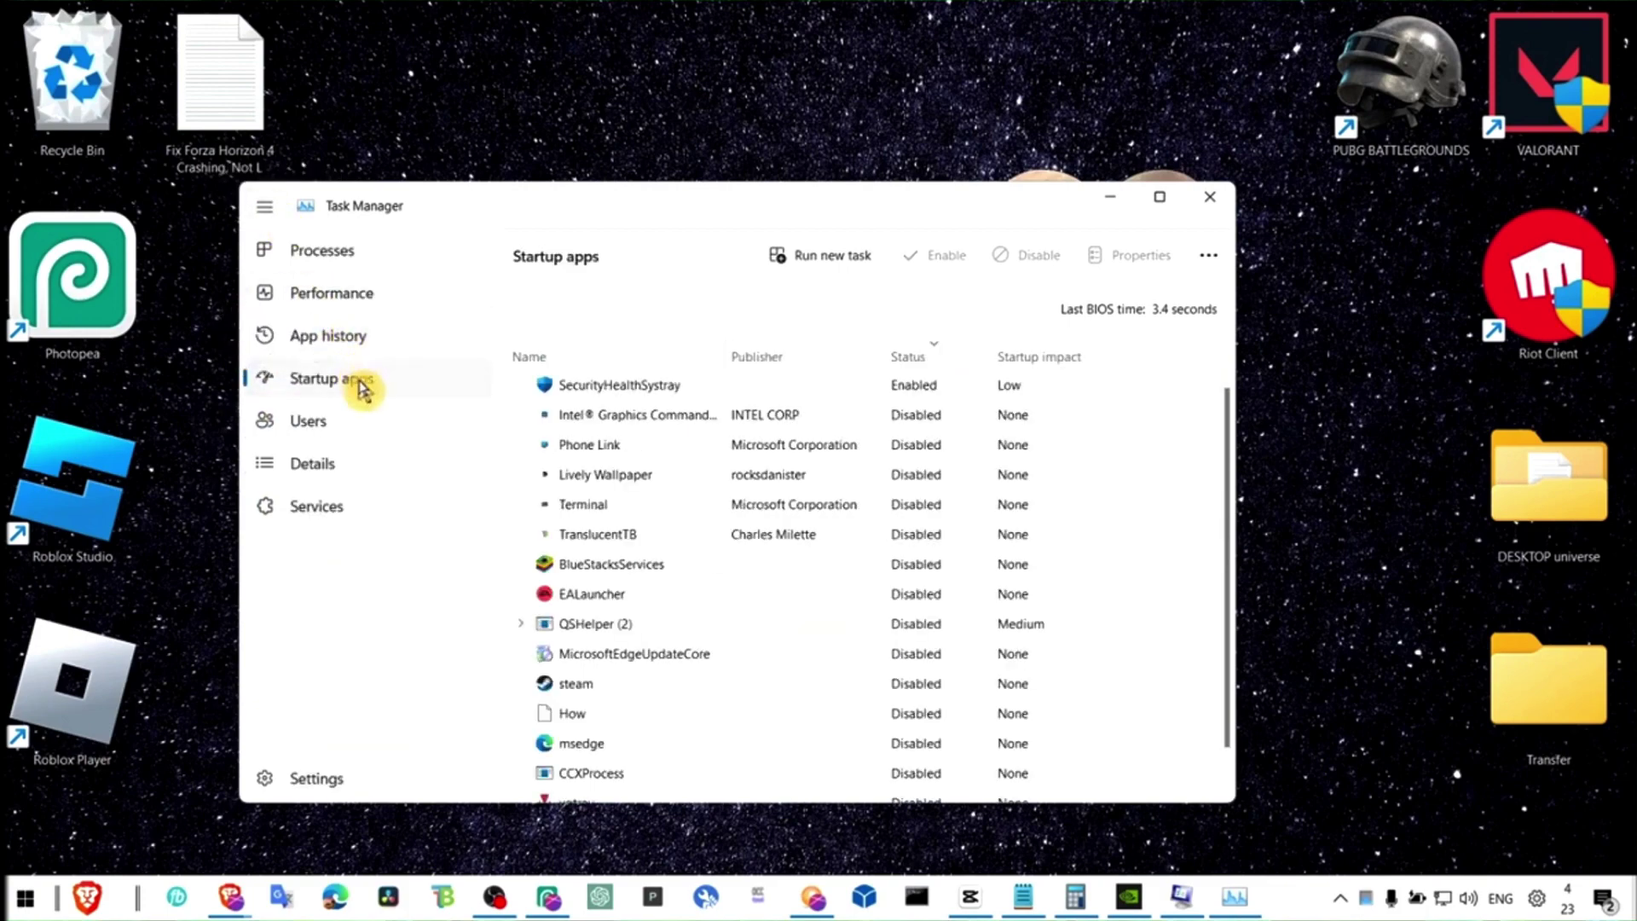
left_click(917, 361)
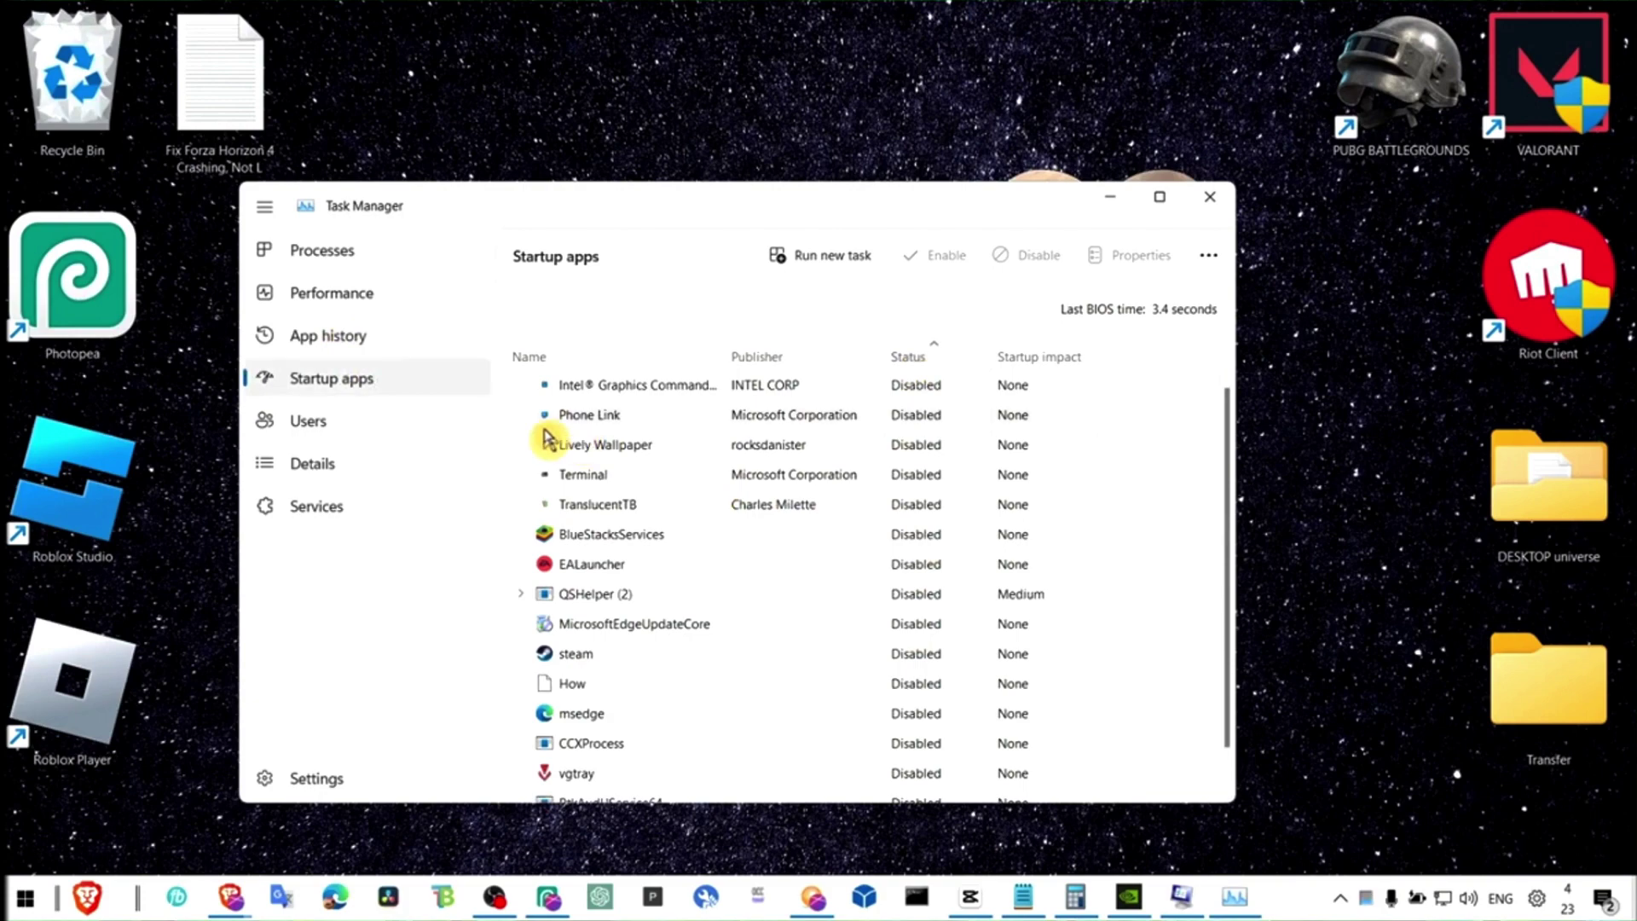
Step: Look over App history, Performance graphs and running processes, including OBS Studio's options
left_click(345, 333)
left_click(330, 293)
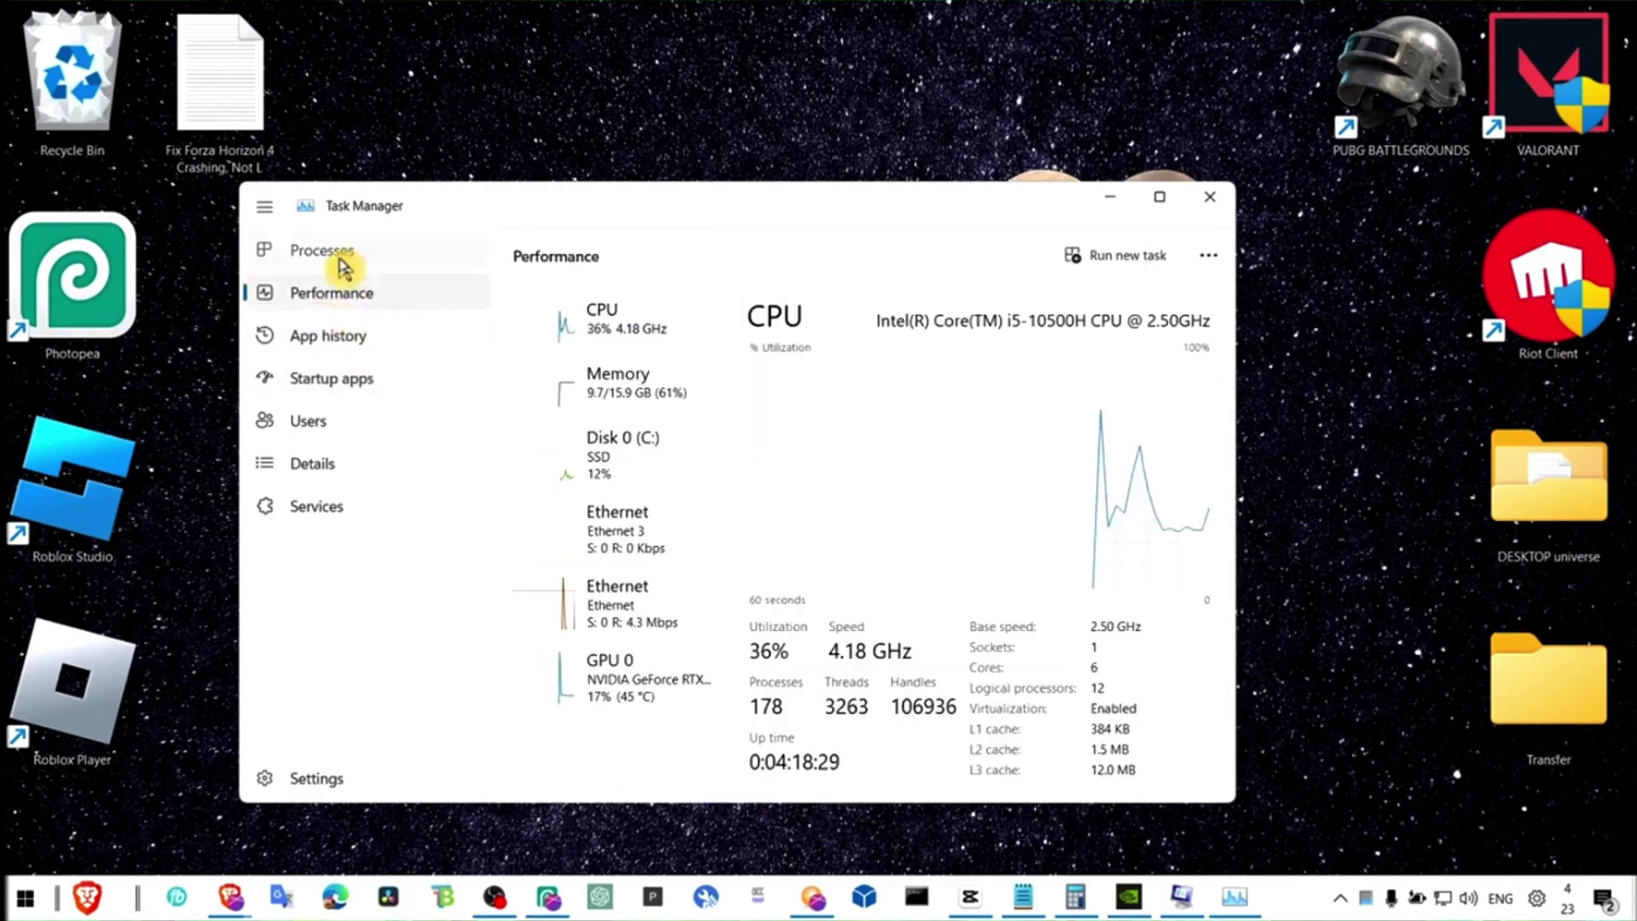
left_click(367, 256)
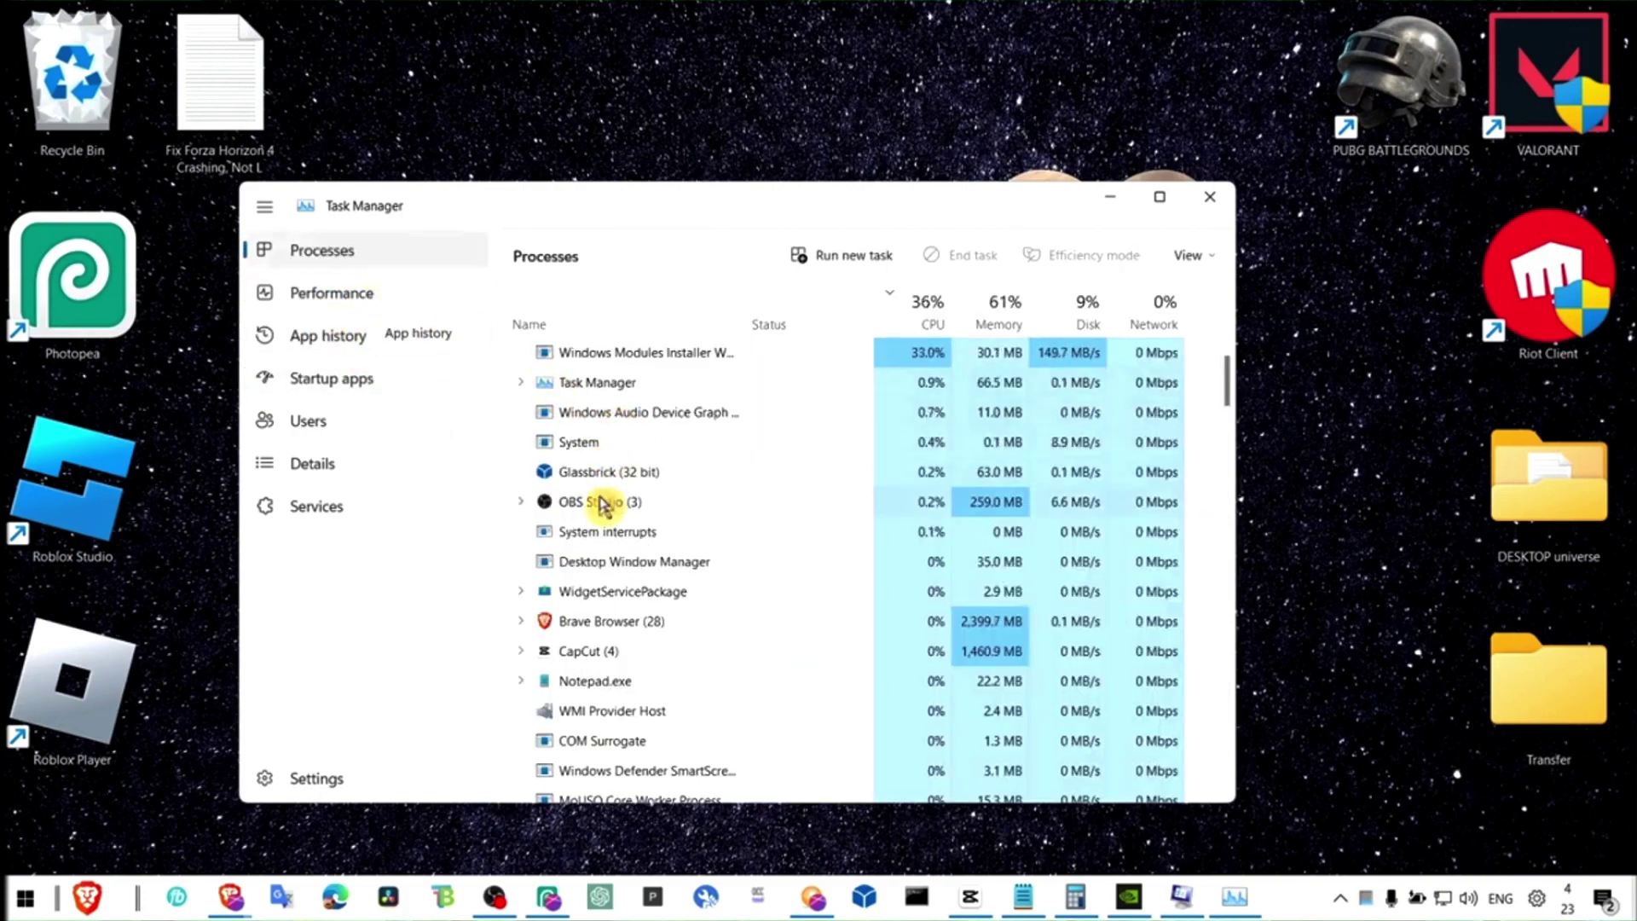
right_click(601, 503)
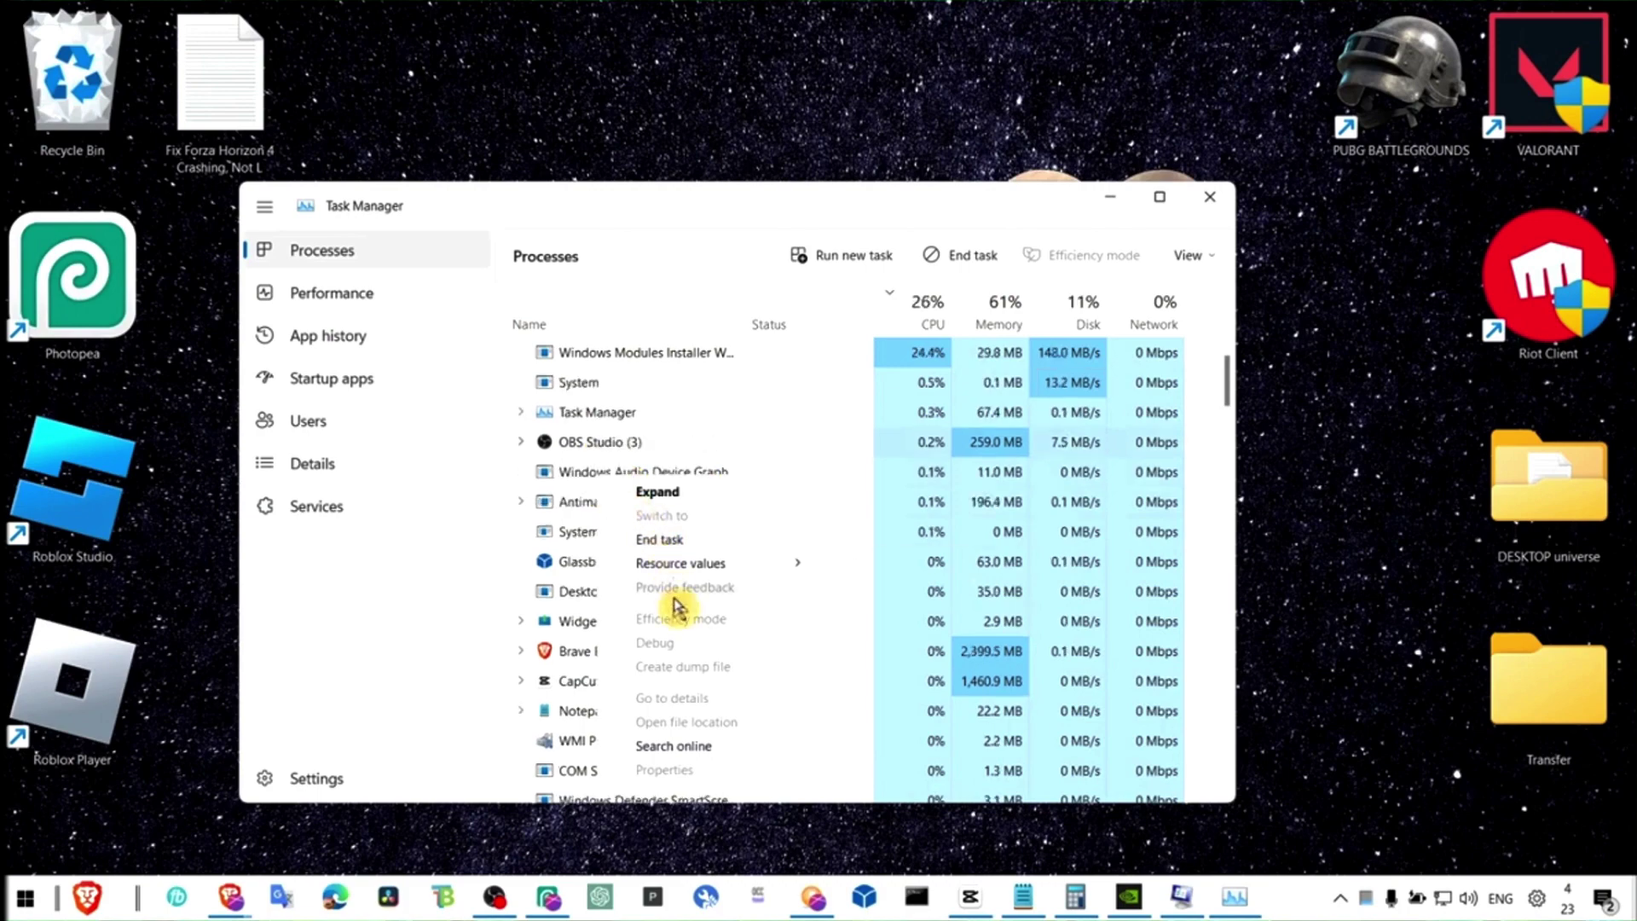
left_click(341, 431)
Step: Sort the Details list by status, check brave.exe's options, then close the windows
left_click(354, 464)
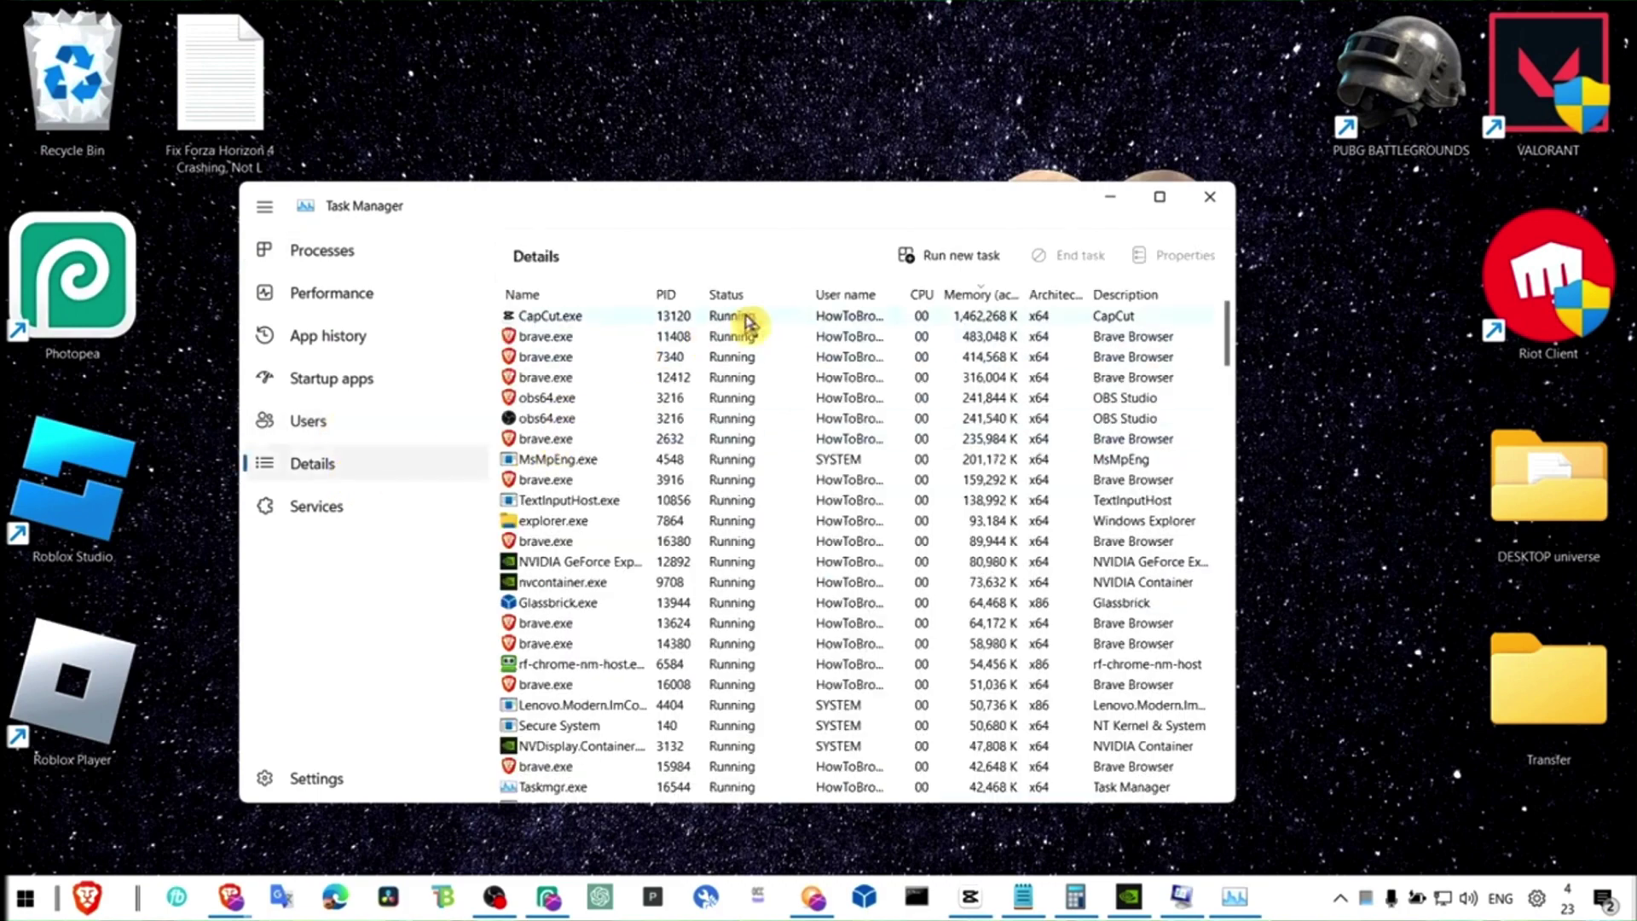
left_click(729, 295)
right_click(552, 340)
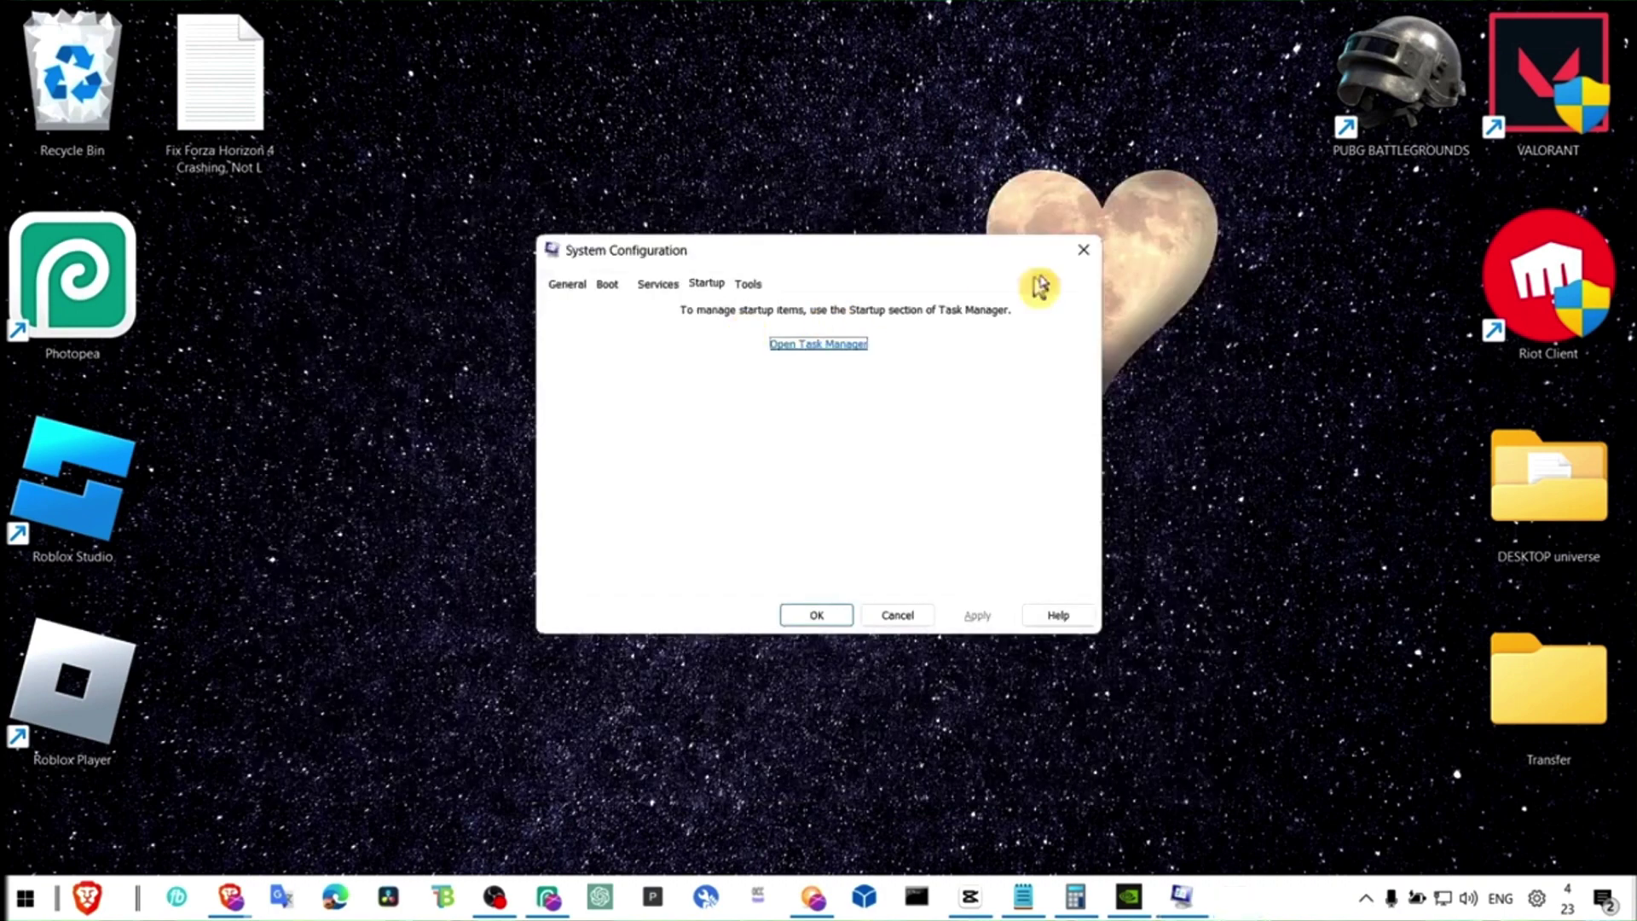
left_click(1078, 242)
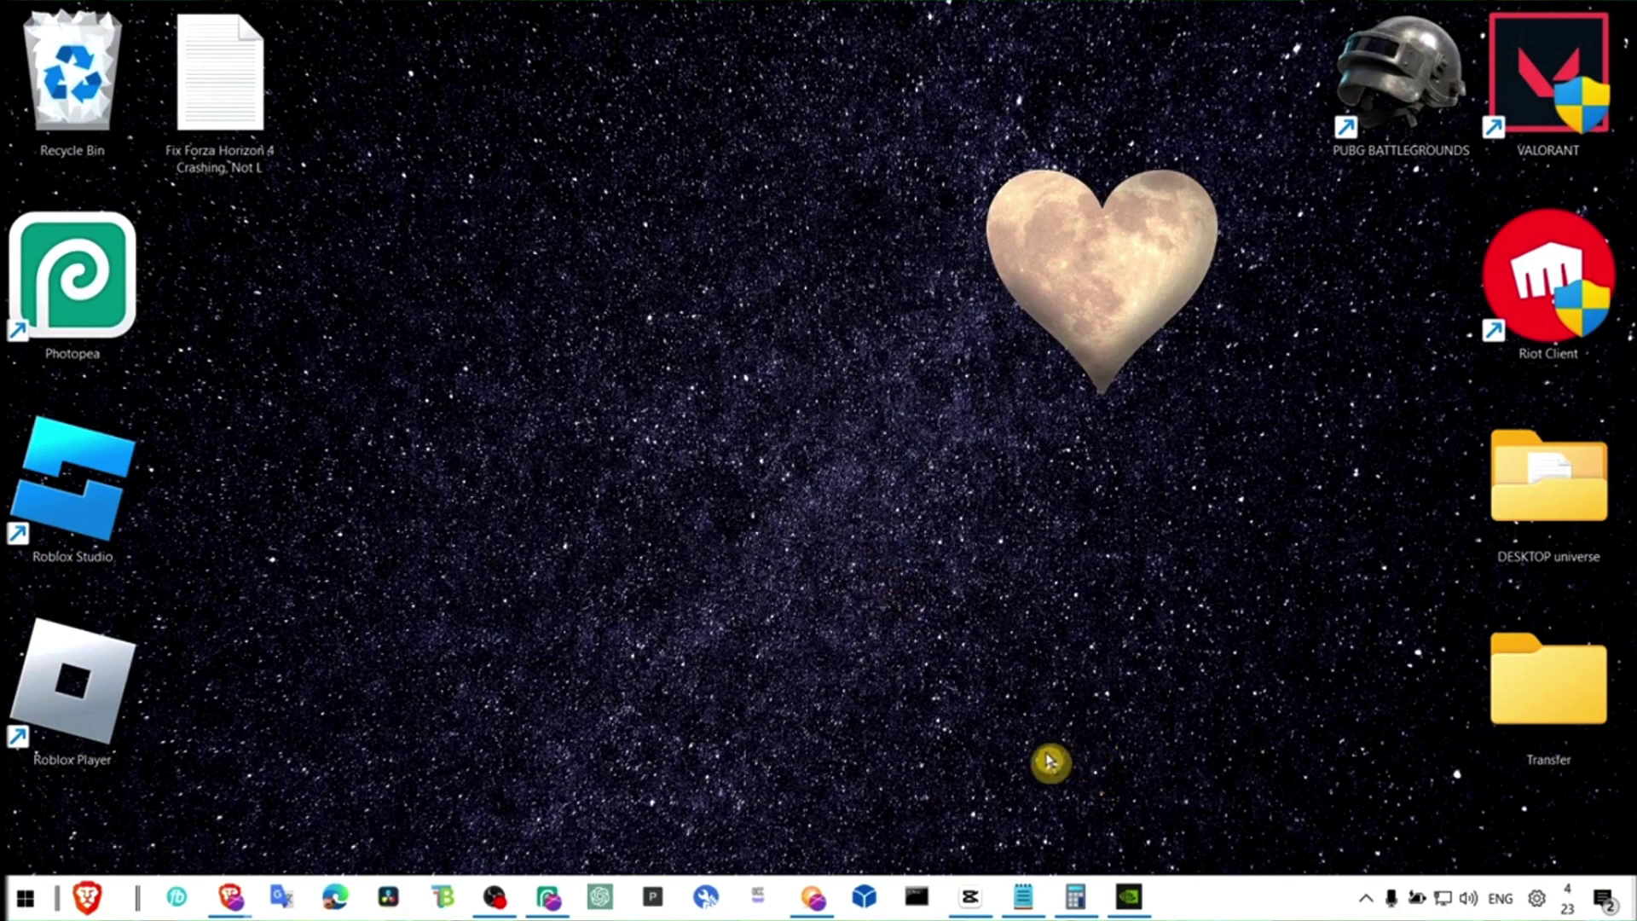
Step: Bring the OBS Studio window back to the front of the desktop
left_click(548, 897)
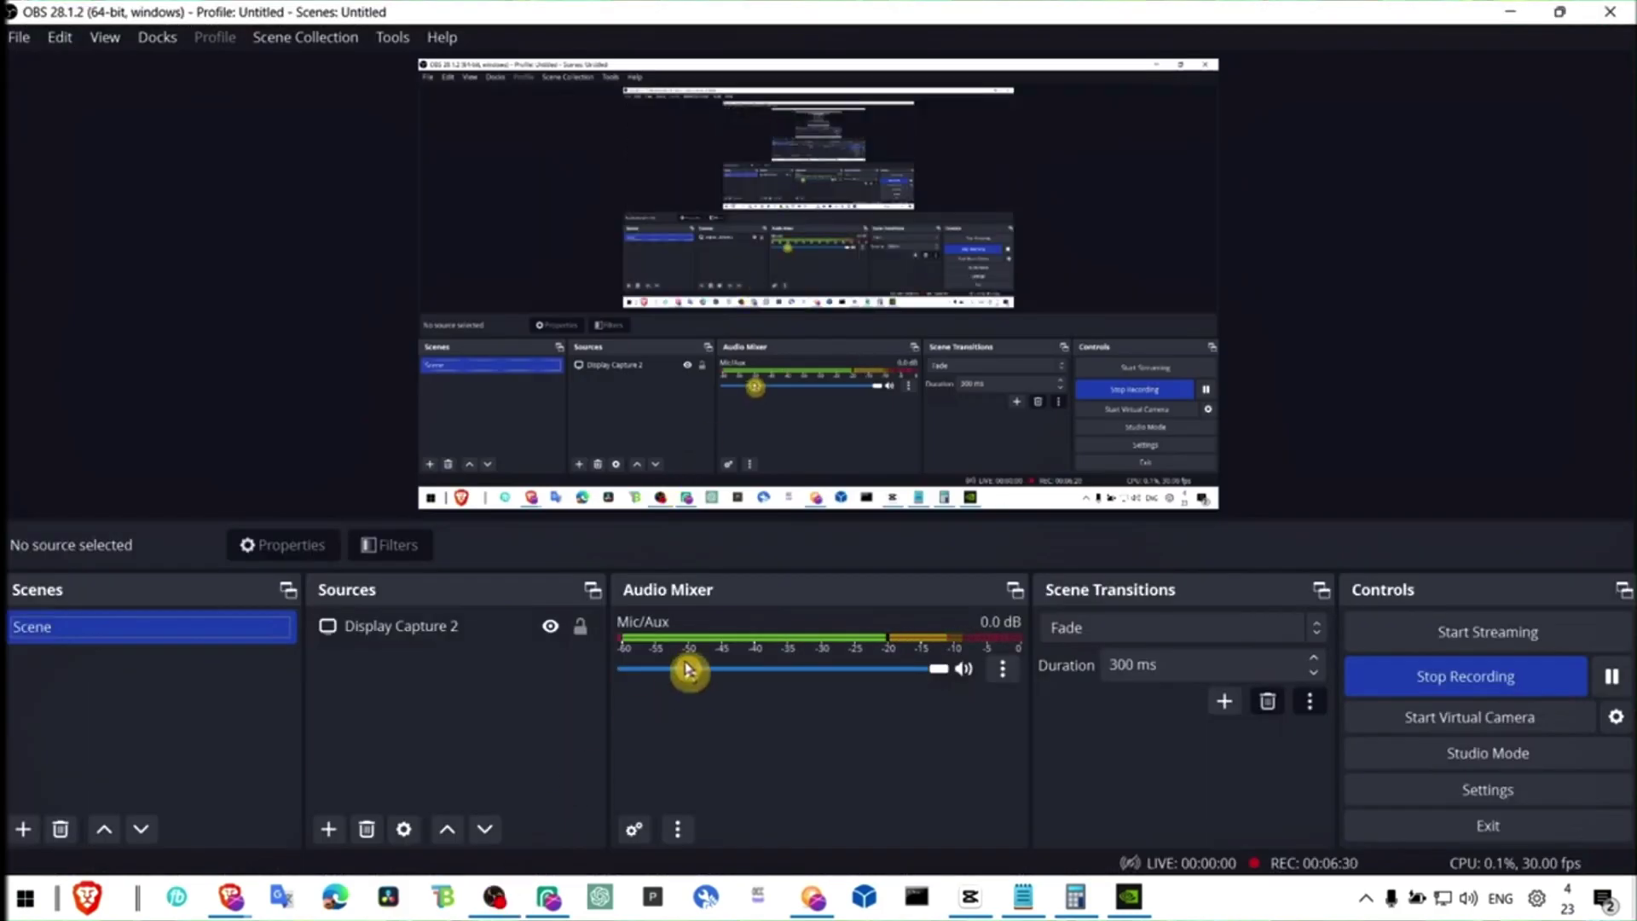
left_click(1510, 12)
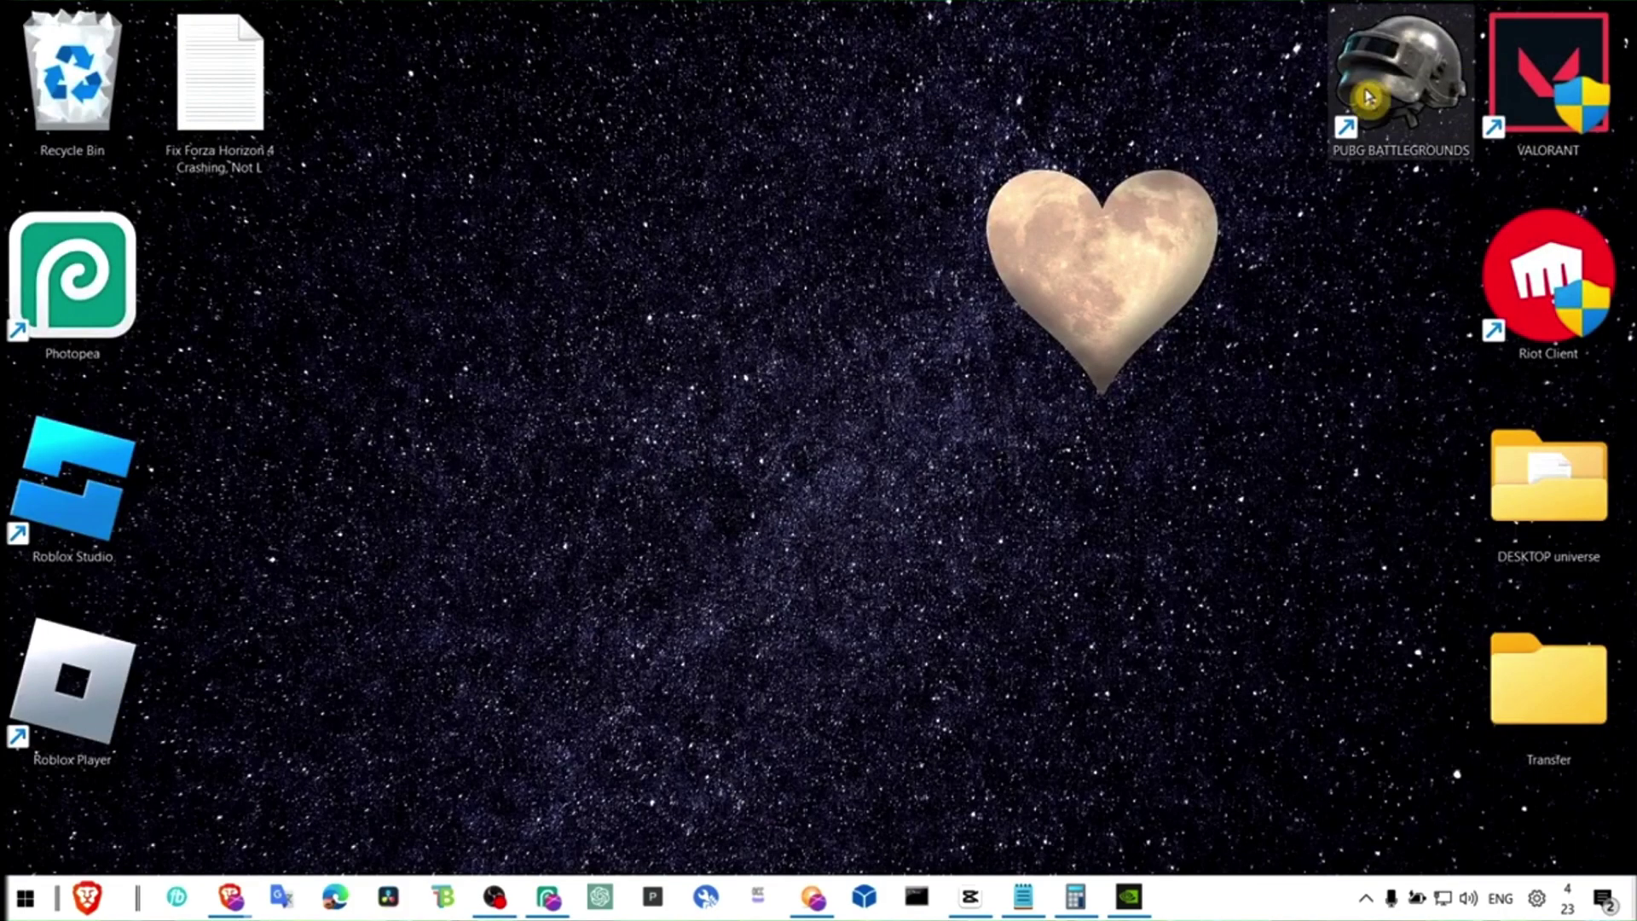
left_click(493, 895)
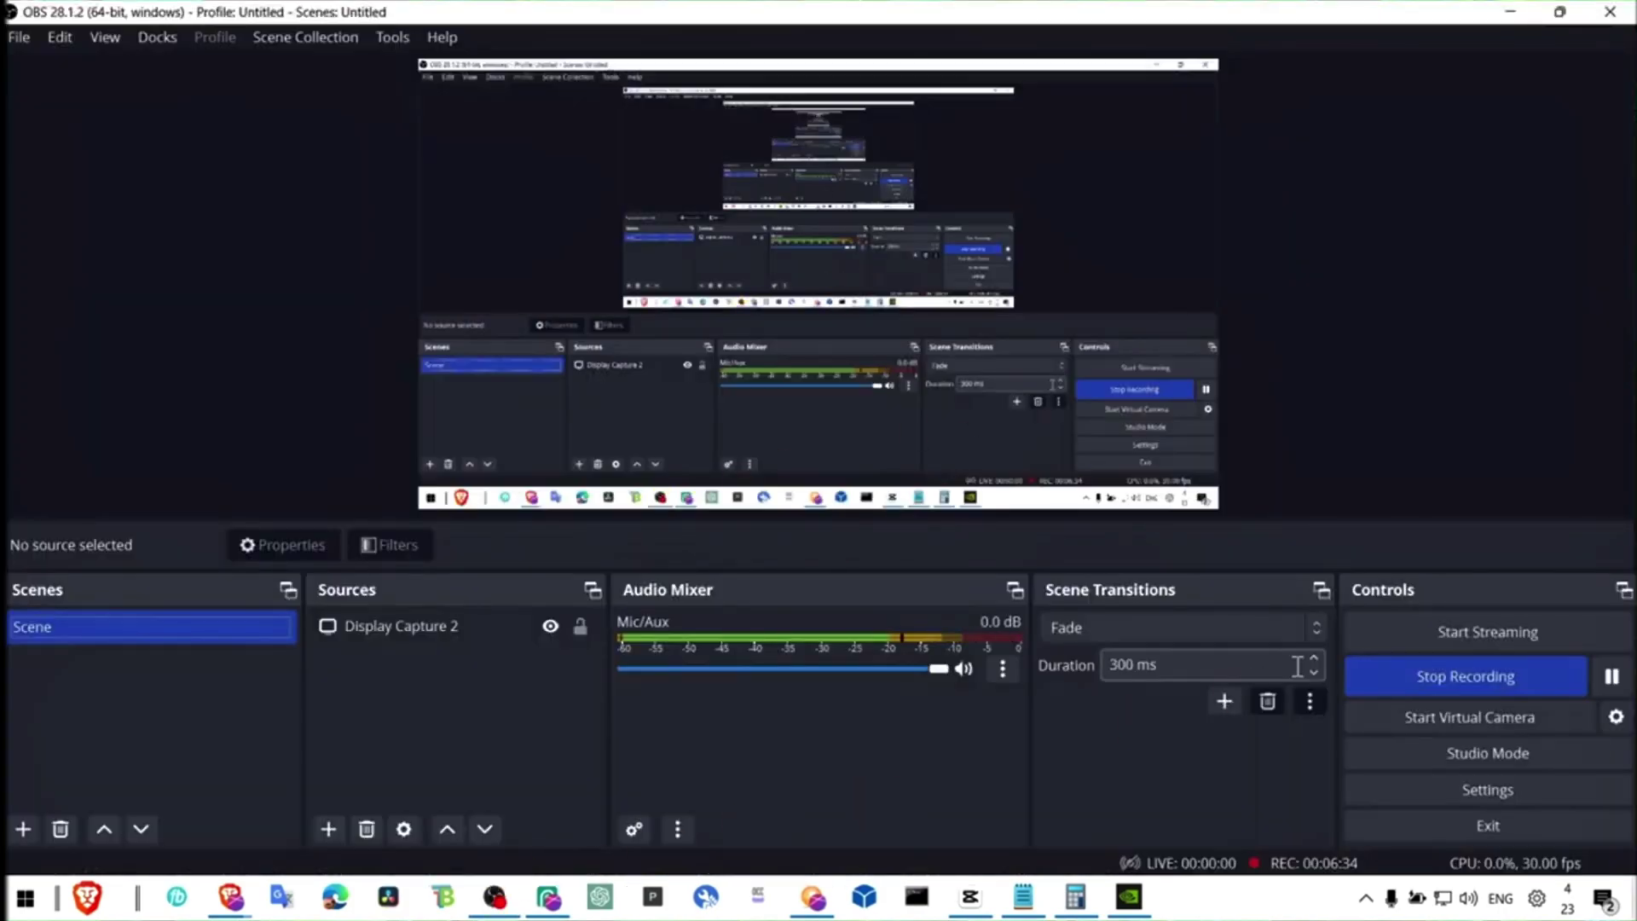